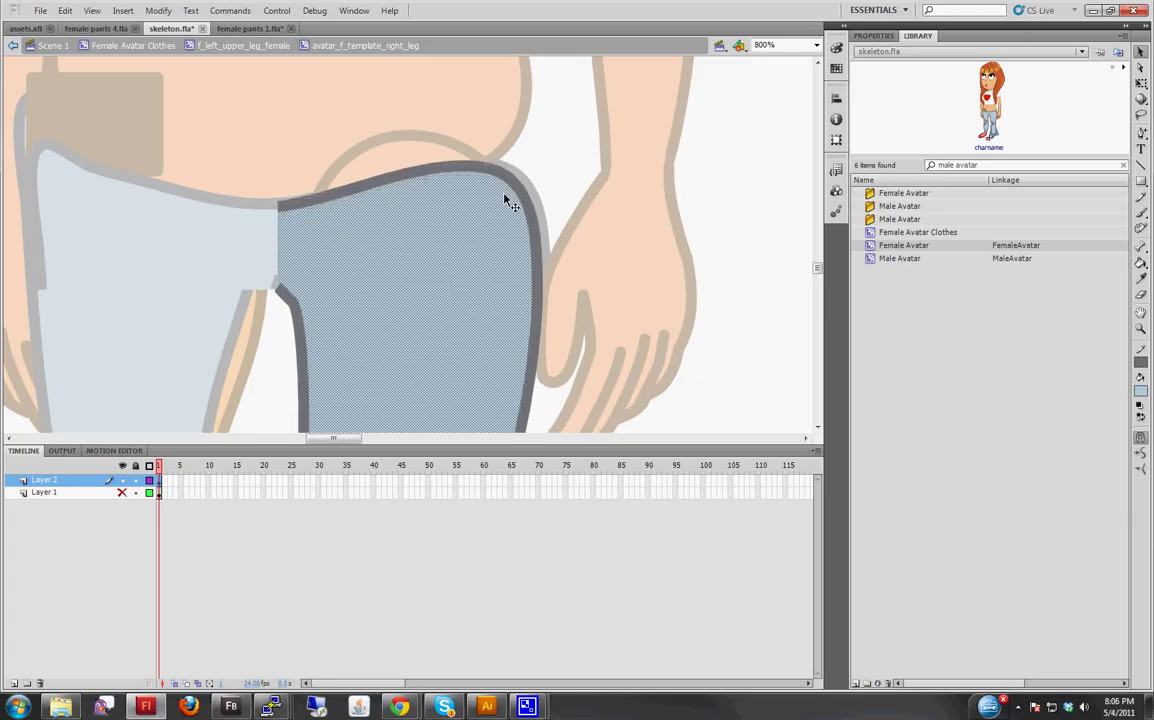
# Undo two pants outline edits, reshow the old pants on Layer 1, and inspect the left_leg instance
pyautogui.hotkey('ctrl', 'z')
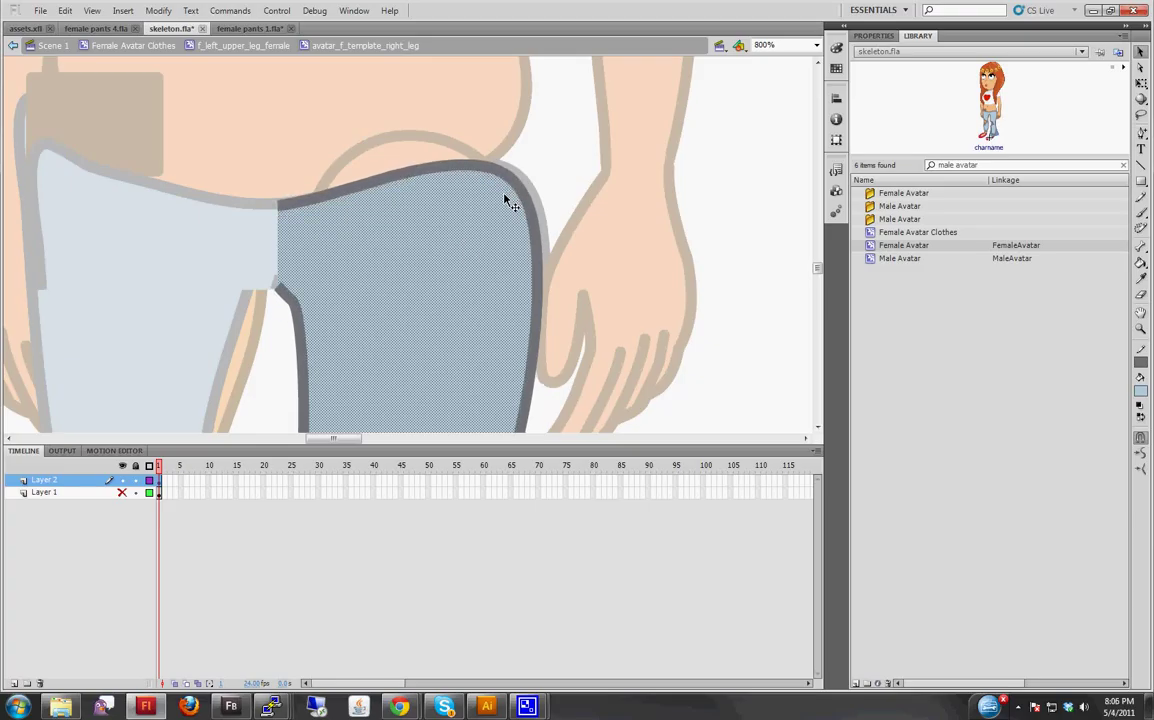
pyautogui.hotkey('ctrl', 'z')
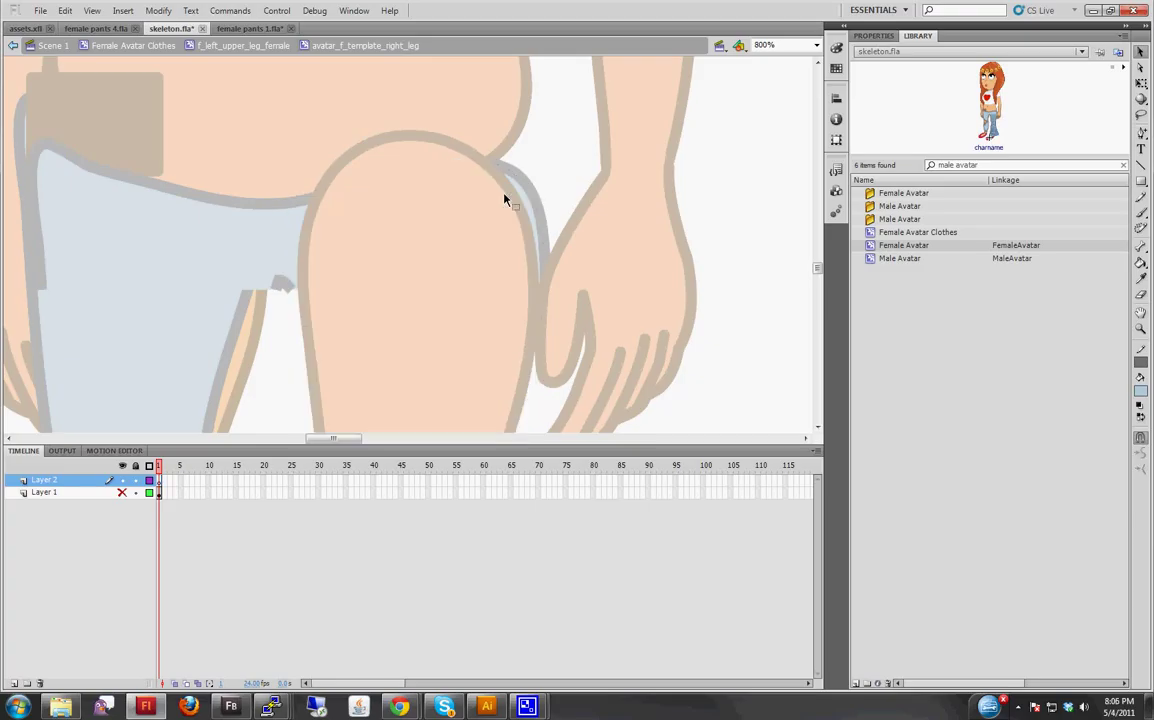
pyautogui.click(123, 492)
pyautogui.click(365, 326)
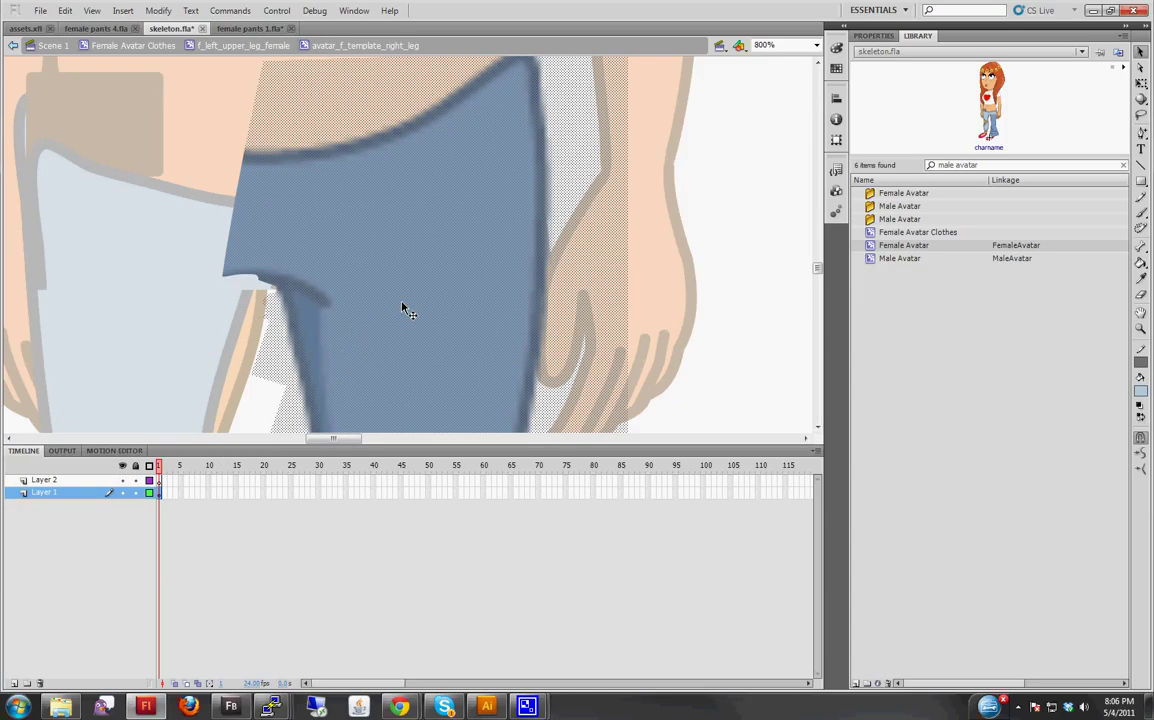
pyautogui.doubleClick(391, 170)
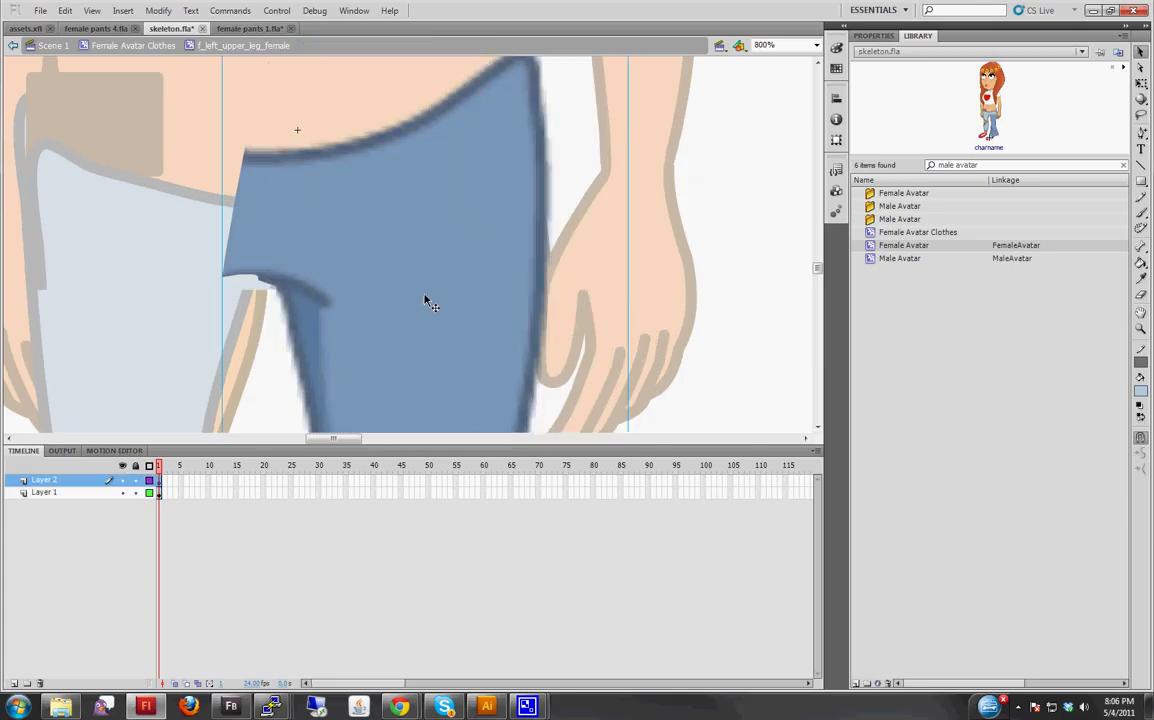
pyautogui.hotkey('ctrl', 'F3')
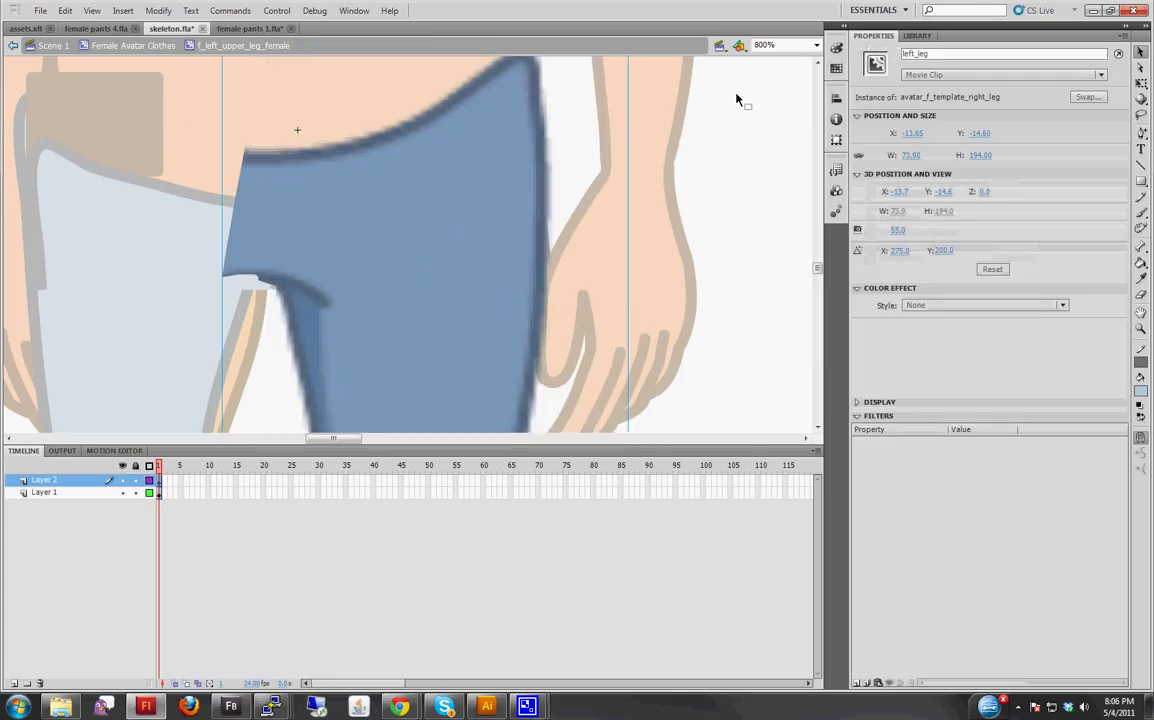
# Inside the leg template, hide Layer 1's old pants and nudge the torn pants on Layer 2 into place
pyautogui.doubleClick(478, 231)
pyautogui.scroll(3, 570, 229)
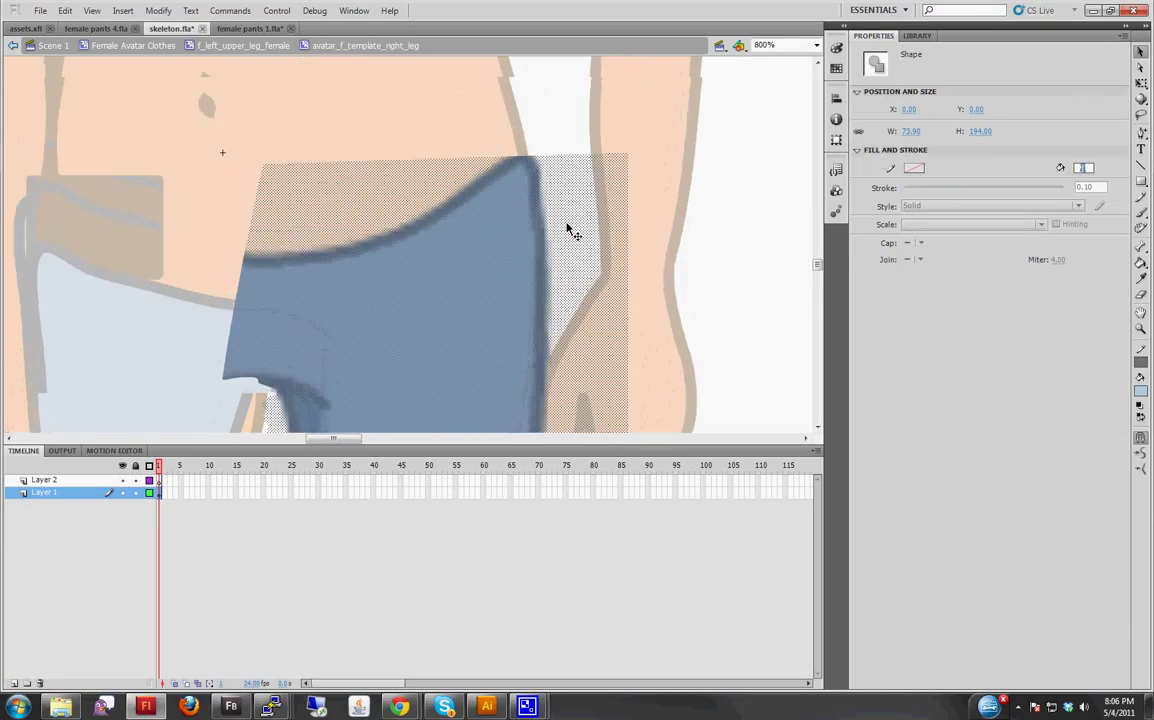
pyautogui.scroll(-5, 566, 229)
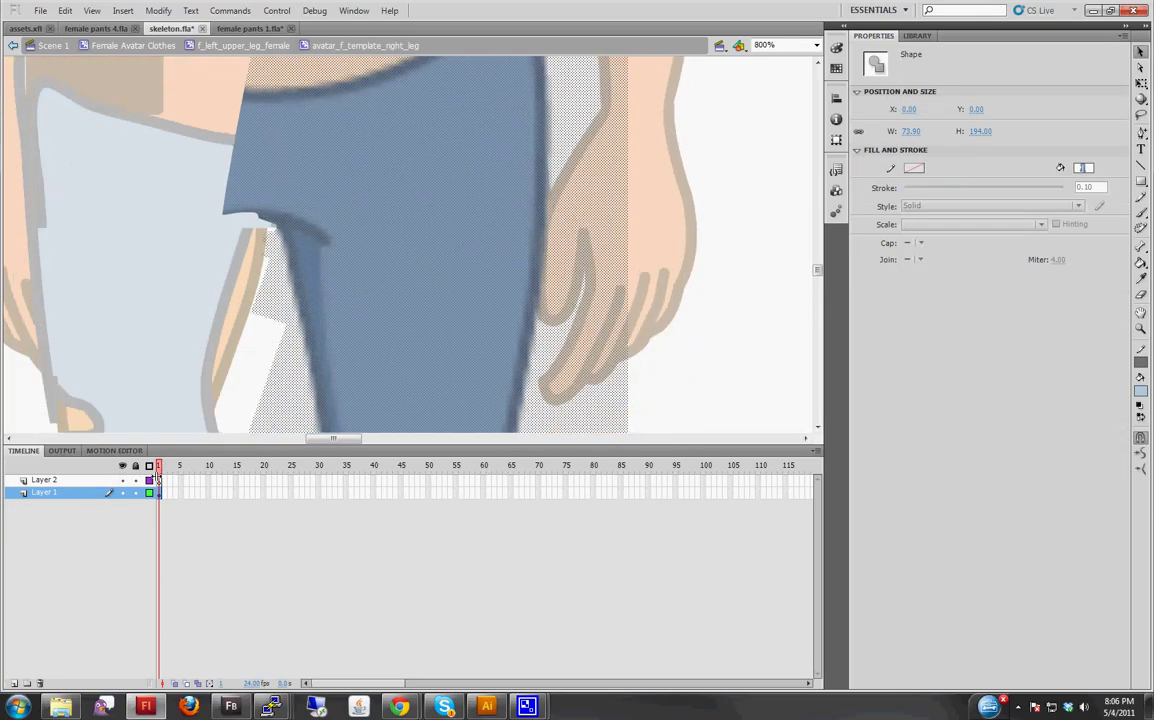
pyautogui.click(50, 480)
pyautogui.click(122, 492)
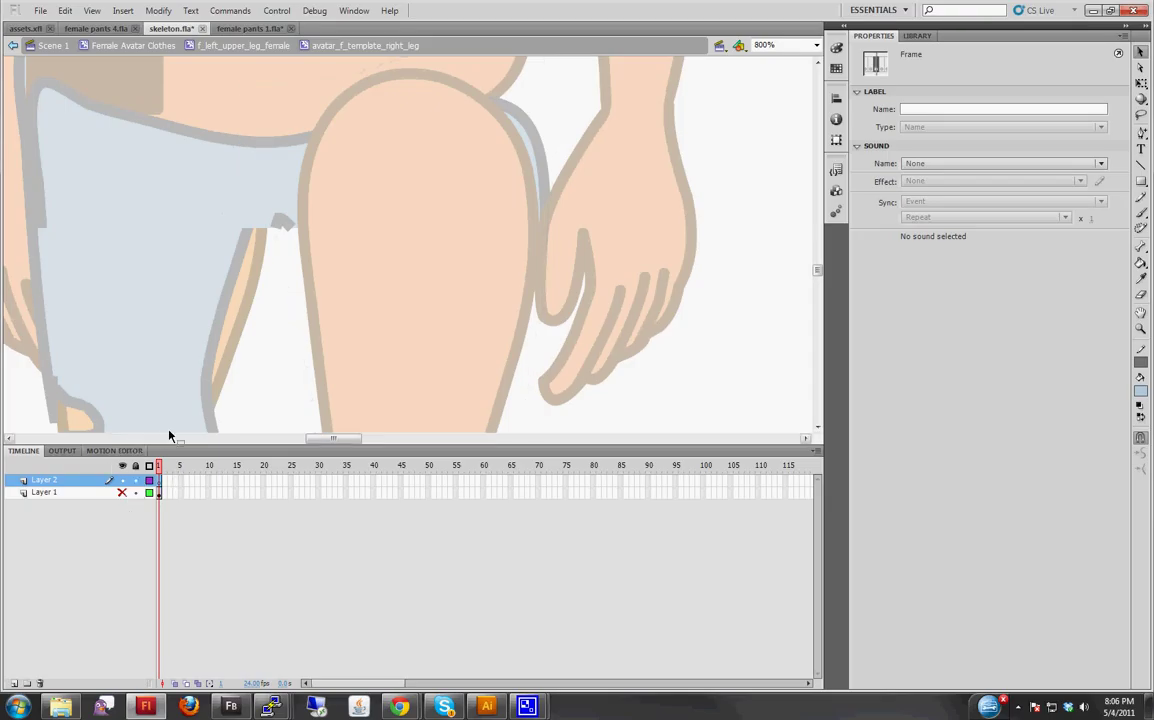
pyautogui.hotkey('ctrl', 'shift', 'v')
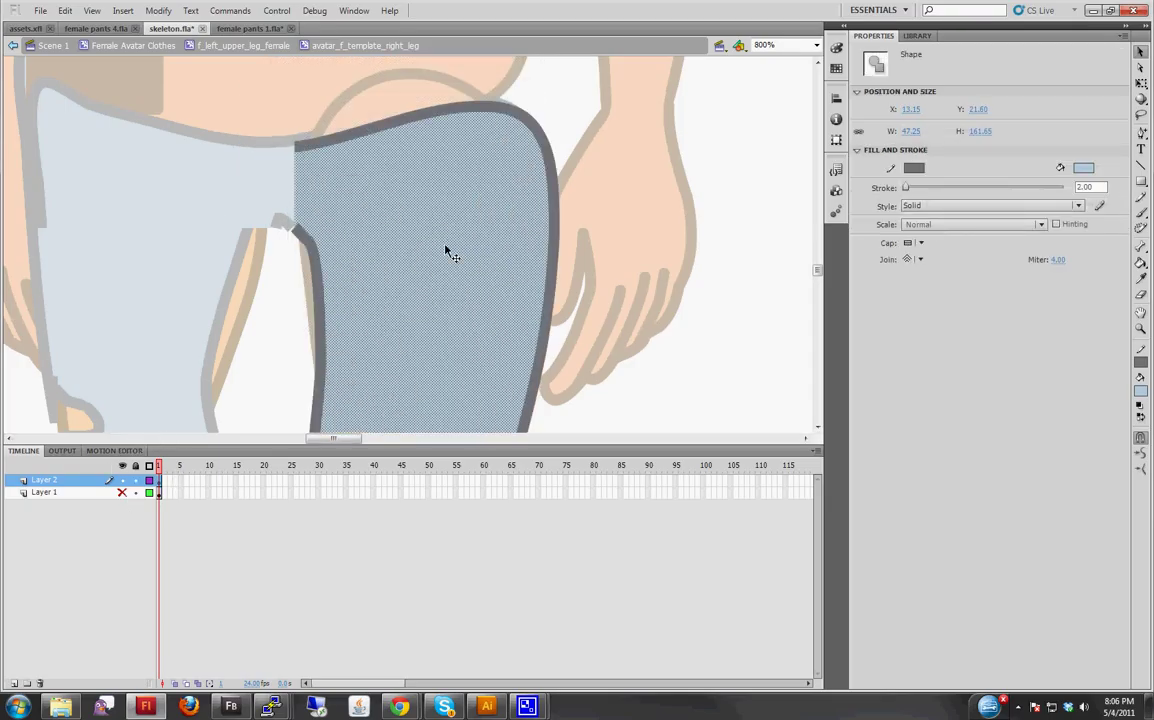
pyautogui.moveTo(440, 248); pyautogui.dragTo(433, 245)
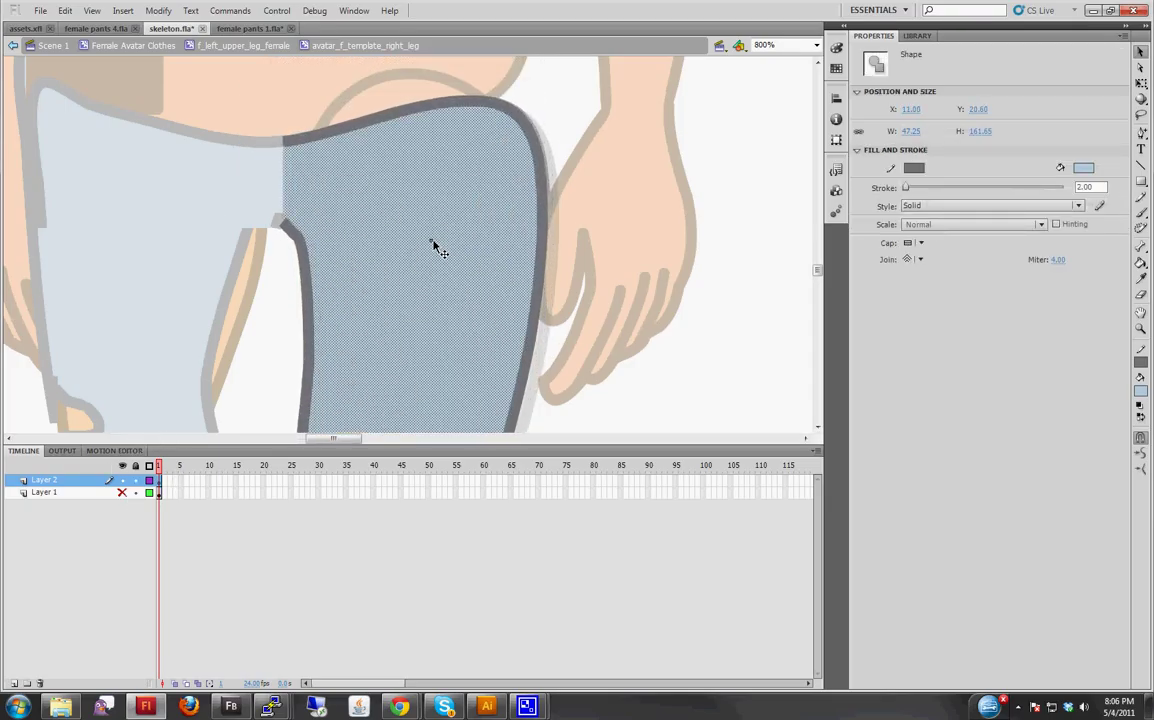
# Zoom out to see both legs, the shoes and the whole lower body
pyautogui.scroll(-3, 575, 257)
pyautogui.scroll(-5, 575, 257)
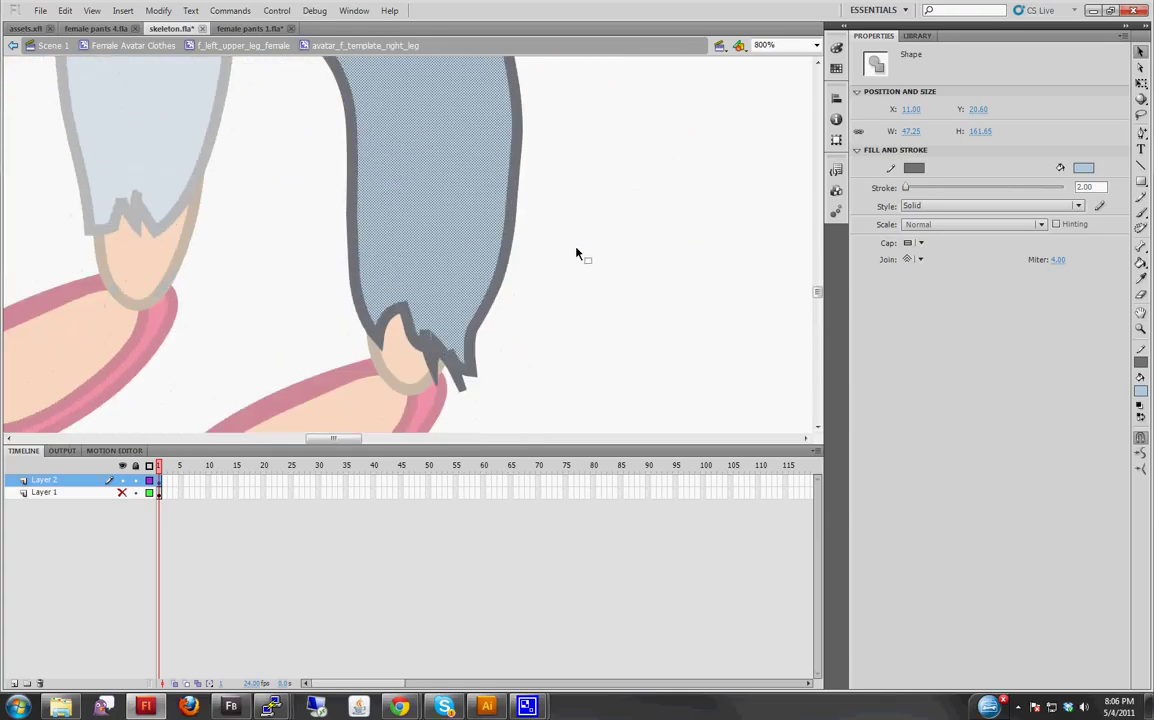
pyautogui.hotkey('ctrl', '-')
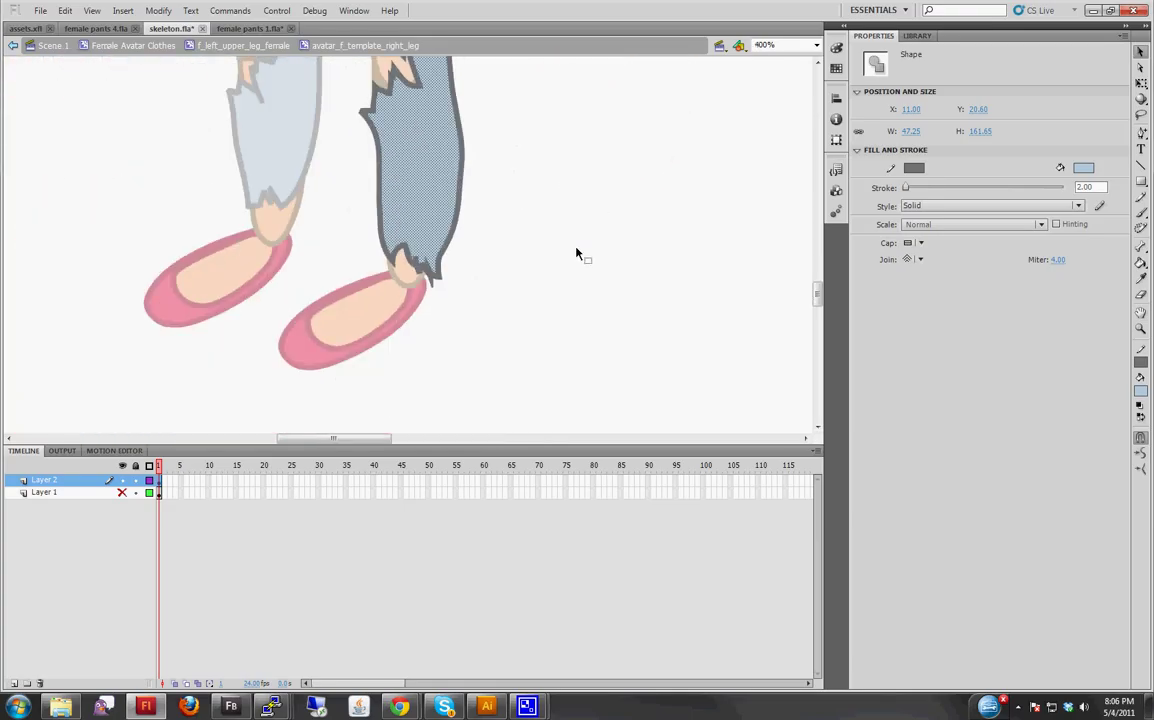
pyautogui.scroll(5, 576, 254)
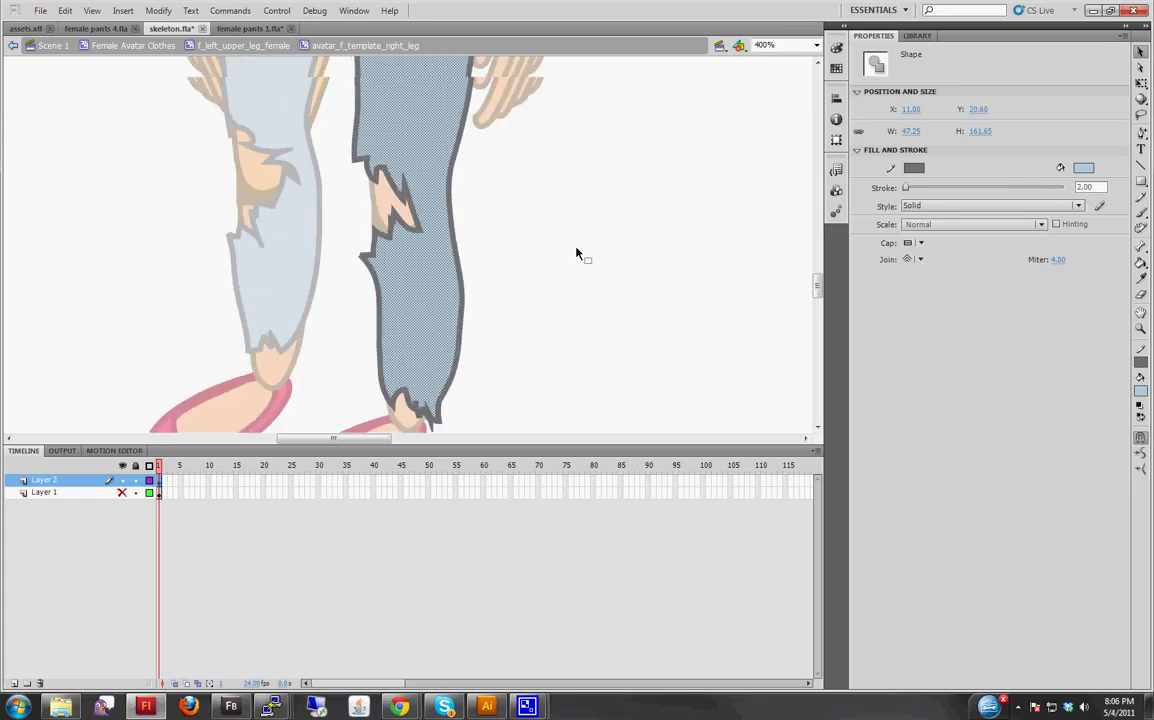
pyautogui.hotkey('ctrl', '-')
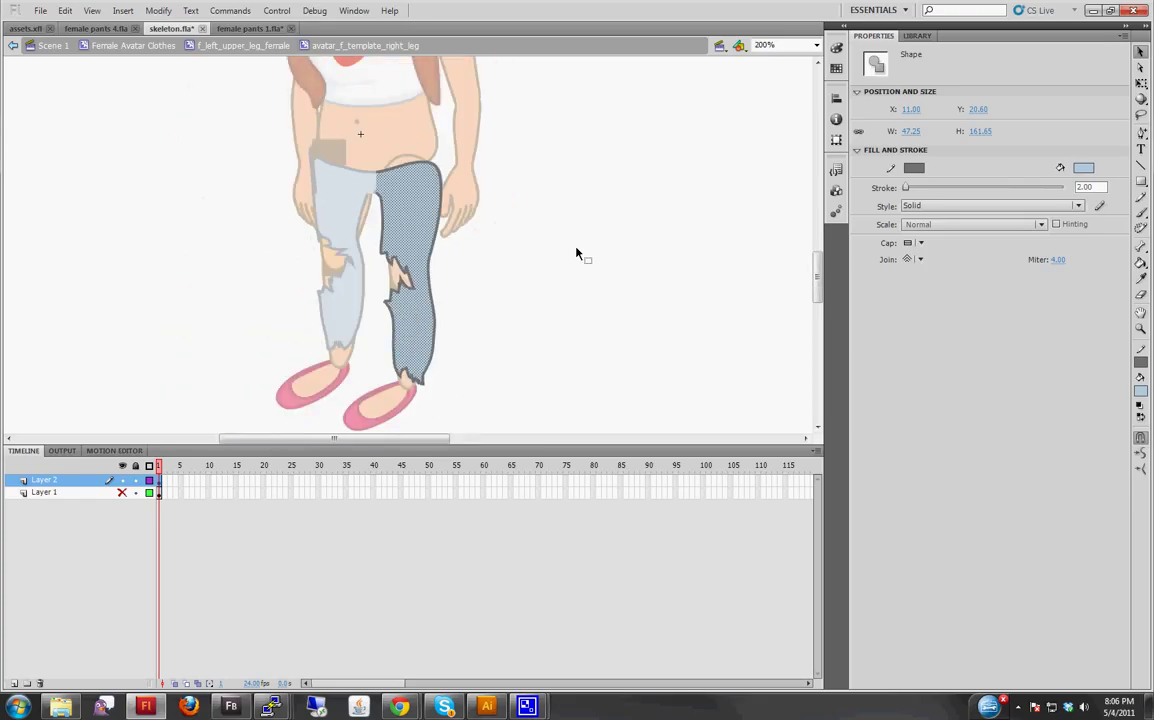
# Delete Layer 1 with the old plain pants from the right-leg template and return to f_left_upper_leg_female
pyautogui.click(576, 254)
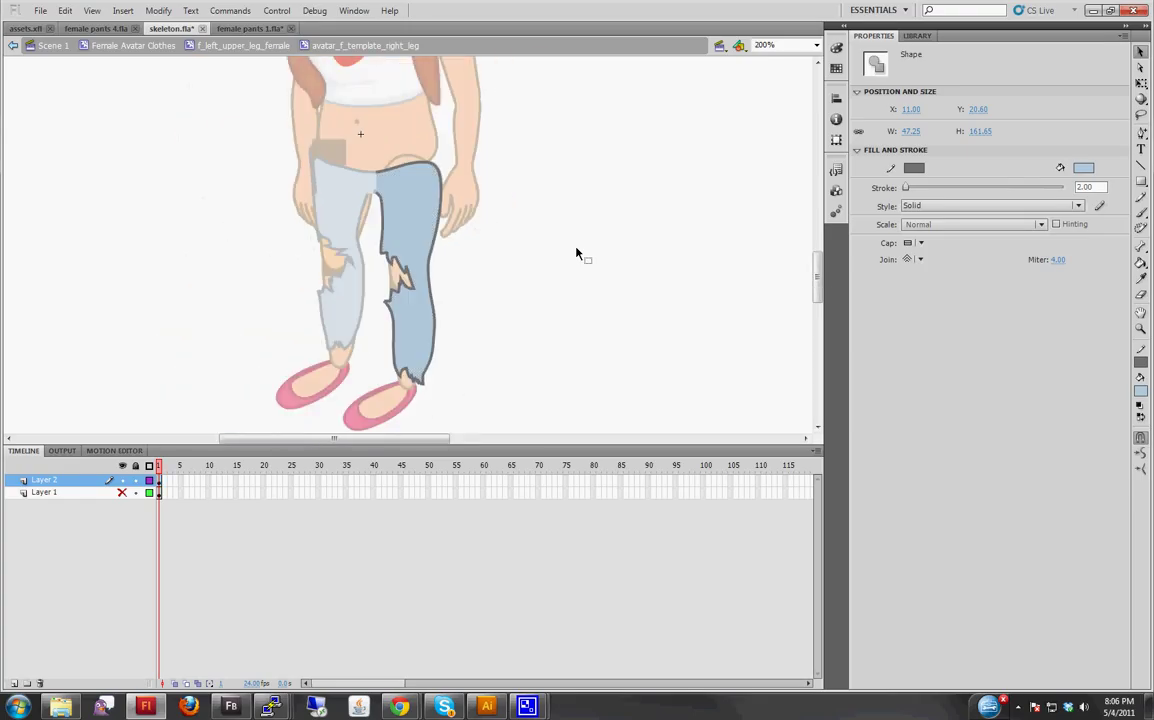
pyautogui.click(257, 47)
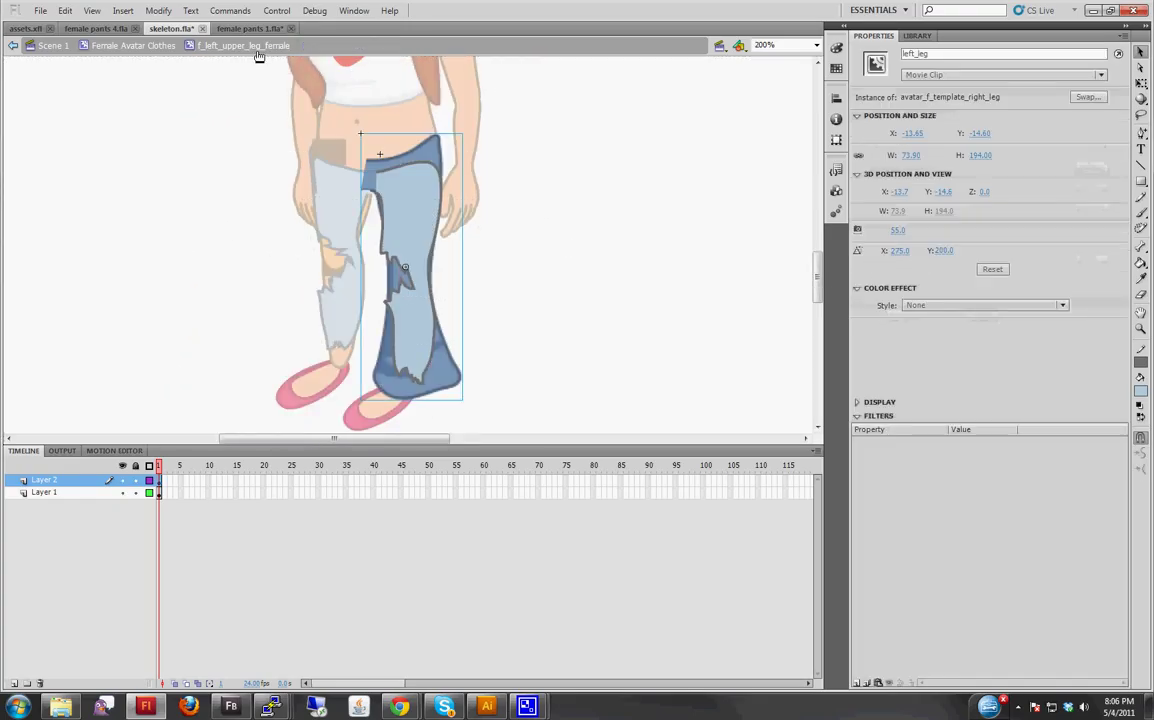
pyautogui.doubleClick(405, 280)
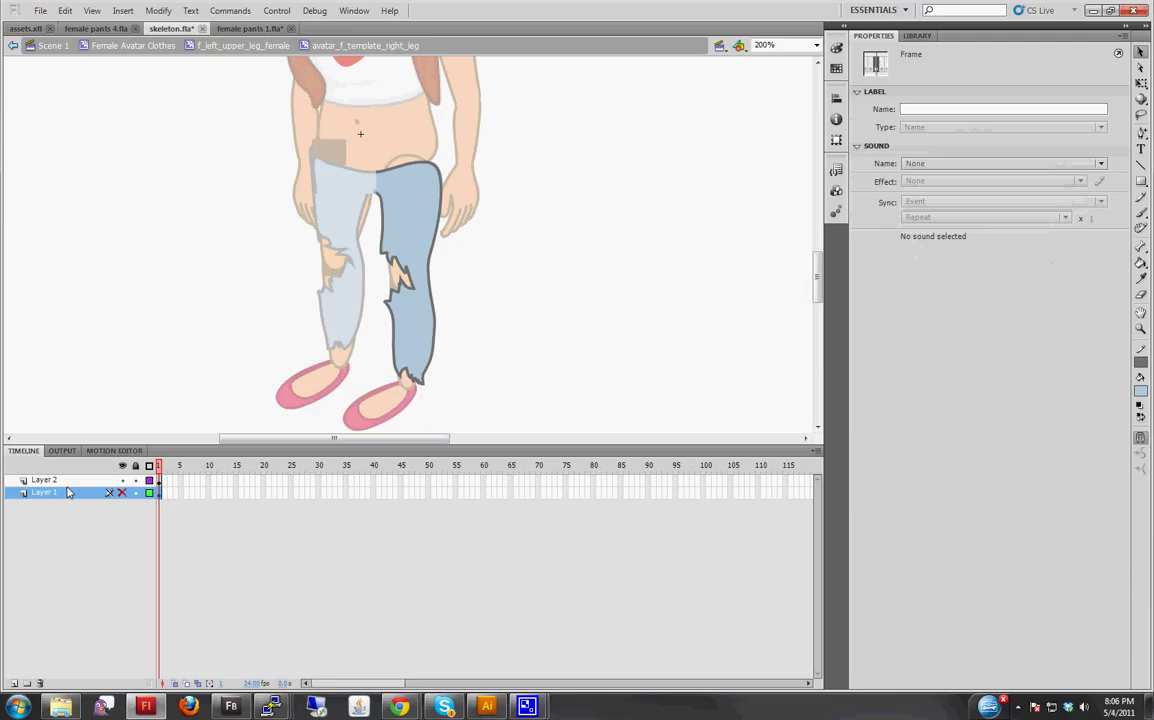
pyautogui.click(90, 595)
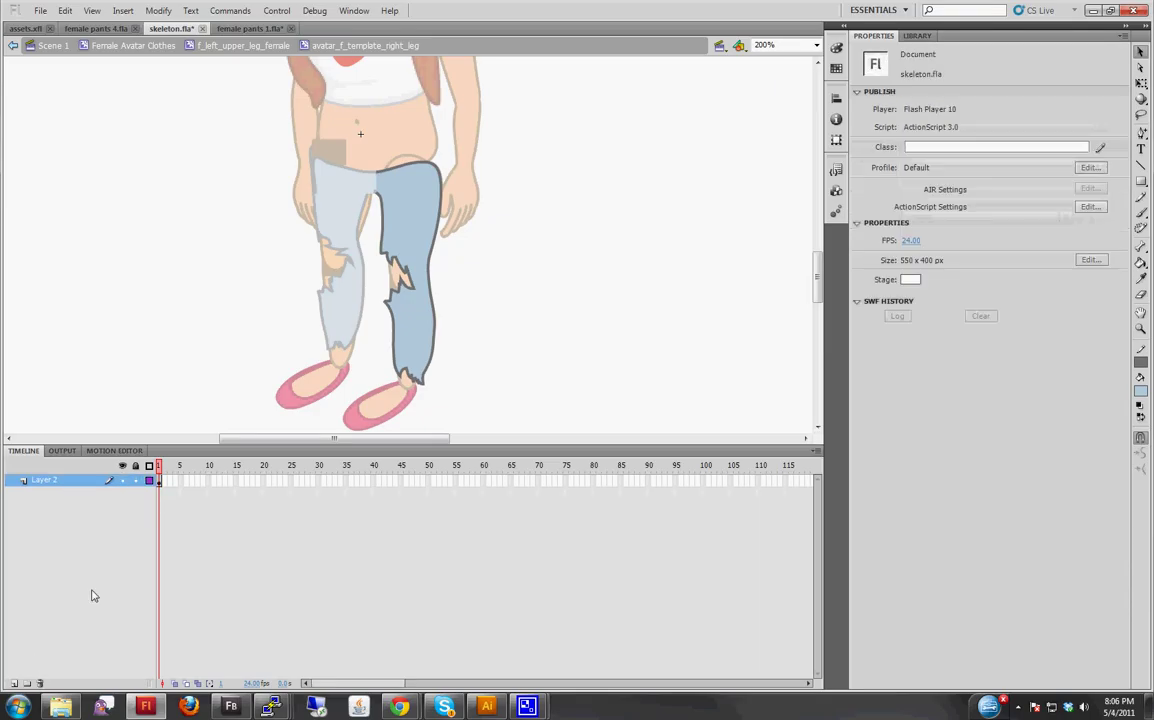
pyautogui.click(240, 46)
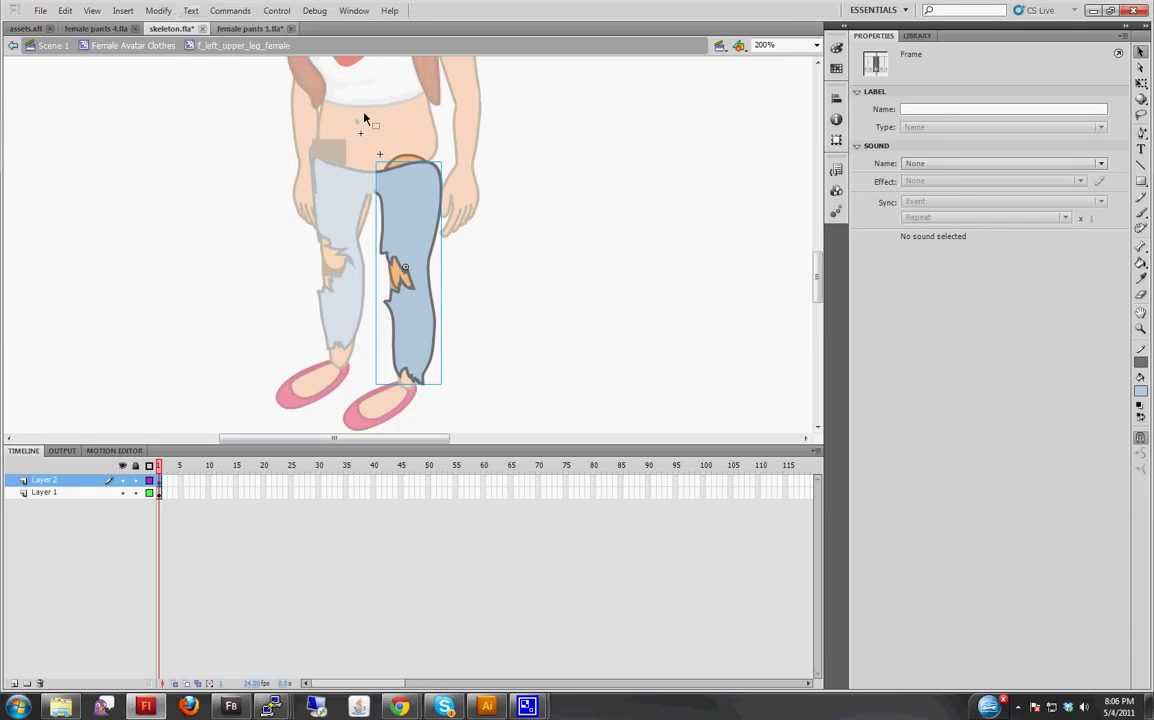
# Zoom out to the whole avatar, then zoom back in on the legs
pyautogui.hotkey('ctrl', '-')
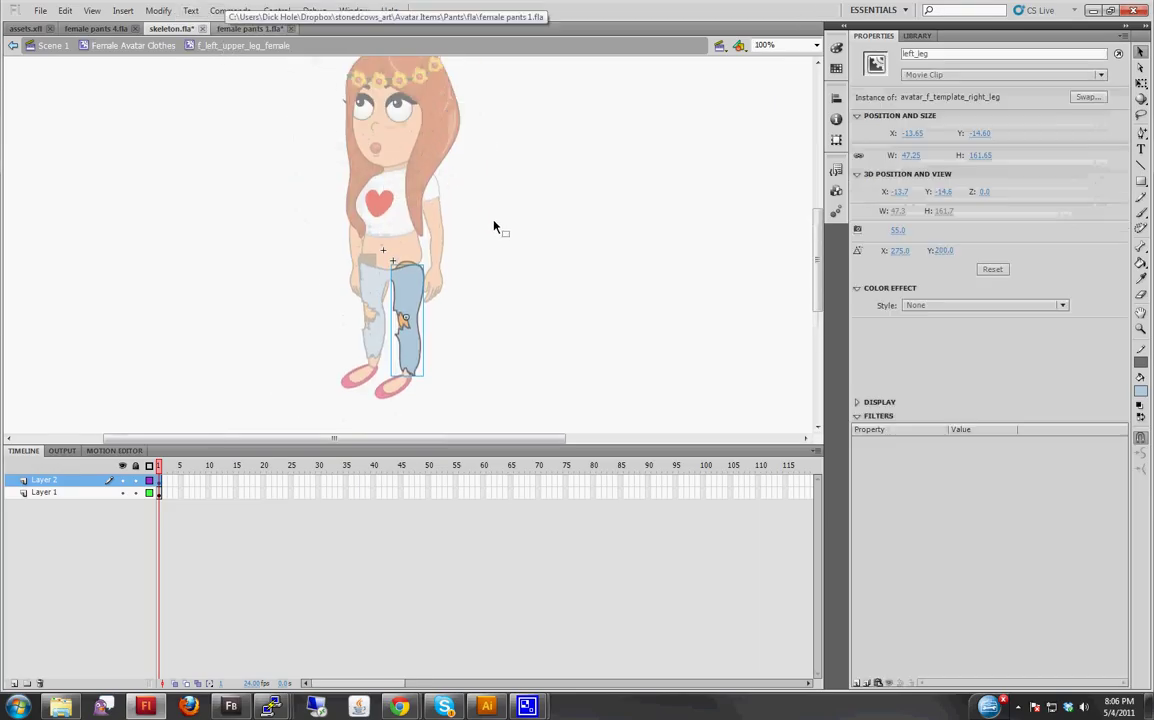
pyautogui.click(485, 284)
pyautogui.hotkey('ctrl', '=')
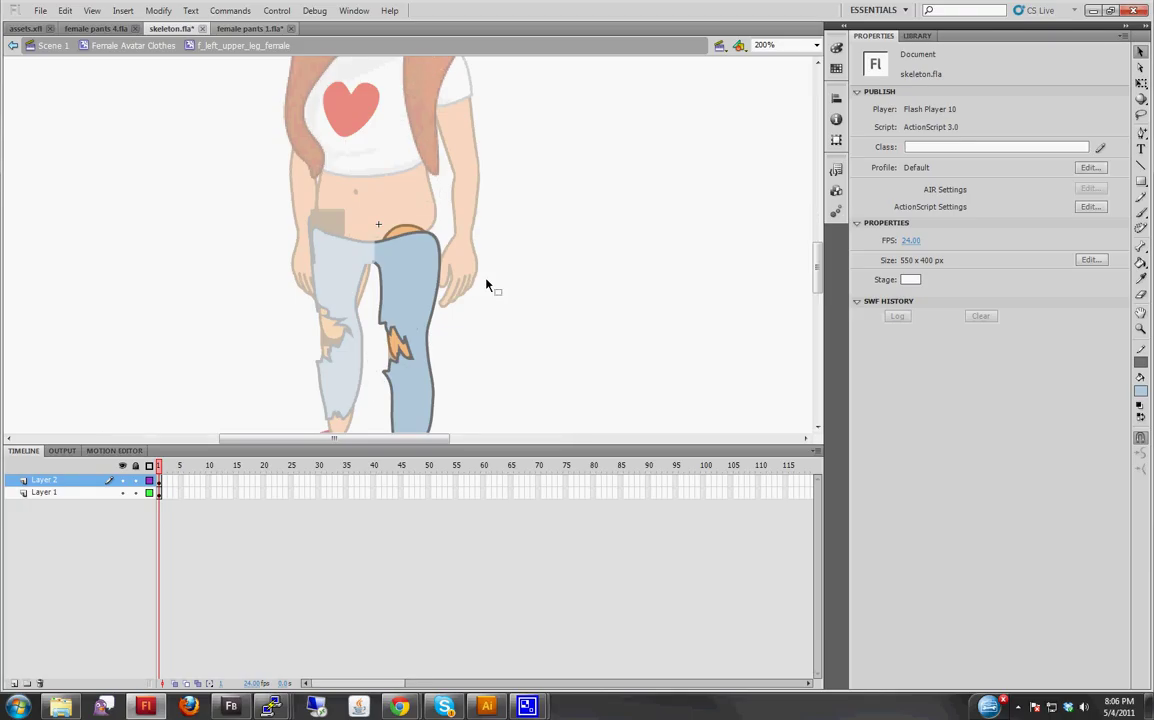
pyautogui.doubleClick(193, 160)
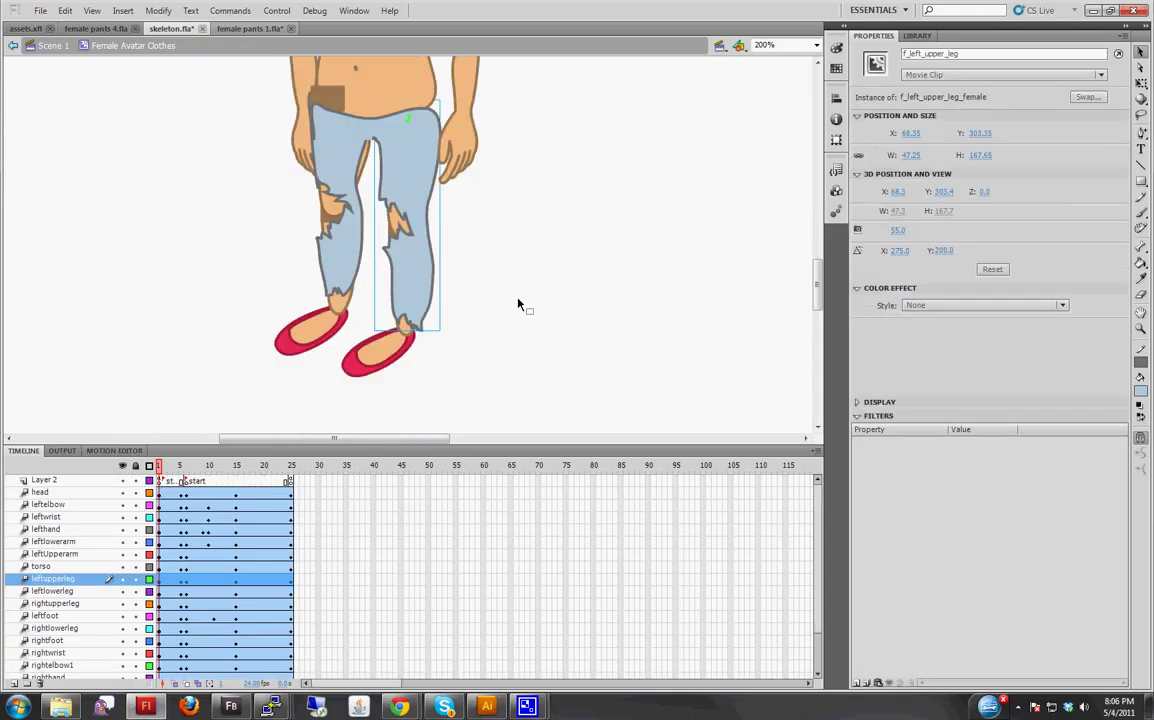
pyautogui.scroll(5, 518, 304)
pyautogui.click(541, 309)
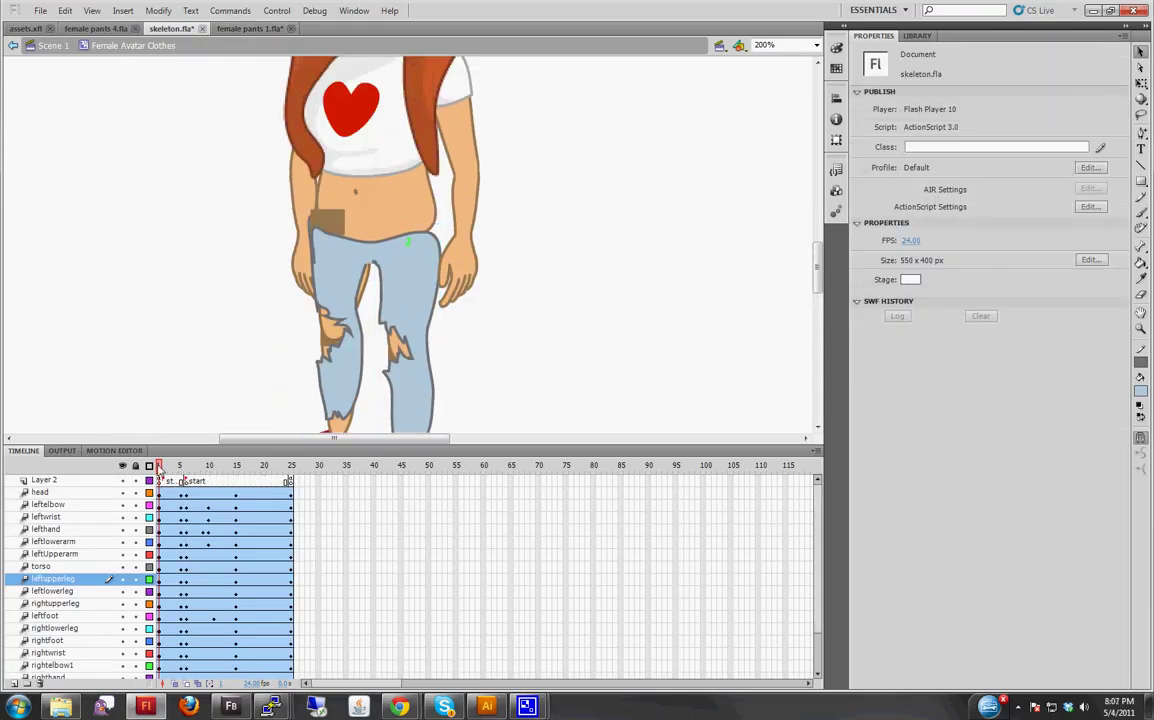
pyautogui.moveTo(158, 466); pyautogui.dragTo(263, 470)
pyautogui.hotkey('ctrl', '-')
pyautogui.hotkey('ctrl', '-')
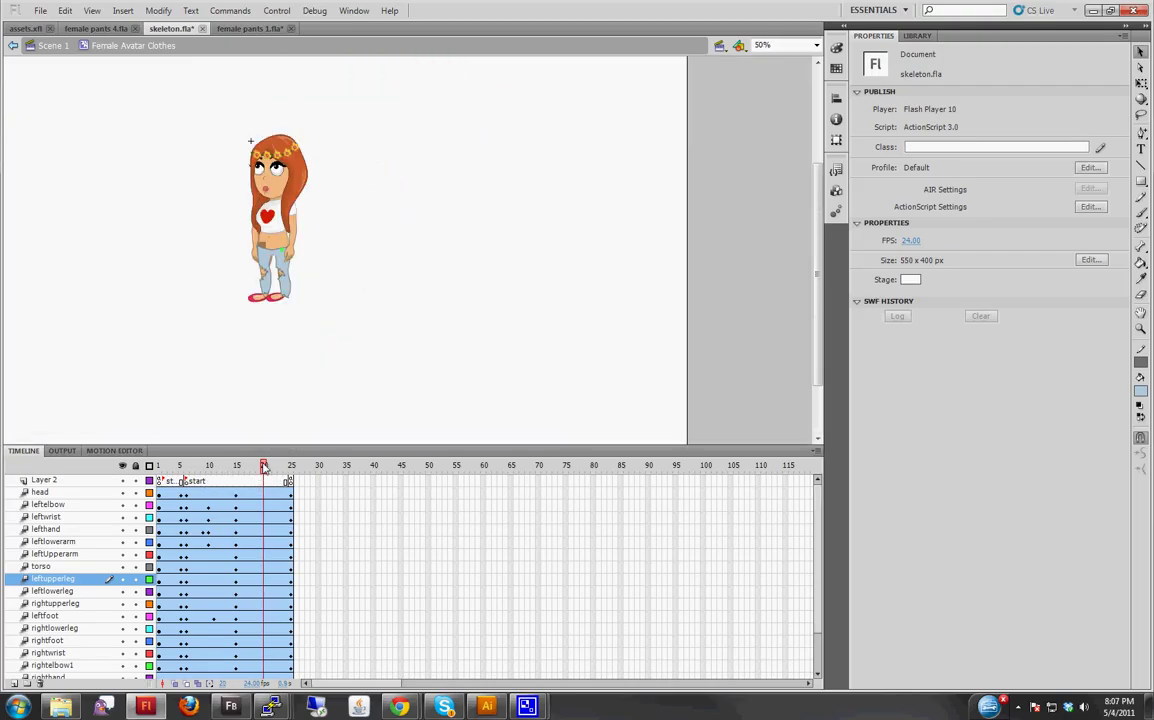
pyautogui.moveTo(265, 468); pyautogui.dragTo(159, 468)
pyautogui.click(276, 10)
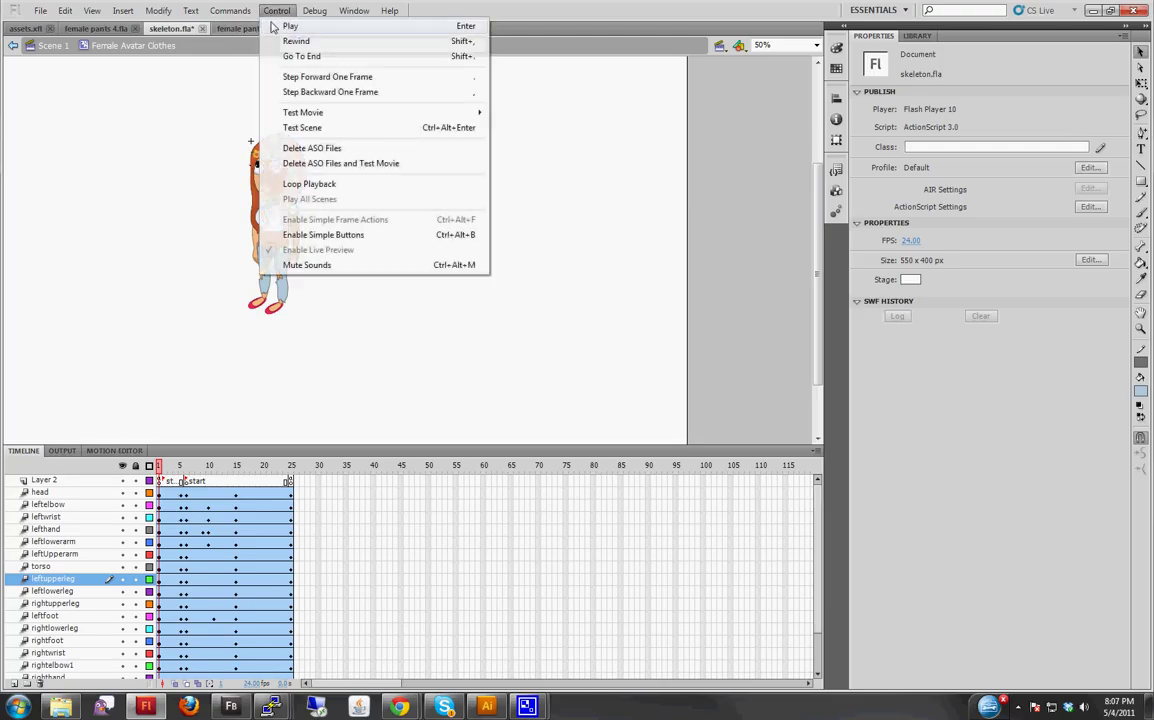
pyautogui.click(274, 26)
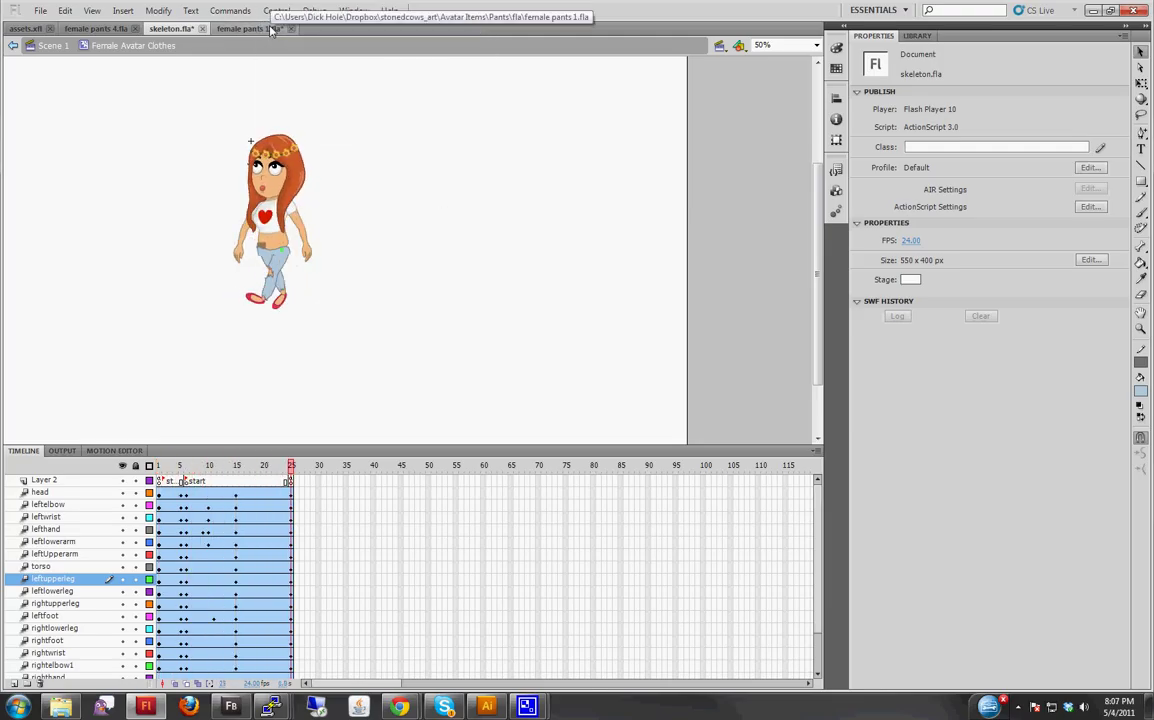
pyautogui.hotkey('shift', ',')
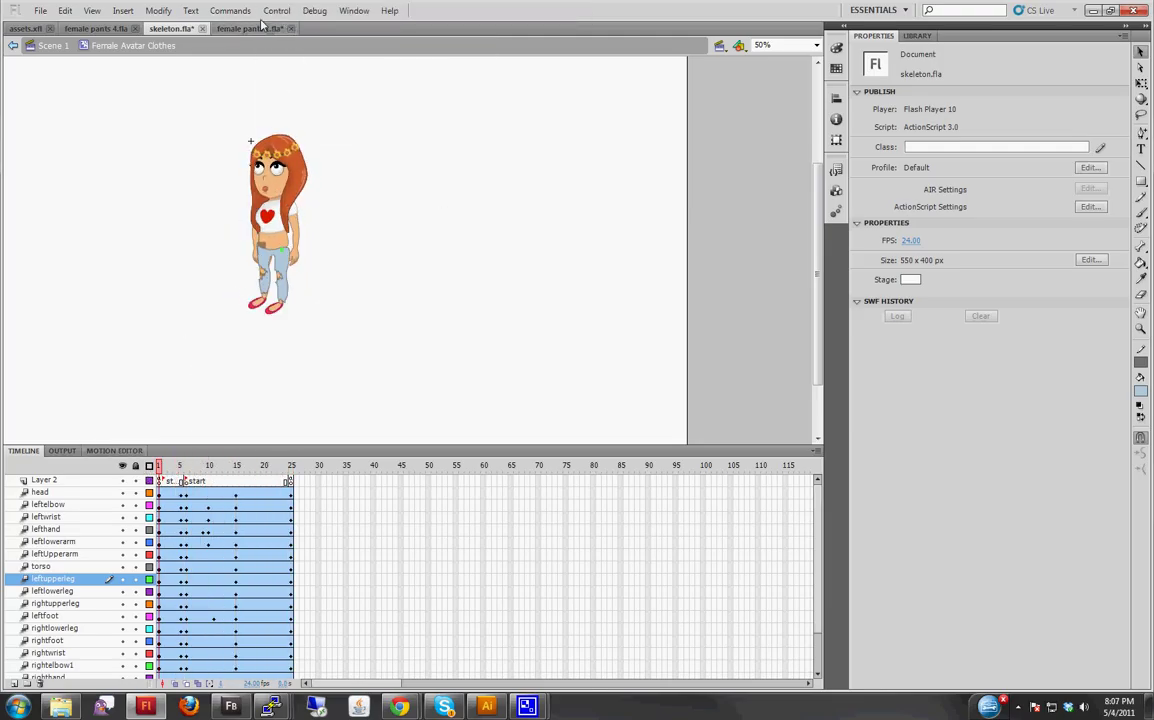
pyautogui.click(276, 10)
pyautogui.click(268, 27)
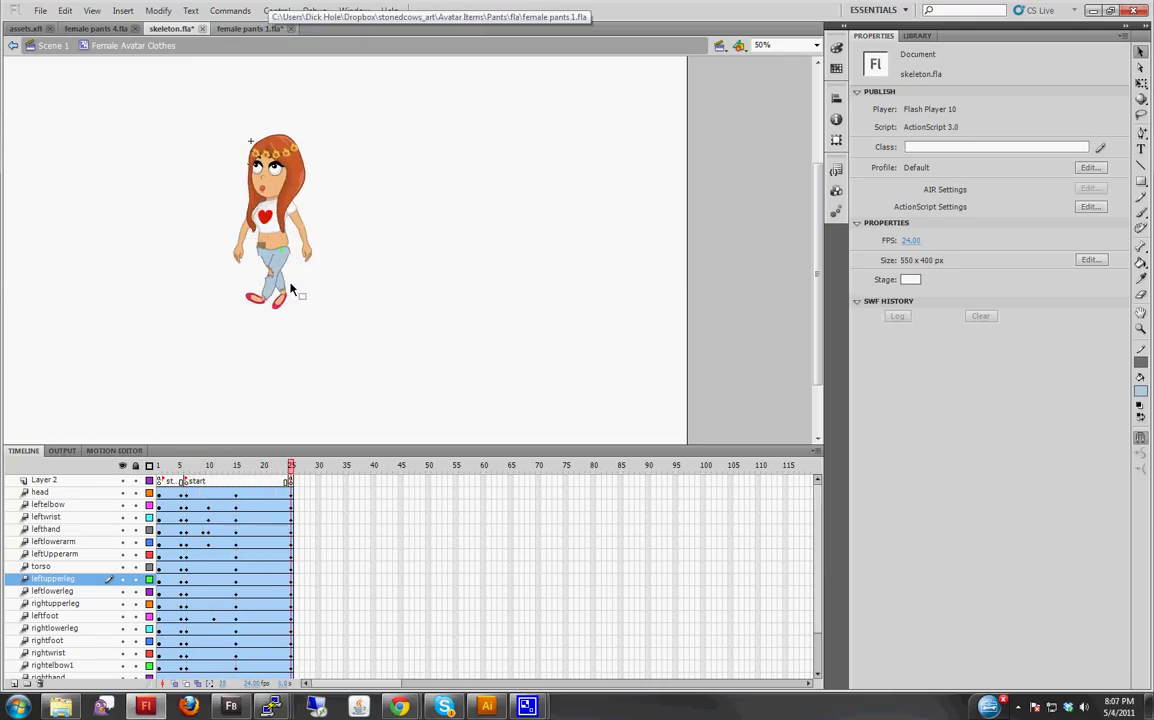
pyautogui.moveTo(295, 480); pyautogui.dragTo(156, 475)
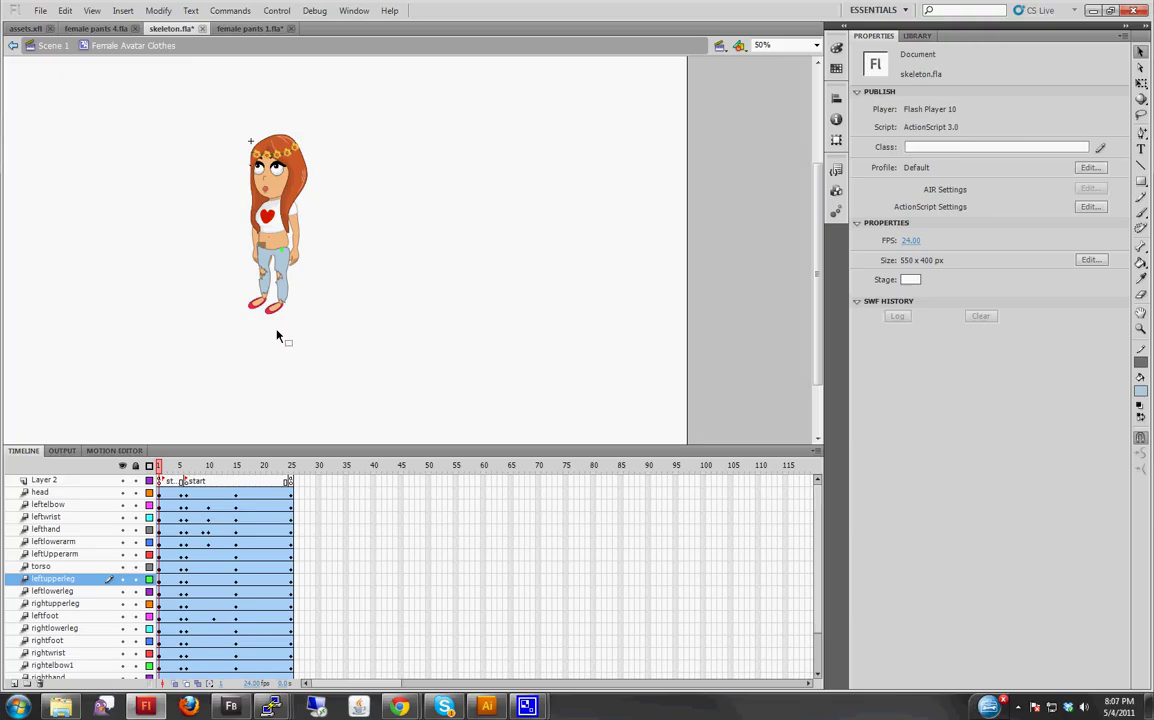
pyautogui.click(262, 245)
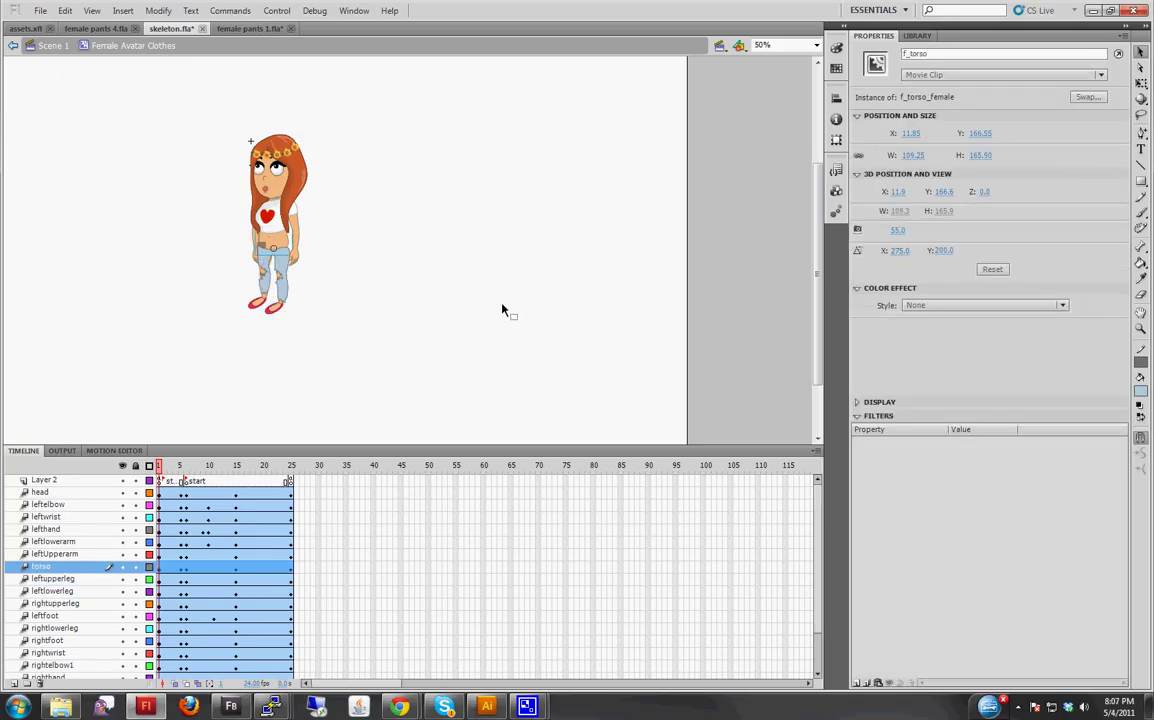
pyautogui.click(418, 305)
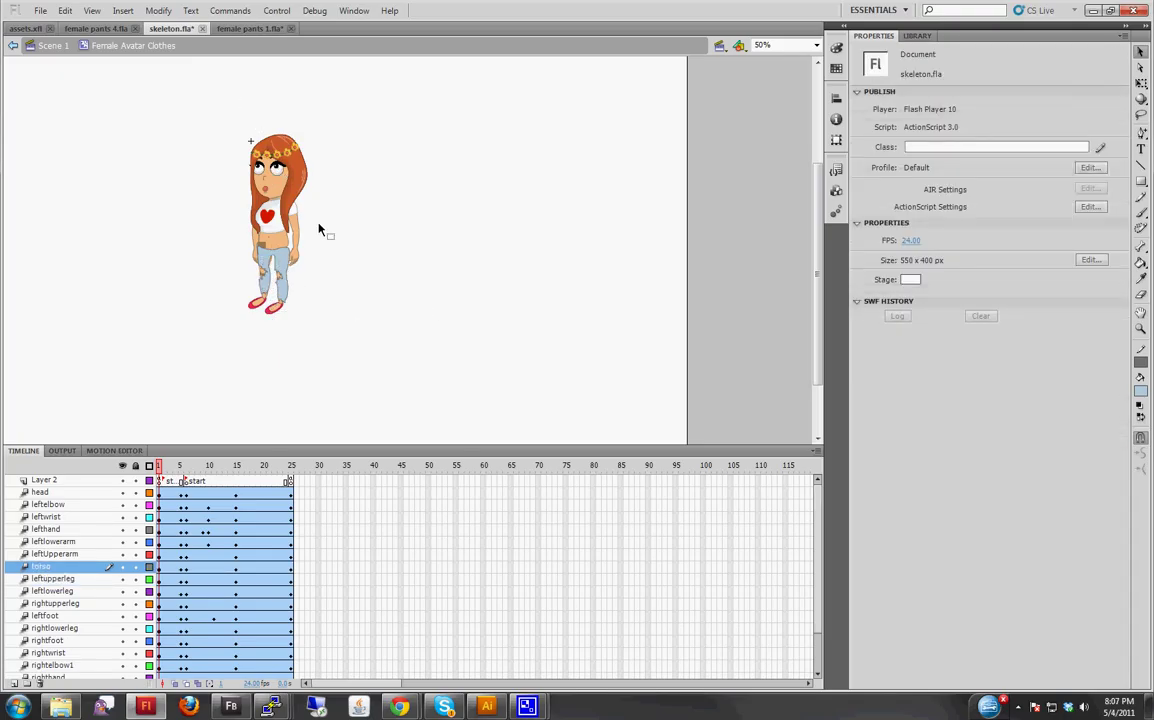
# At 200% zoom, open the right leg symbol and its nested avatar_f_template_left_leg symbol
pyautogui.hotkey('ctrl', '=')
pyautogui.hotkey('ctrl', '=')
pyautogui.scroll(-4, 318, 228)
pyautogui.moveTo(408, 435); pyautogui.dragTo(329, 437)
pyautogui.scroll(-3, 368, 213)
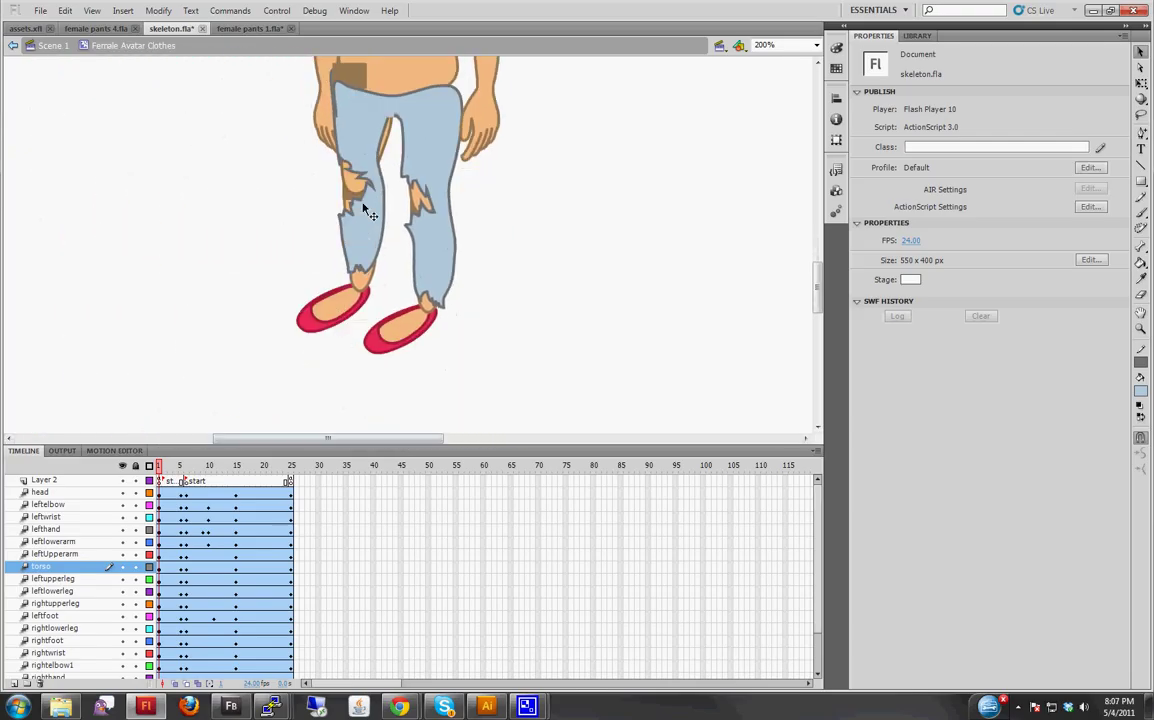
pyautogui.click(334, 117)
pyautogui.doubleClick(370, 148)
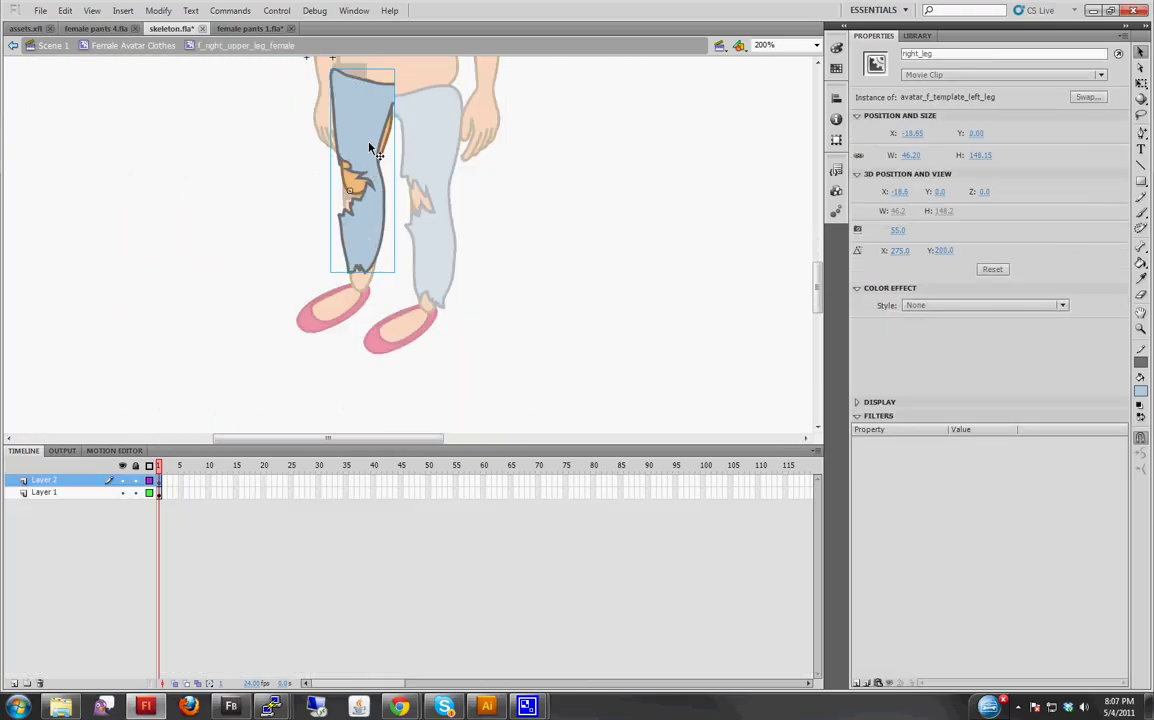
pyautogui.doubleClick(371, 150)
# Marquee-select the whole blue jeans leg shape, then switch to female pants 1.fla
pyautogui.click(370, 200)
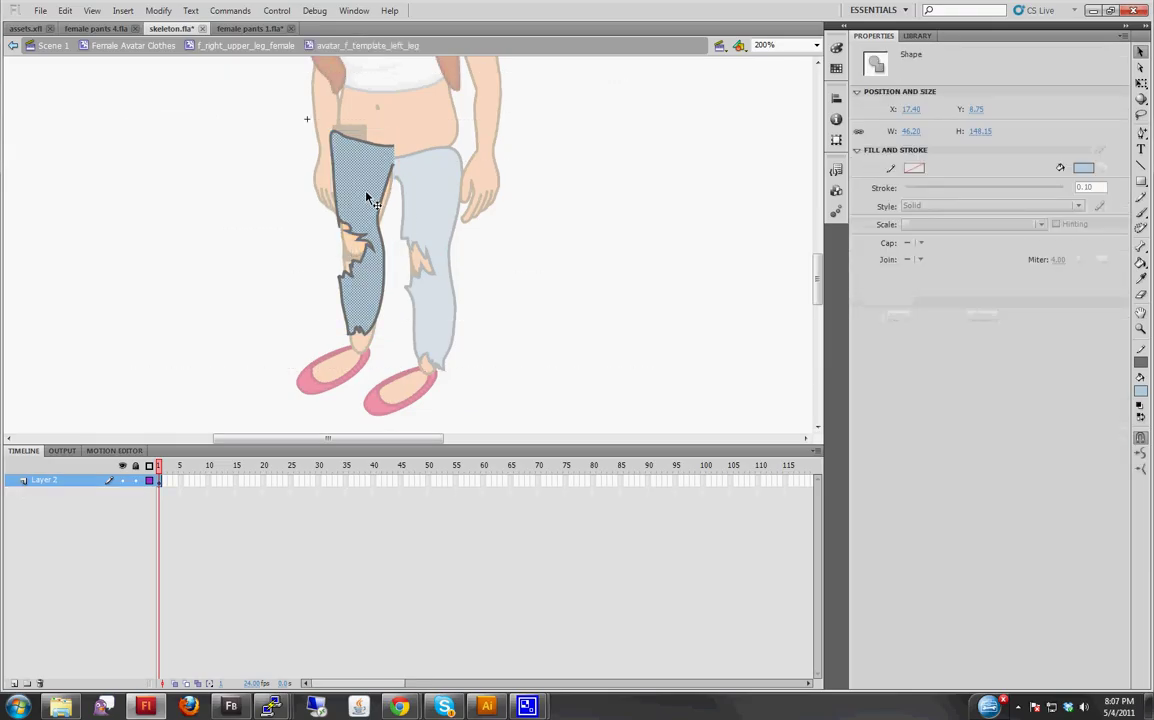
pyautogui.click(300, 112)
pyautogui.moveTo(270, 99); pyautogui.dragTo(385, 348)
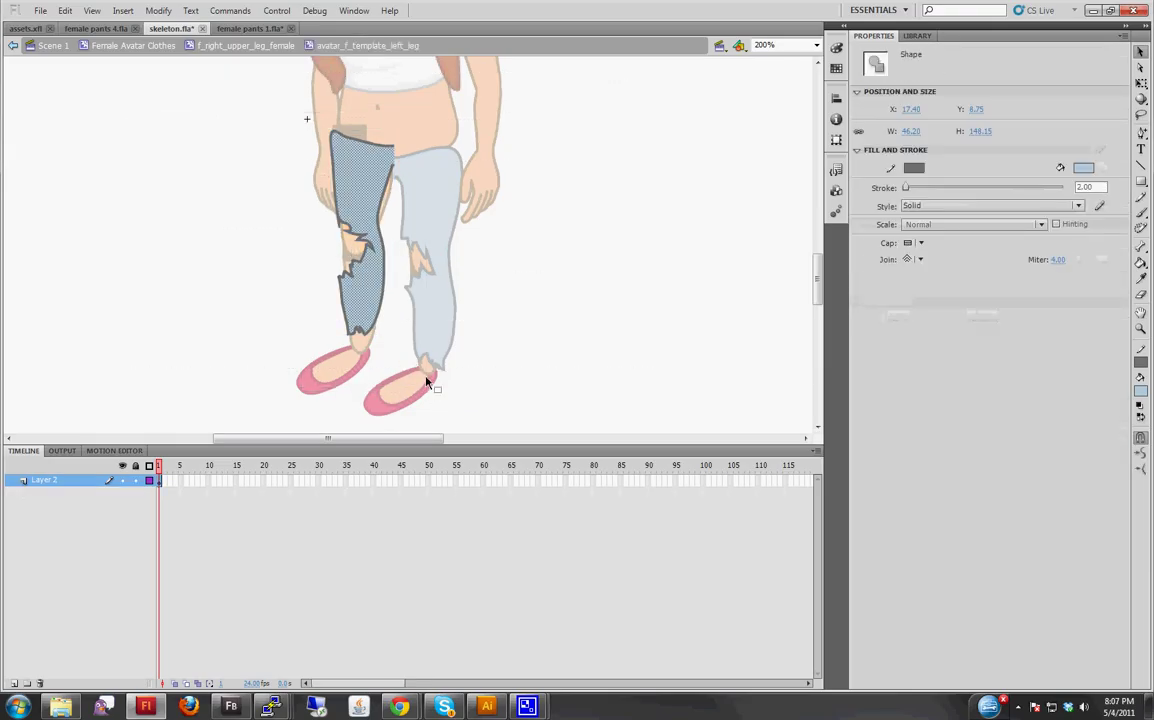
pyautogui.click(250, 28)
# Convert the middle torn leg piece into a movie clip symbol
pyautogui.moveTo(483, 226); pyautogui.dragTo(535, 345)
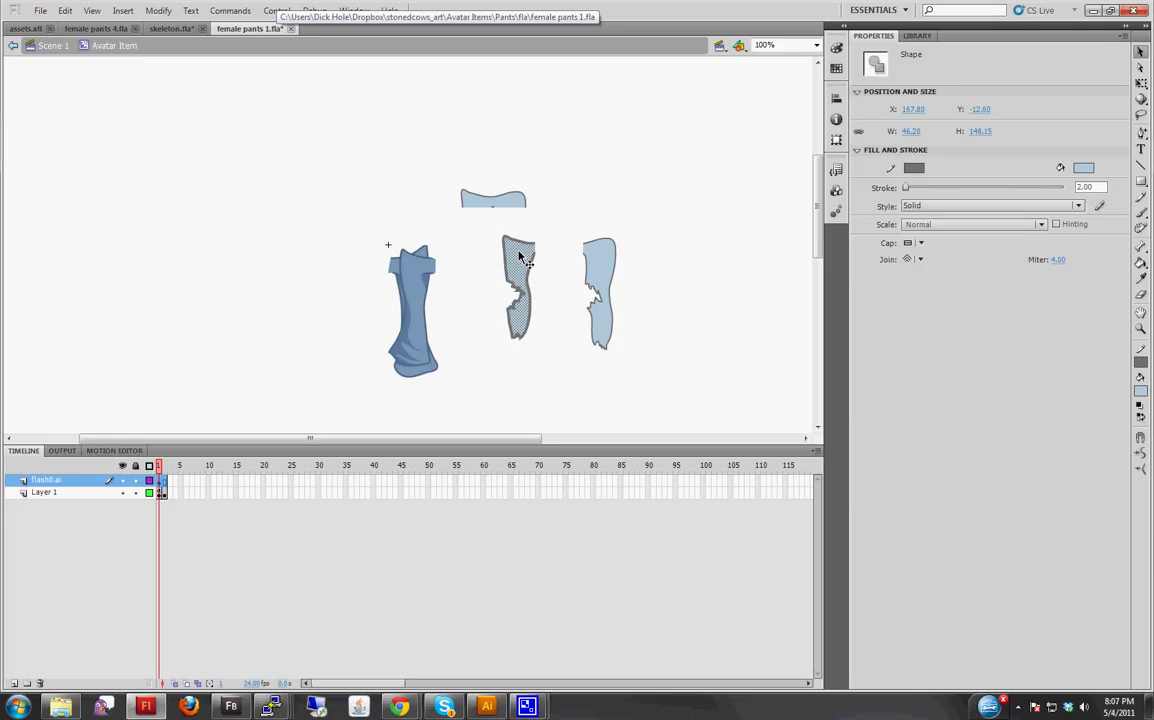
pyautogui.click(561, 230)
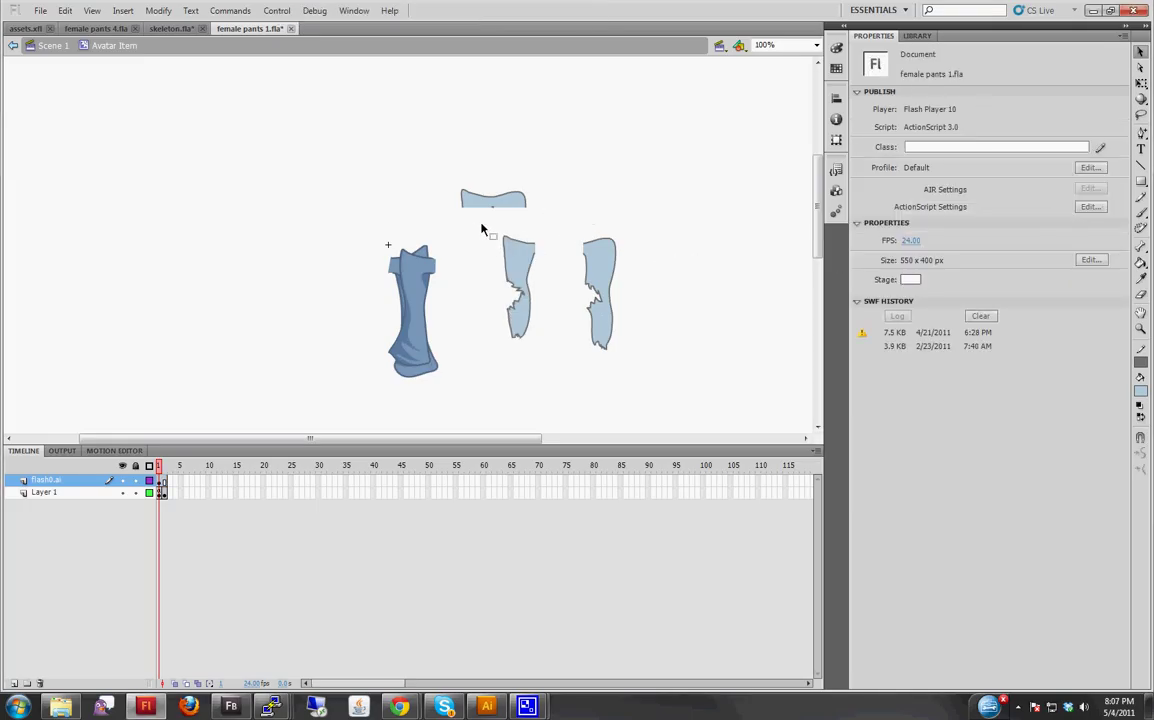
pyautogui.click(522, 300)
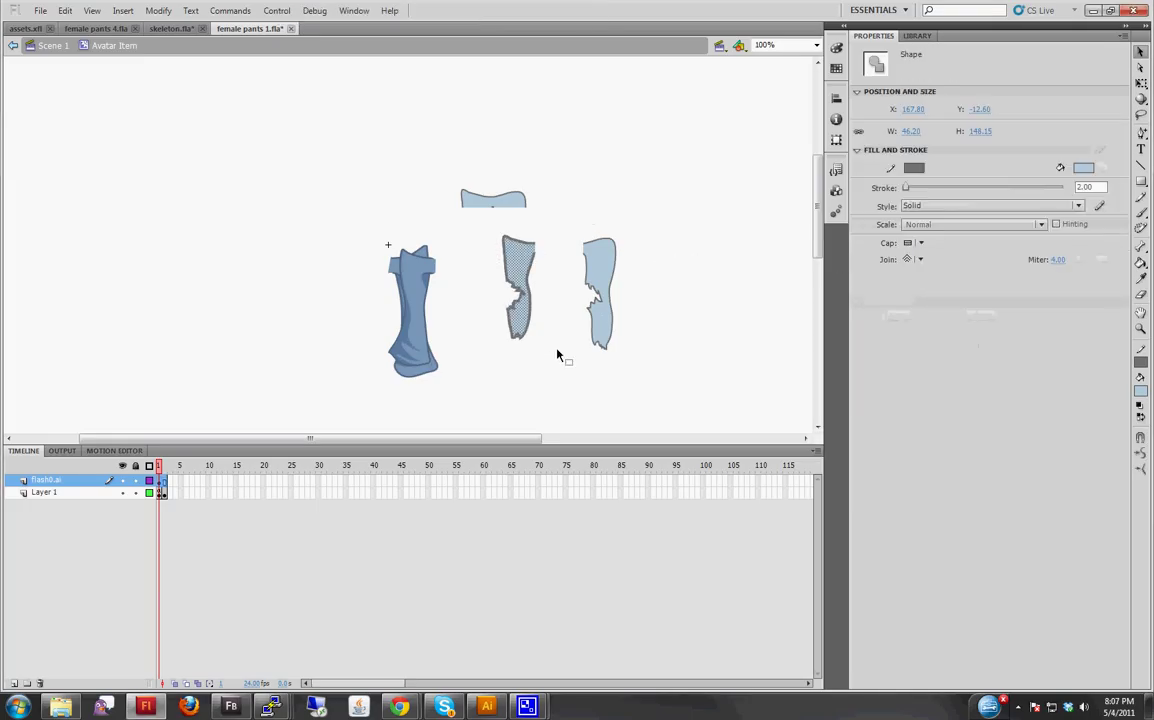
pyautogui.rightClick(521, 268)
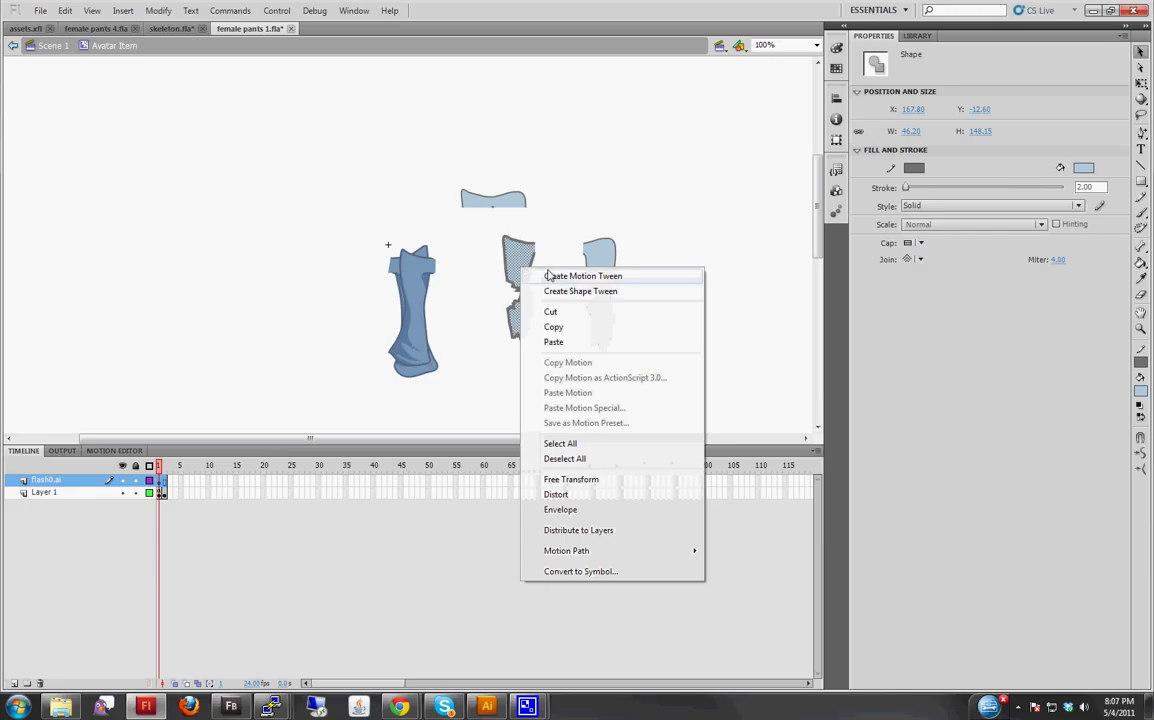
pyautogui.click(575, 571)
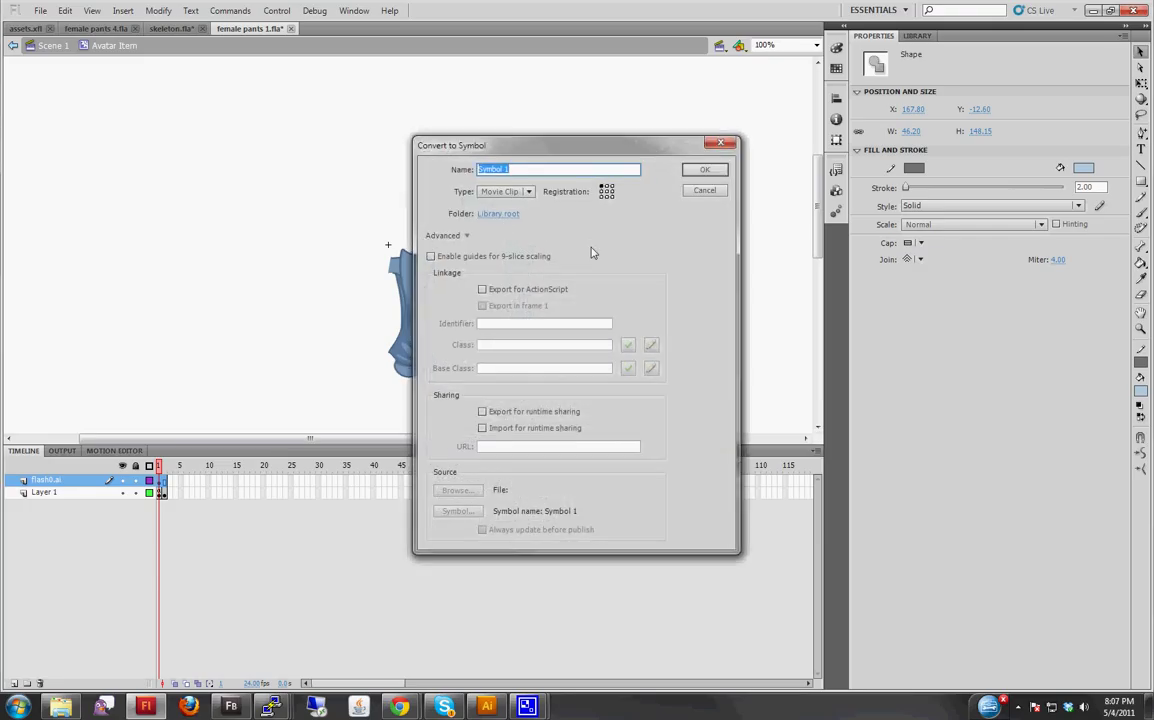
pyautogui.click(705, 171)
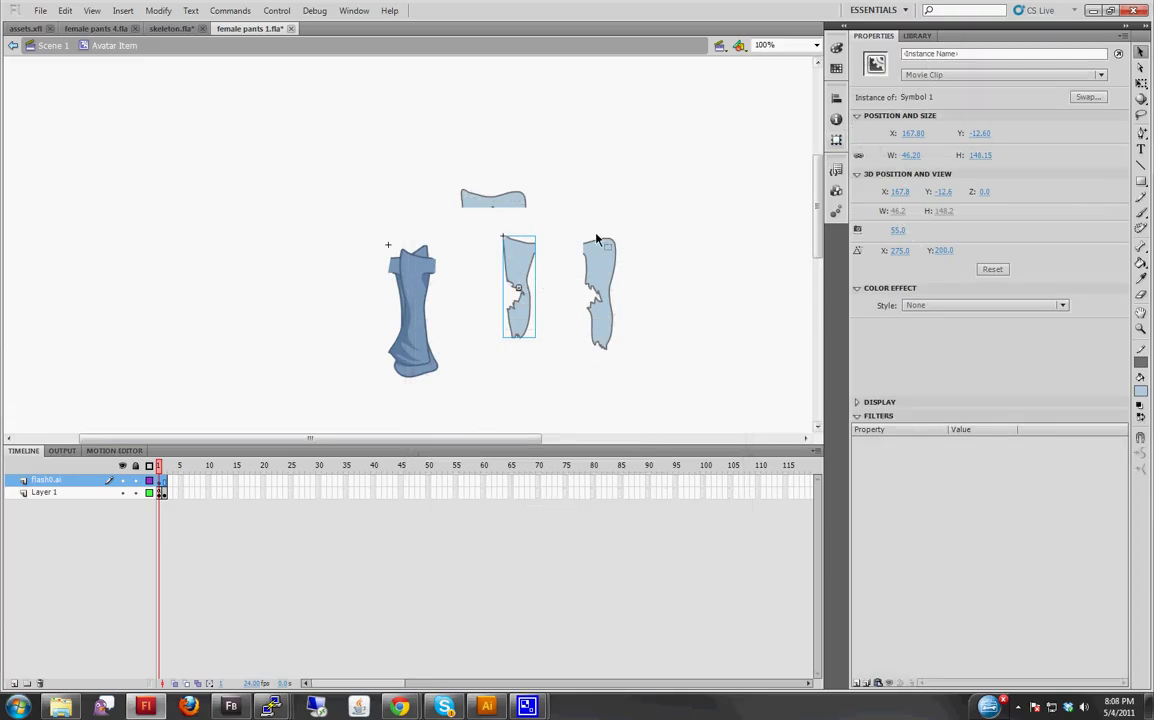
pyautogui.click(564, 227)
# Convert the right torn leg piece and the top waistband piece into movie clip symbols
pyautogui.click(610, 262)
pyautogui.rightClick(607, 256)
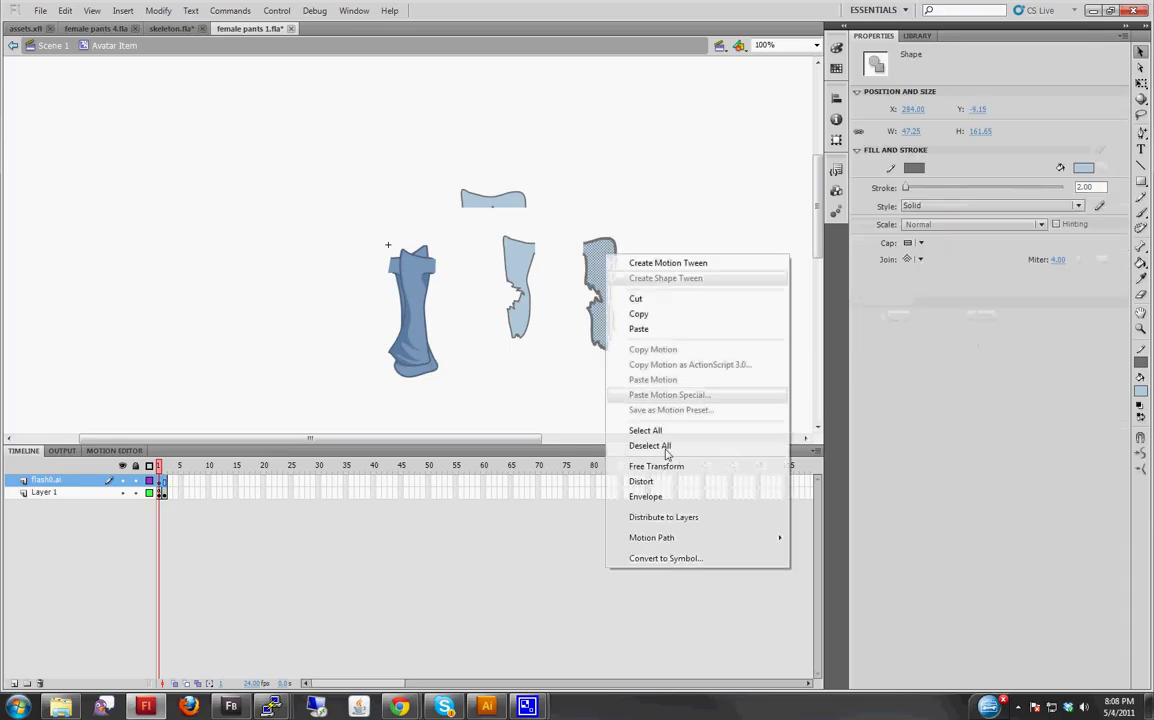
pyautogui.click(724, 555)
pyautogui.press('Return')
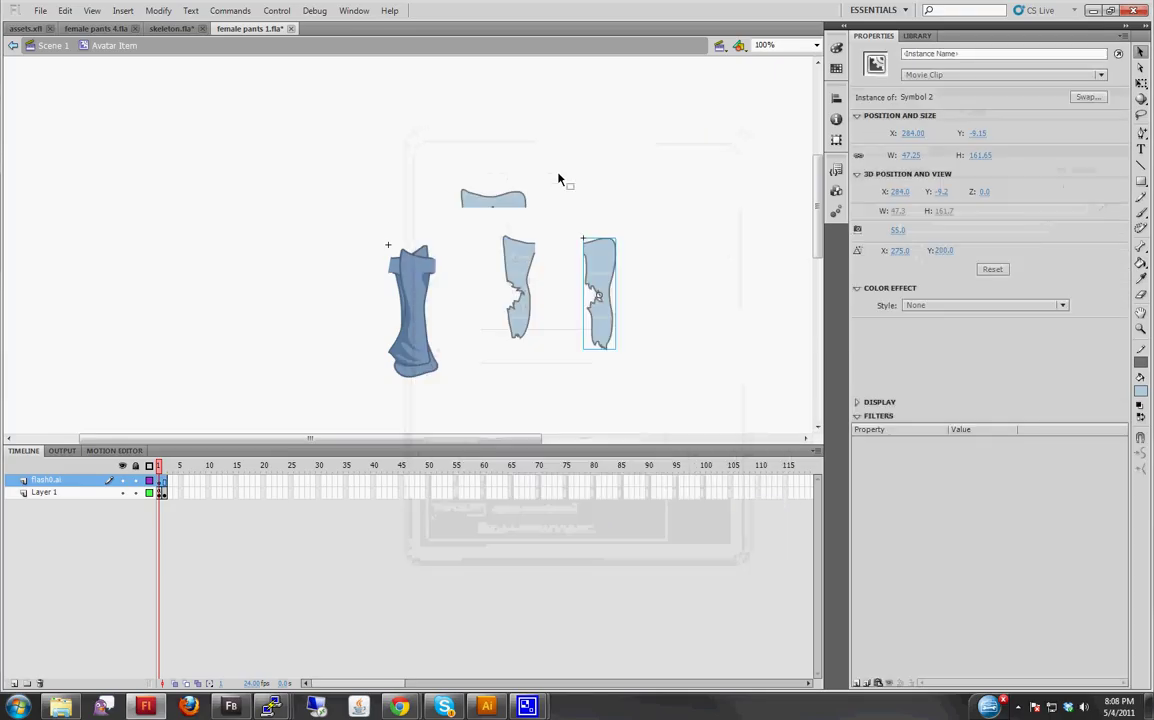
pyautogui.click(505, 200)
pyautogui.rightClick(515, 200)
pyautogui.click(626, 507)
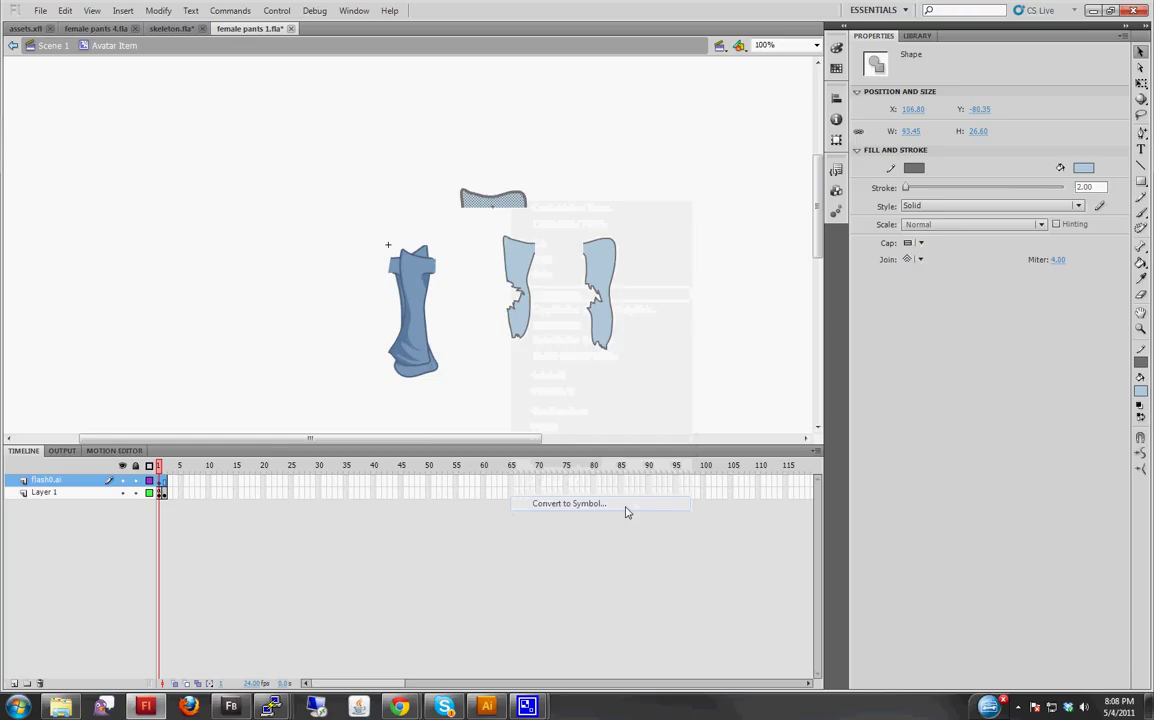
pyautogui.click(697, 171)
pyautogui.click(561, 201)
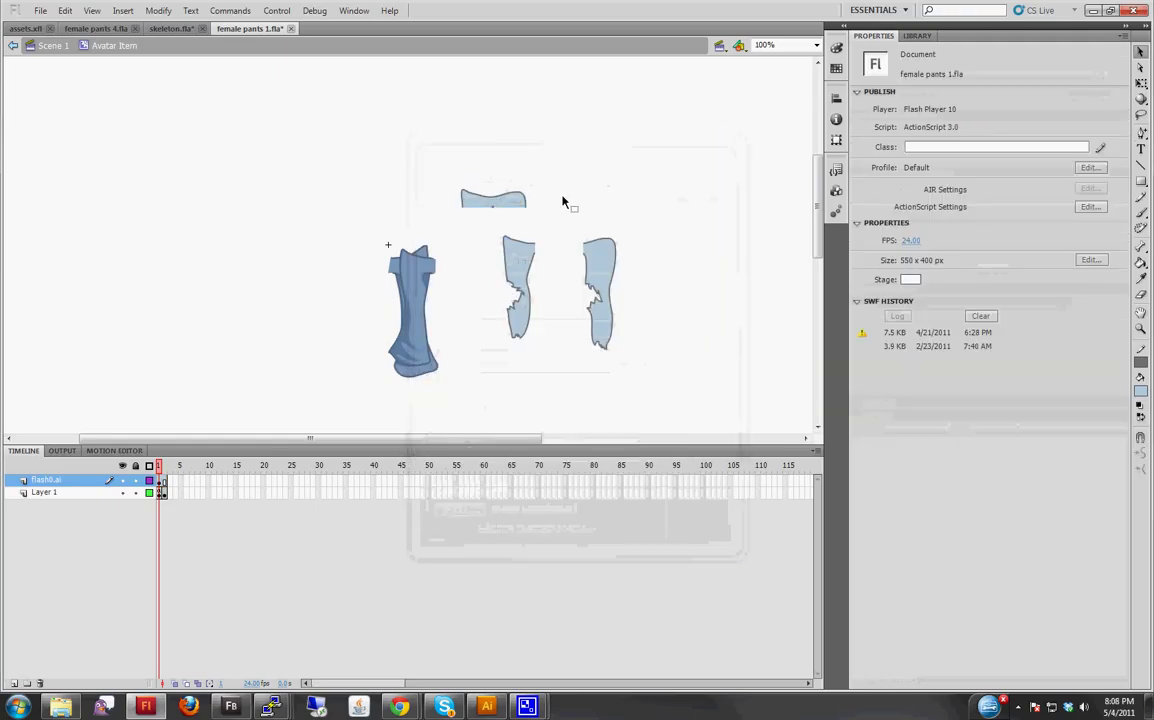
# Select the middle, right and top pieces in turn to check their new symbols
pyautogui.click(528, 265)
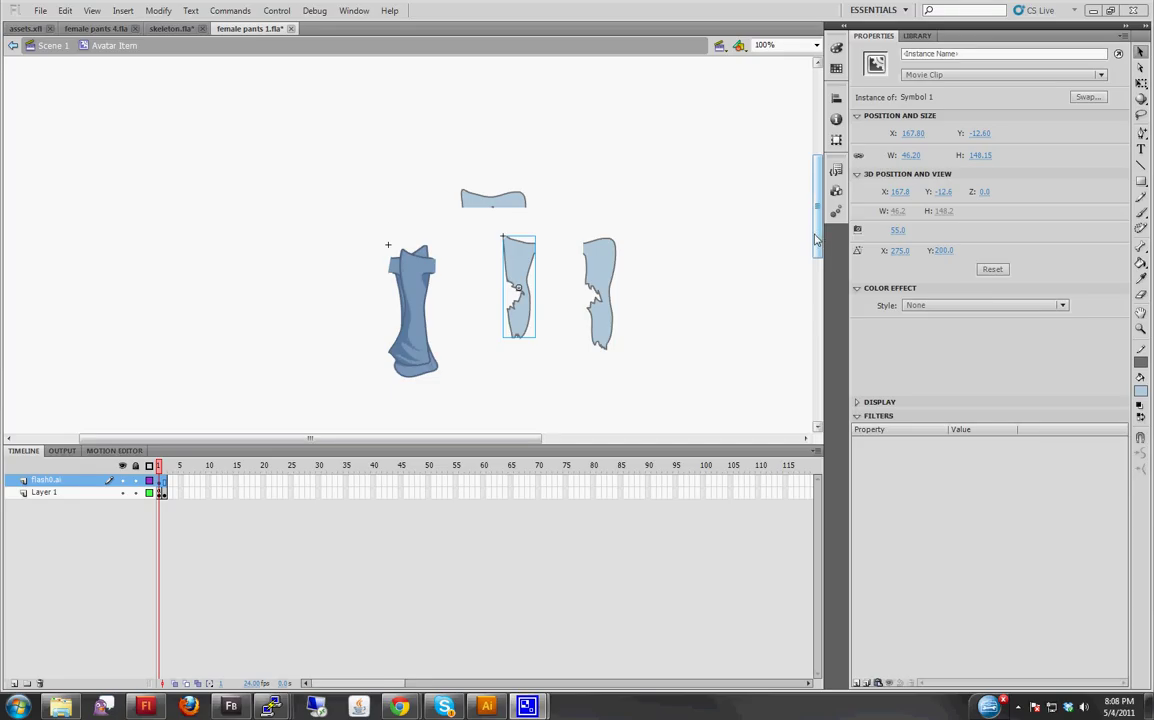
pyautogui.scroll(-2, 818, 240)
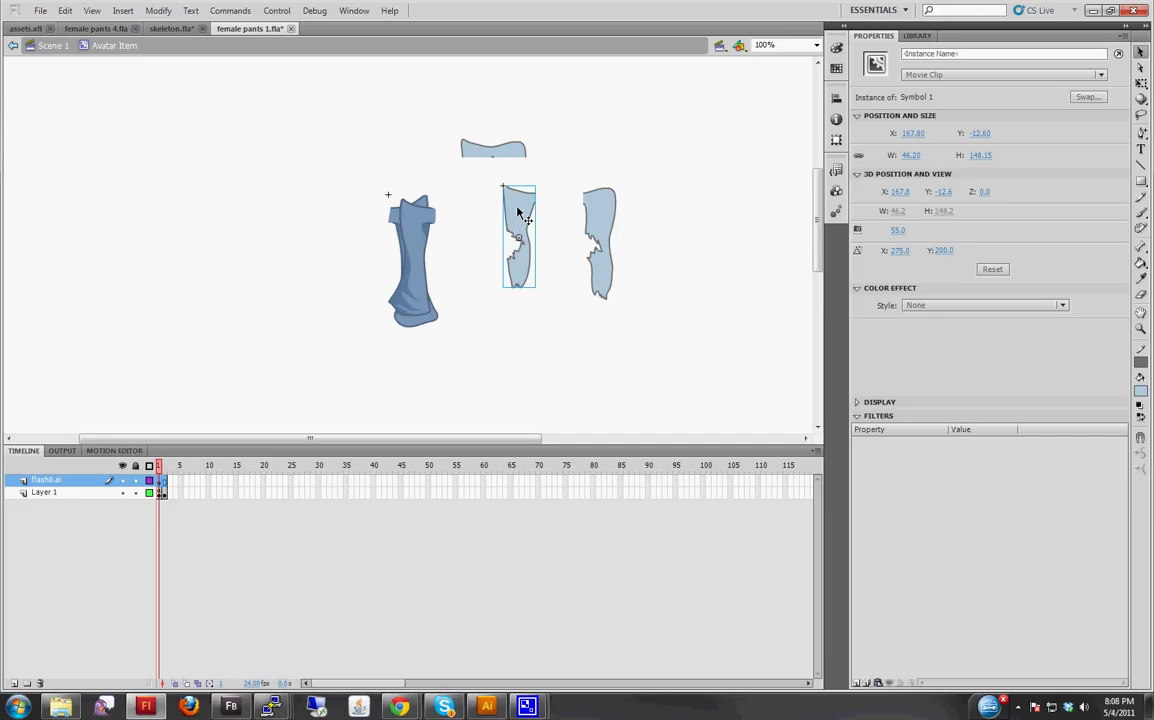
pyautogui.click(600, 222)
pyautogui.click(523, 224)
pyautogui.click(476, 156)
pyautogui.click(595, 205)
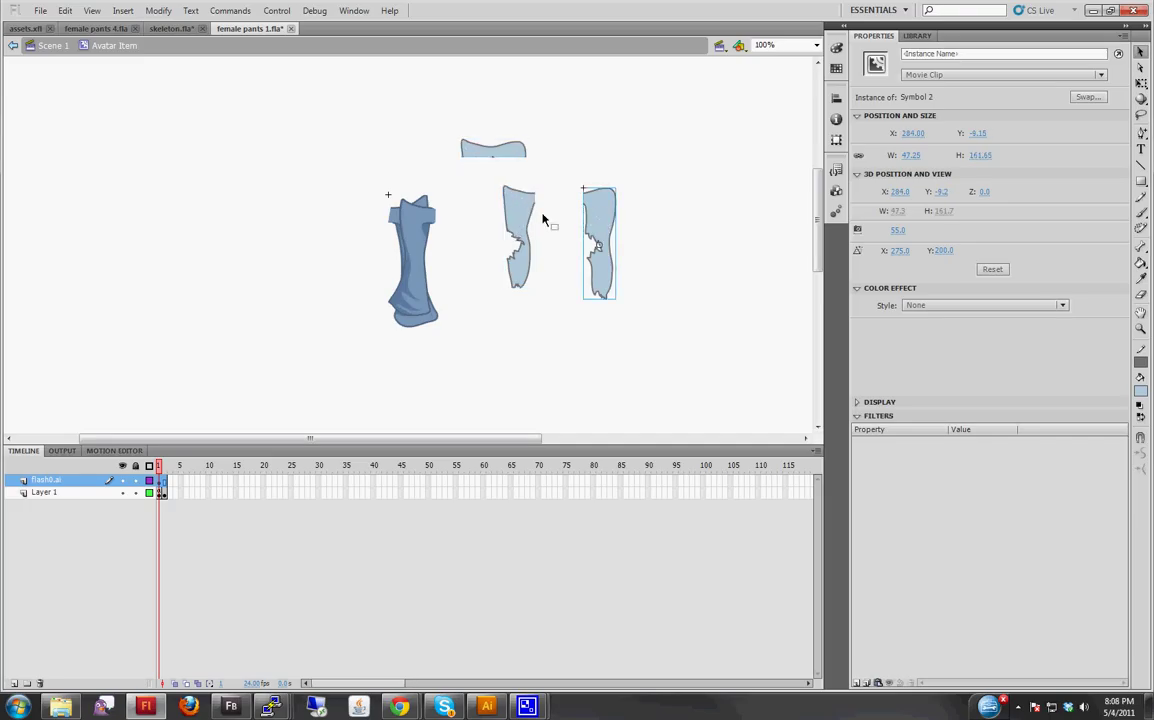
pyautogui.click(520, 222)
pyautogui.click(598, 240)
# In Google Docs, open the Stoned Cows Avatar Item Instance Names spreadsheet
pyautogui.moveTo(400, 707)
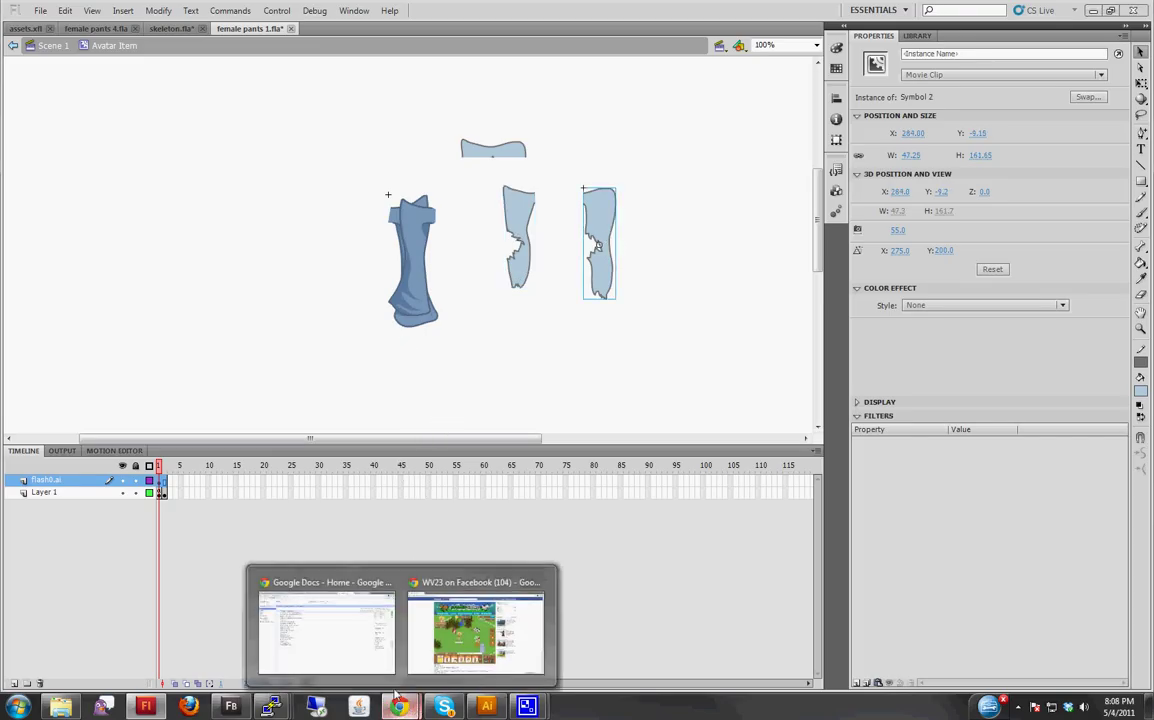
pyautogui.click(330, 610)
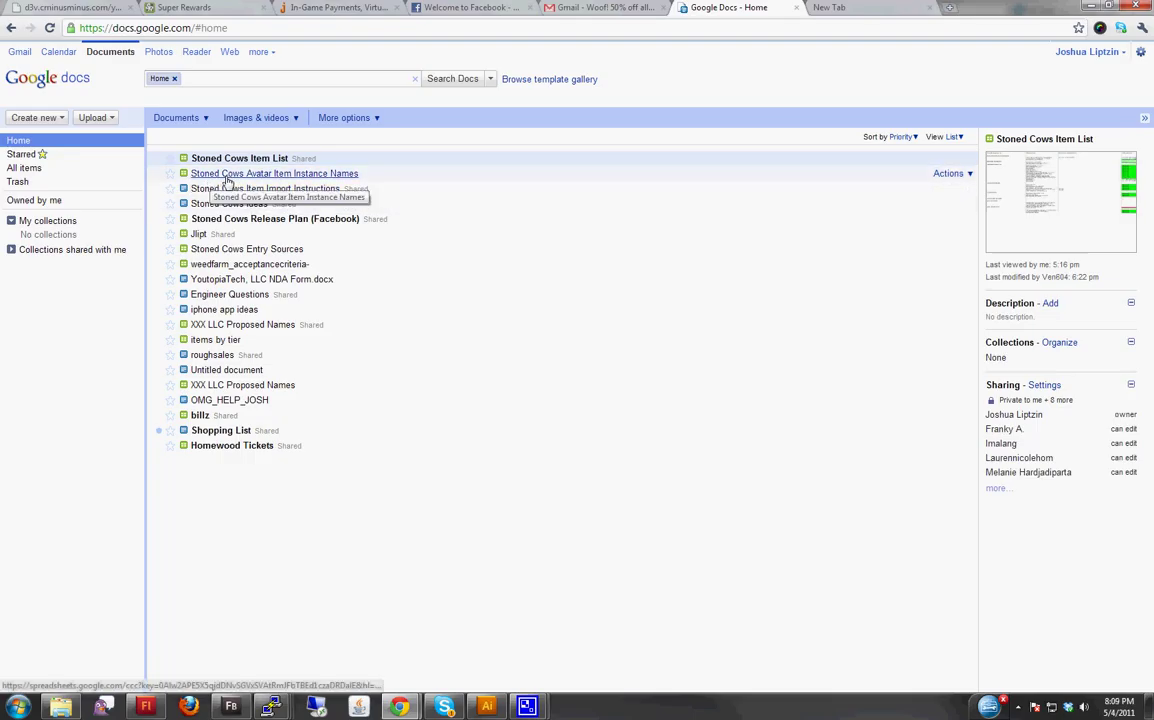
pyautogui.click(318, 175)
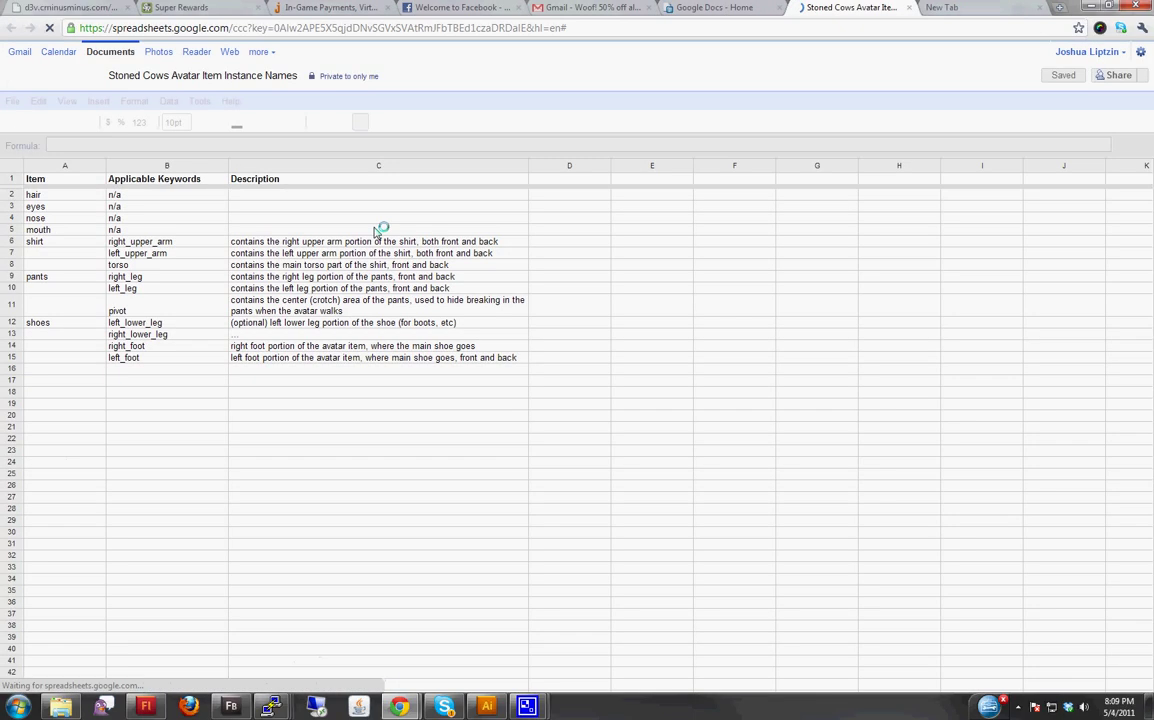
pyautogui.click(49, 207)
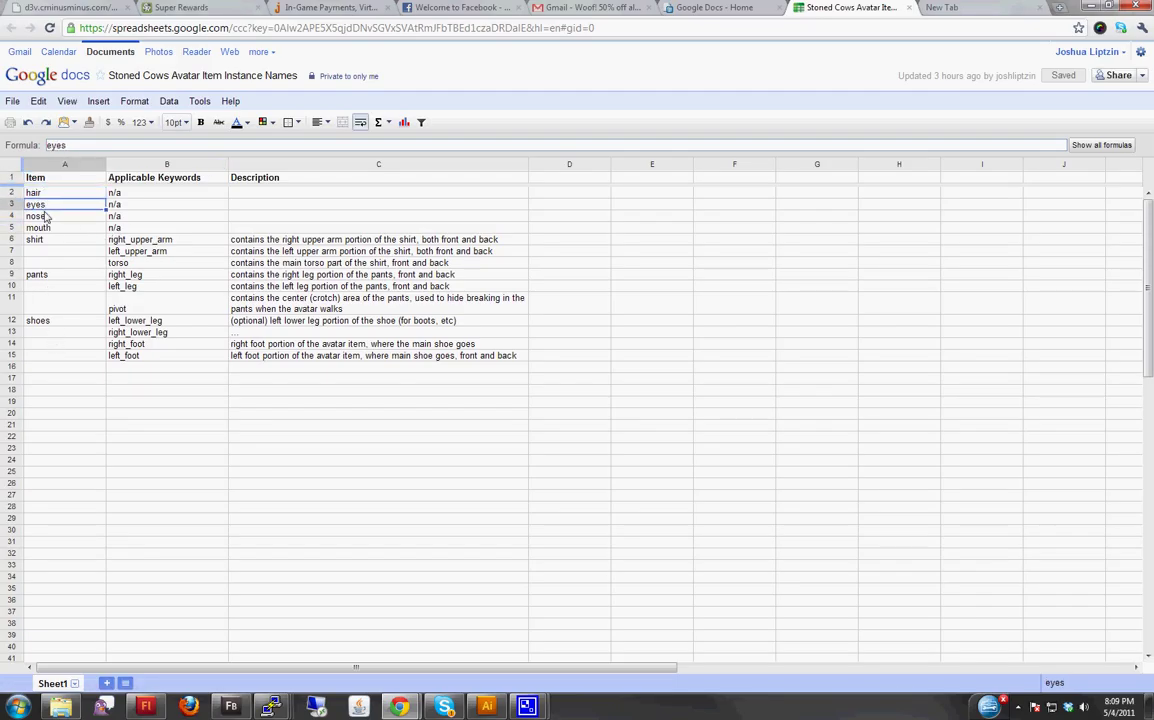
# Read the pants keywords right_leg, left_leg and pivot in cells B9–B11
pyautogui.click(34, 277)
pyautogui.click(125, 272)
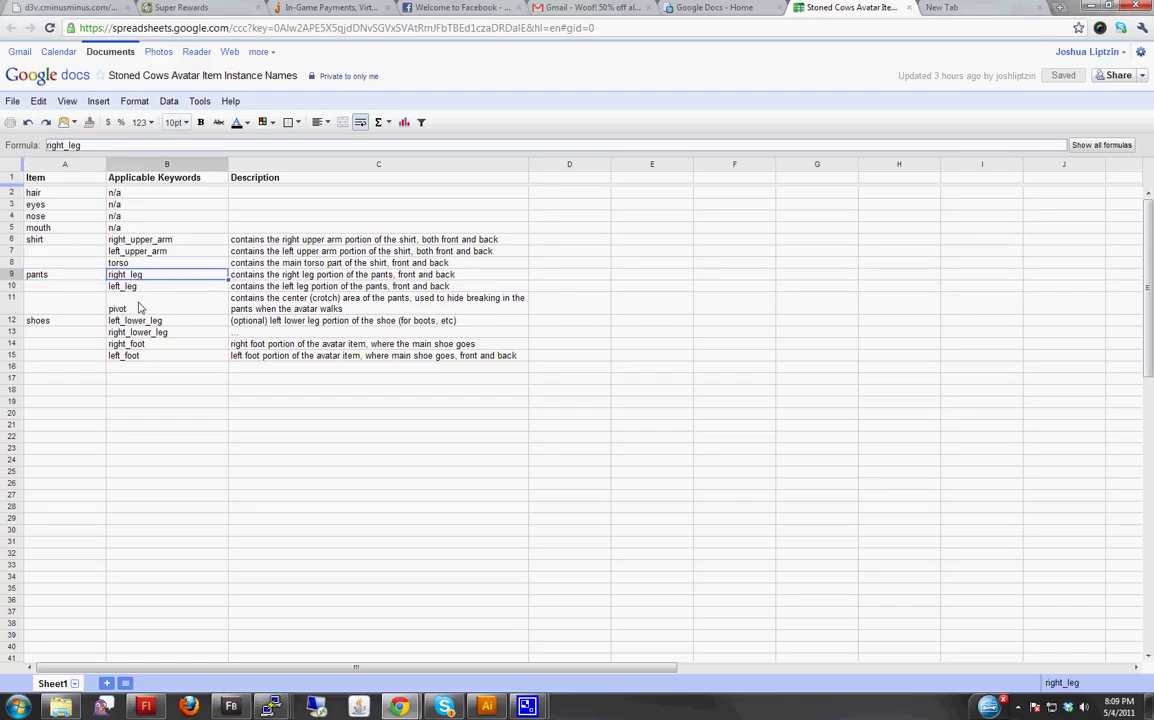
pyautogui.click(137, 290)
pyautogui.click(135, 276)
pyautogui.click(141, 288)
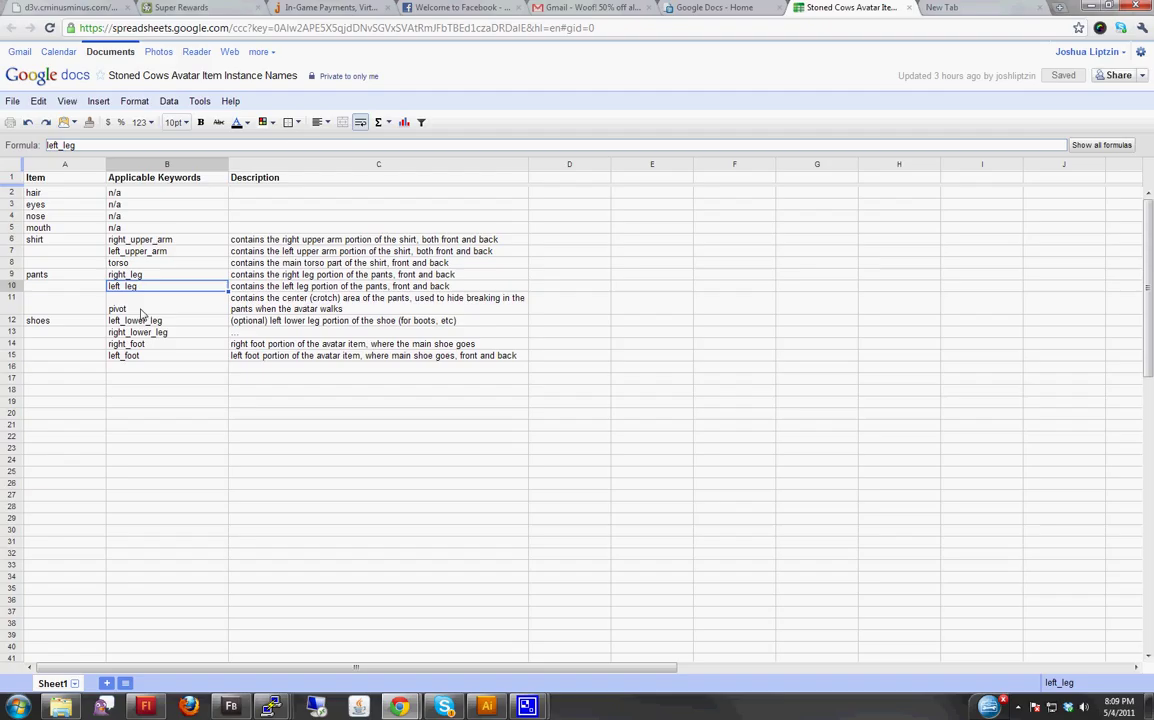
pyautogui.click(141, 313)
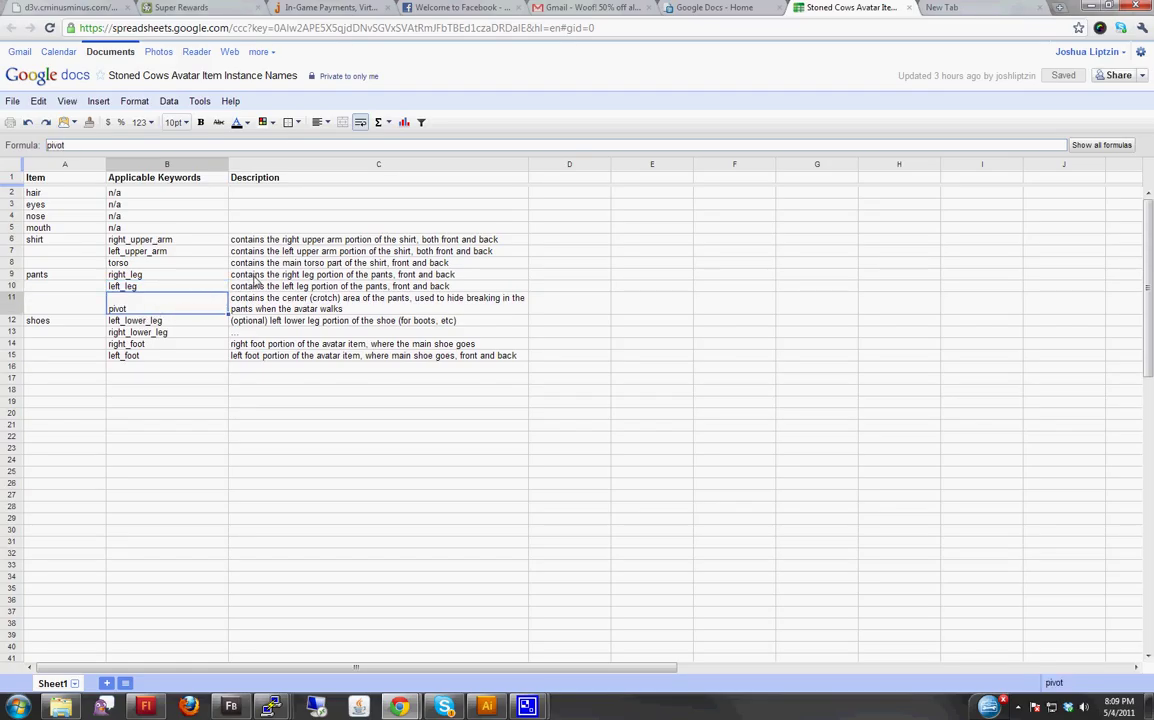
pyautogui.click(123, 277)
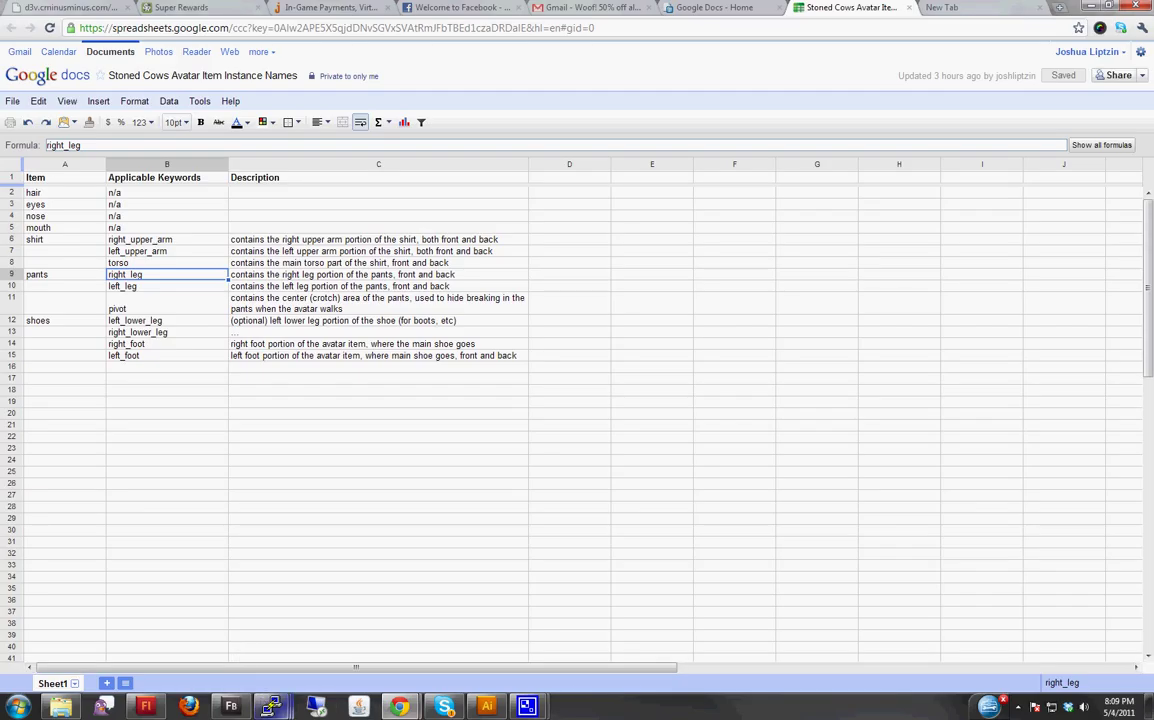
# Back in Flash, give the middle torn leg piece the instance name right_leg
pyautogui.click(146, 707)
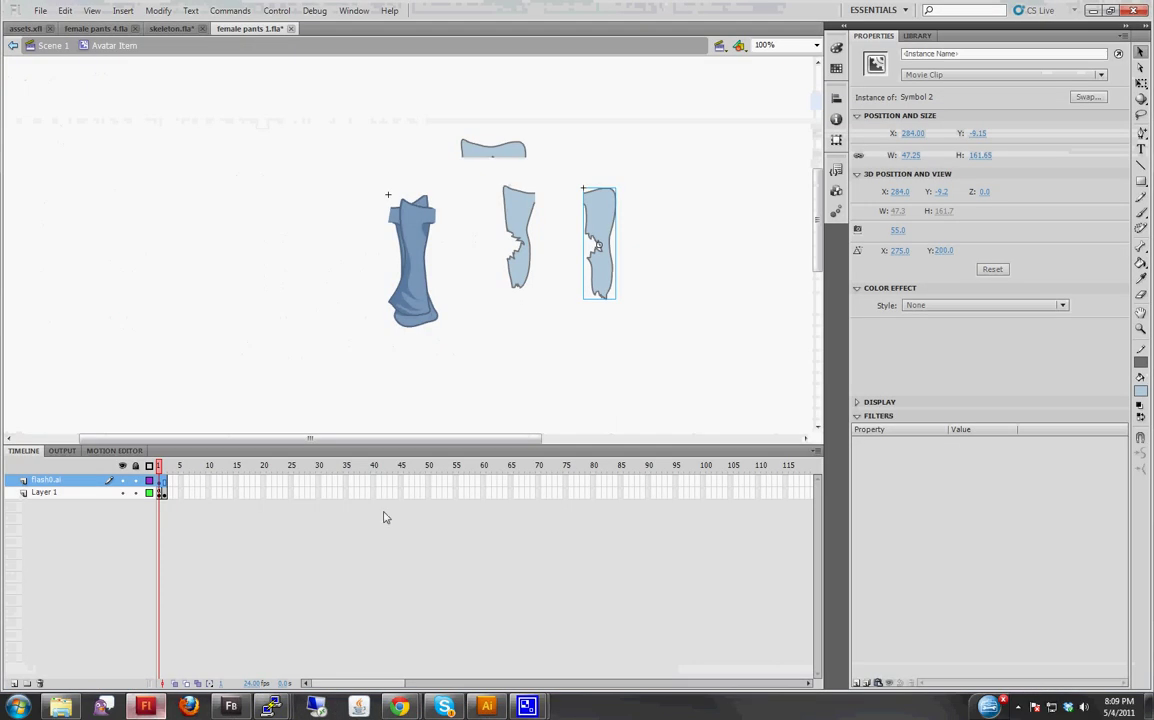
pyautogui.click(531, 220)
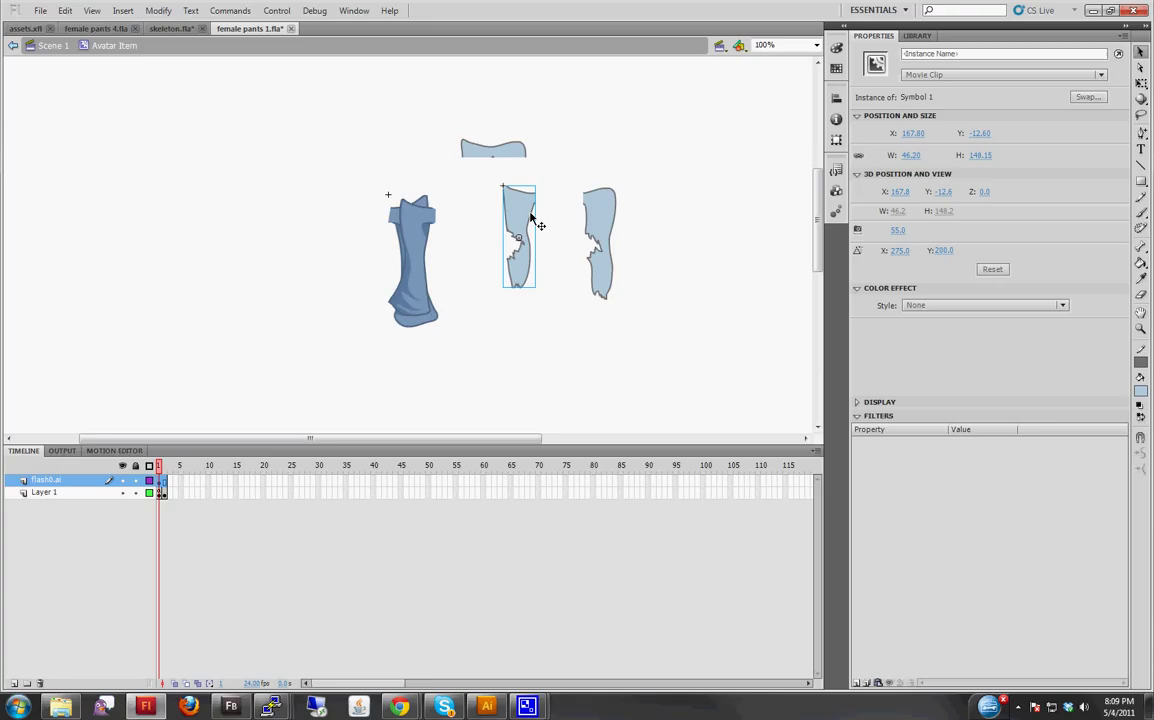
pyautogui.click(962, 53)
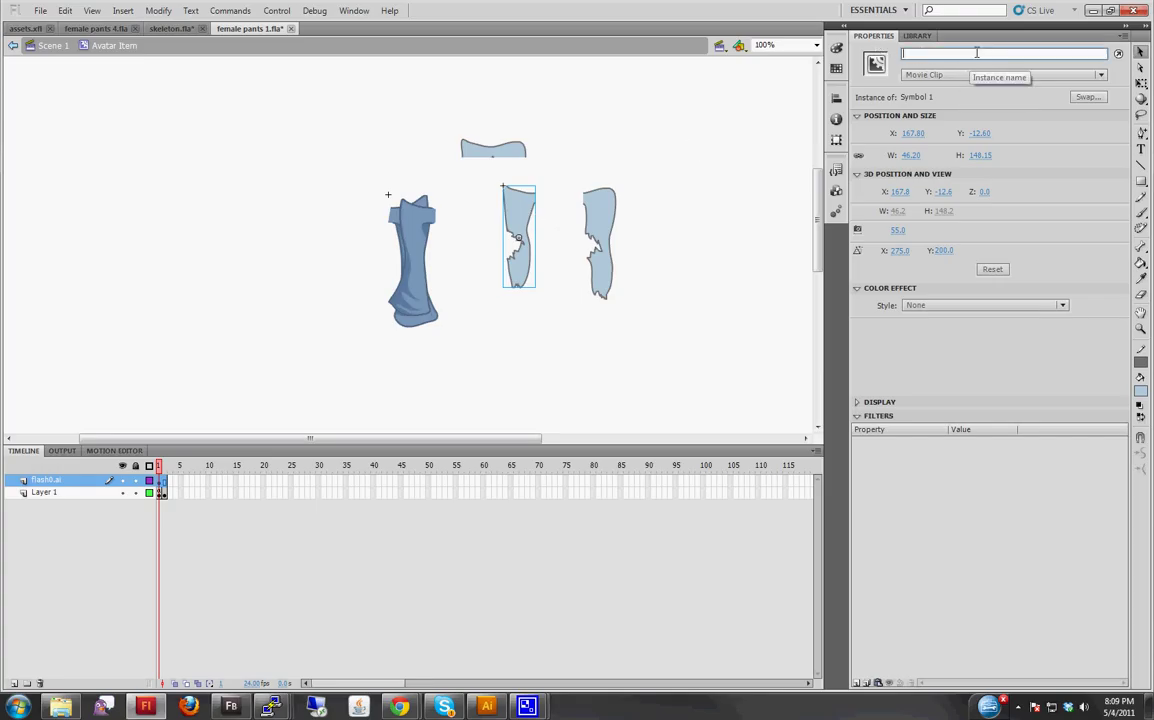
pyautogui.write('right_leg')
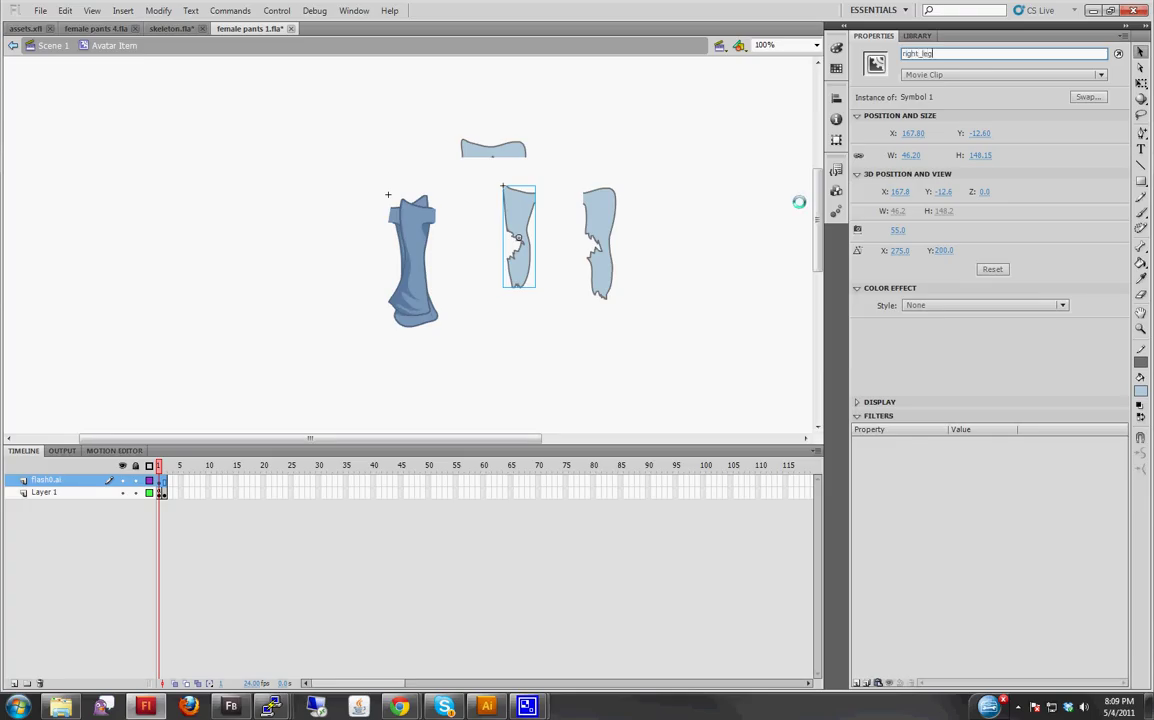
pyautogui.press('Return')
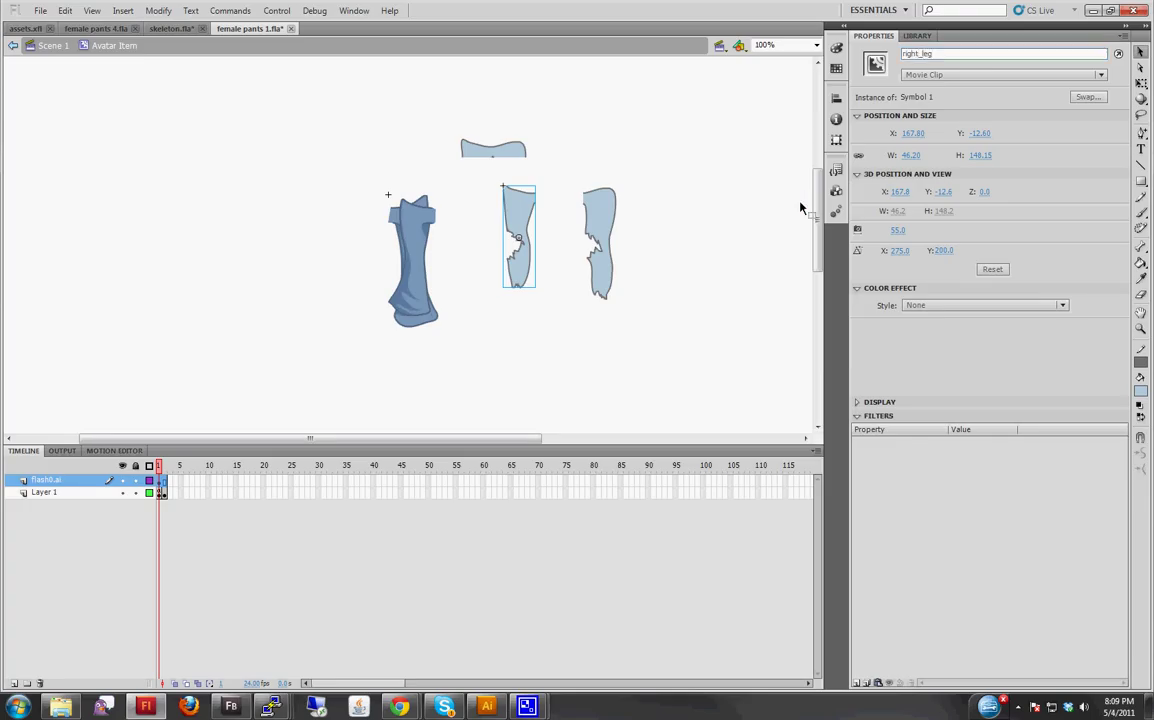
# Name the other torn leg instance left_leg and the waistband instance pivot
pyautogui.click(603, 213)
pyautogui.click(920, 53)
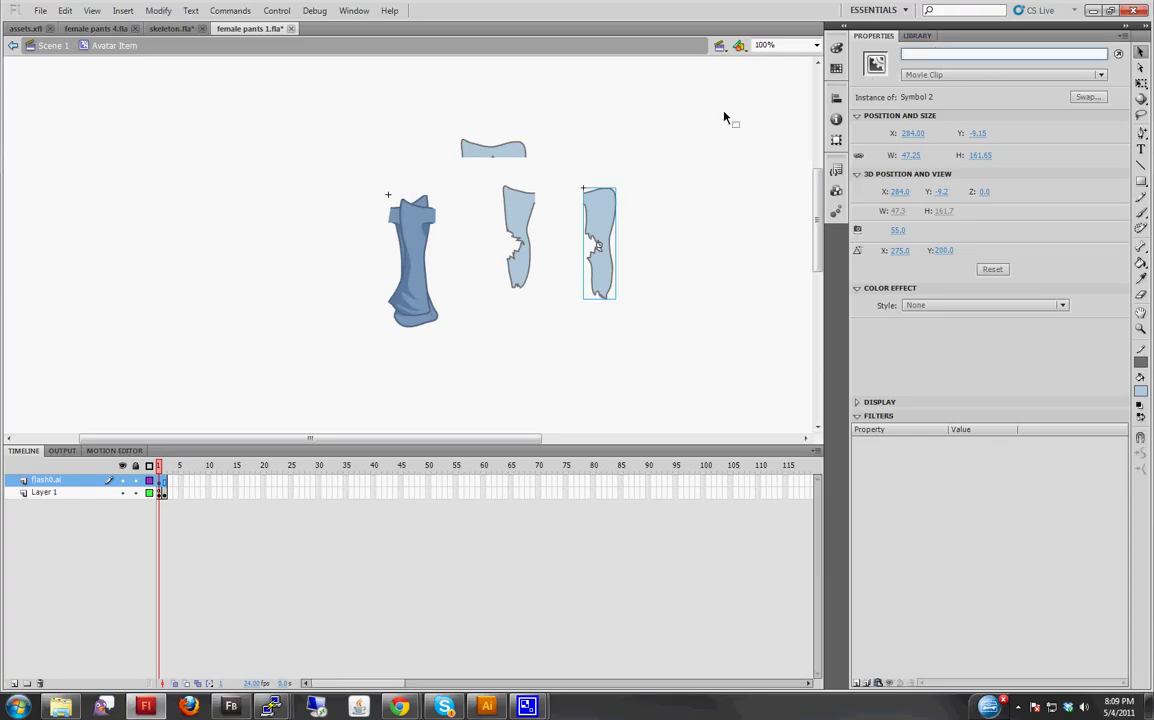
pyautogui.press('Return')
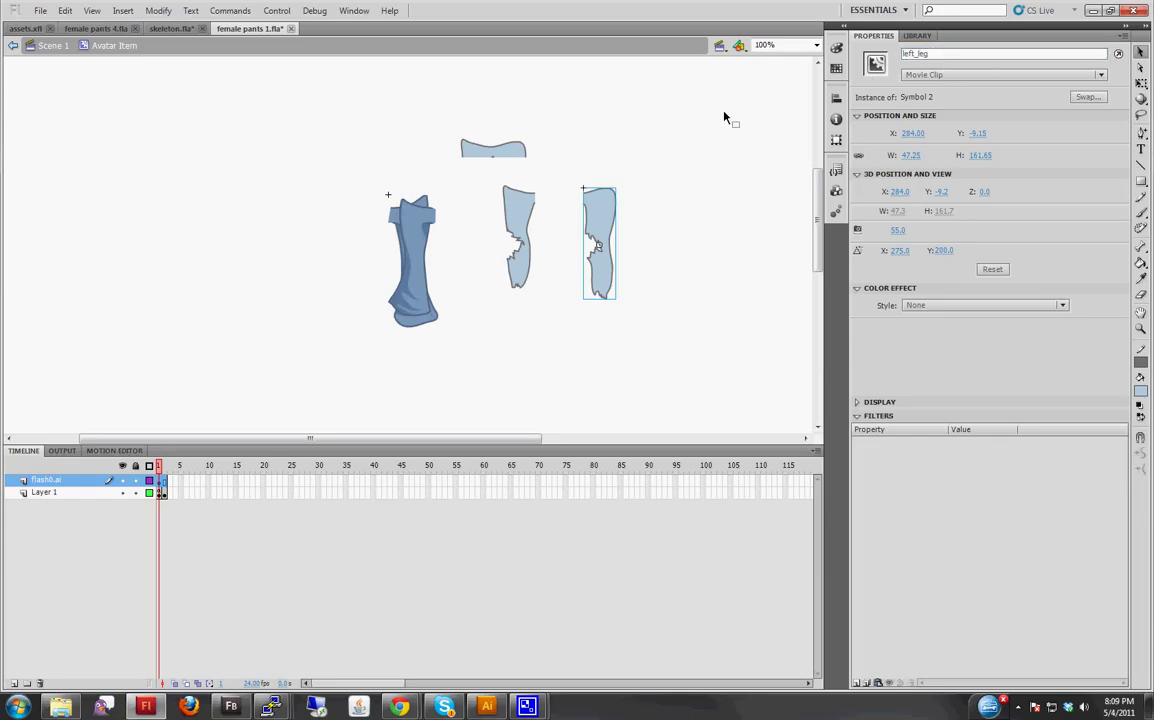
pyautogui.click(515, 150)
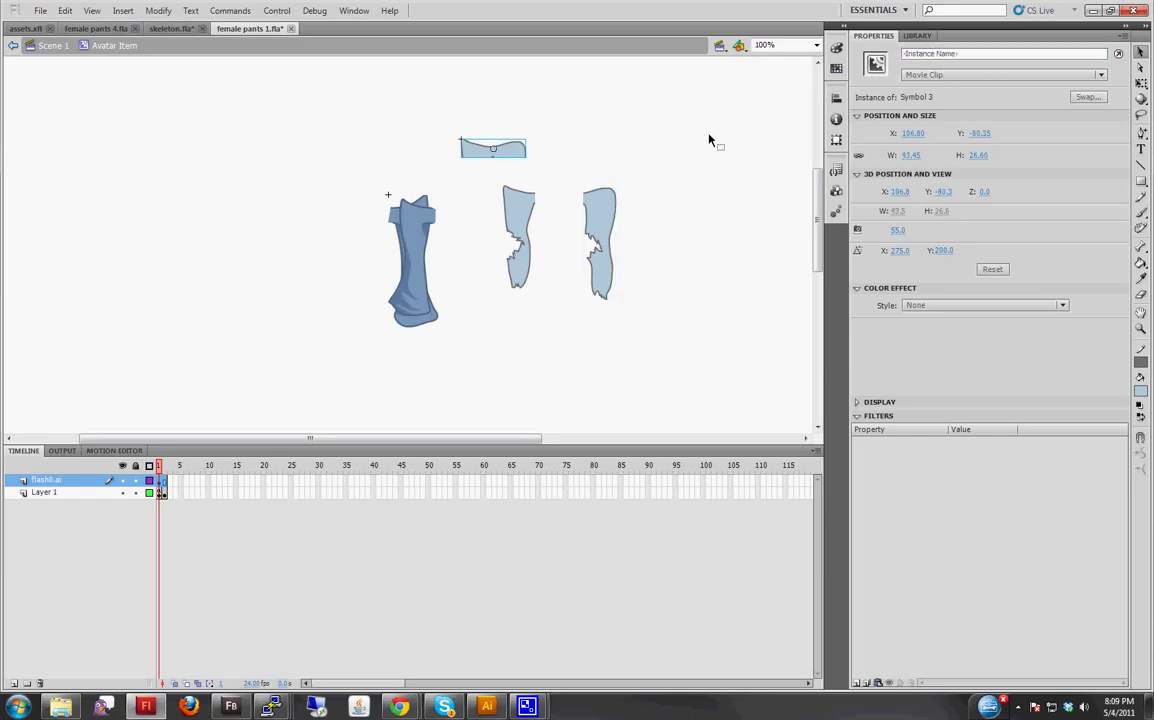
pyautogui.click(920, 53)
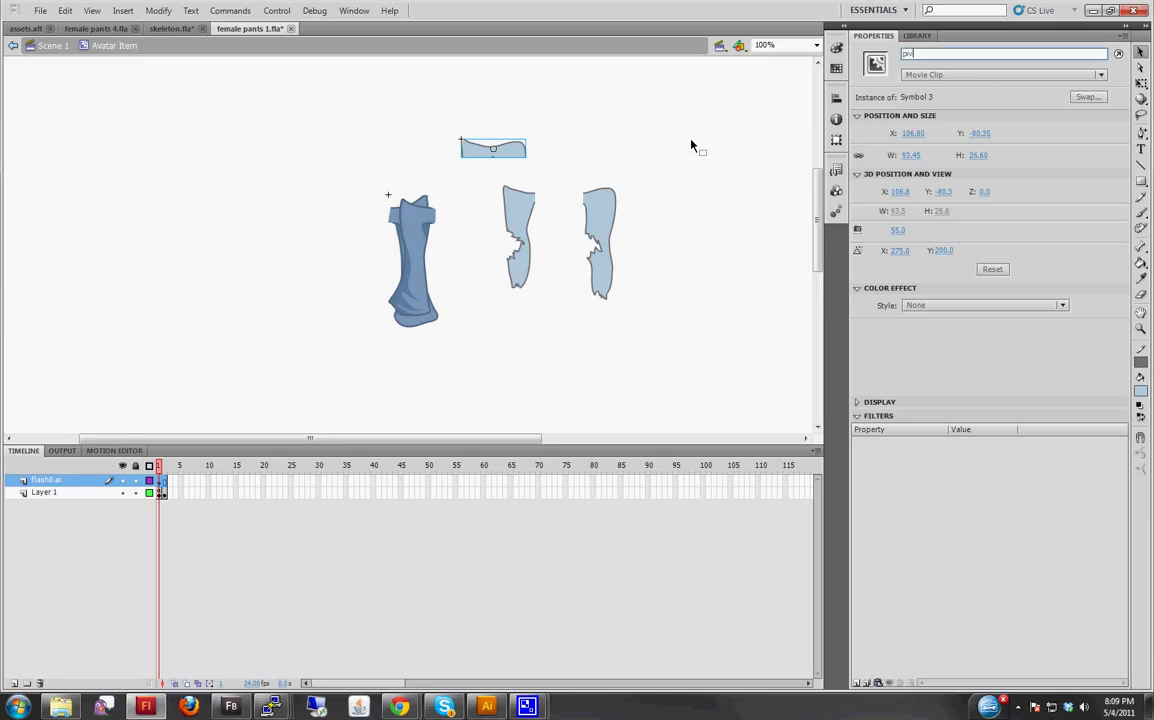
pyautogui.write('pivot')
pyautogui.press('Return')
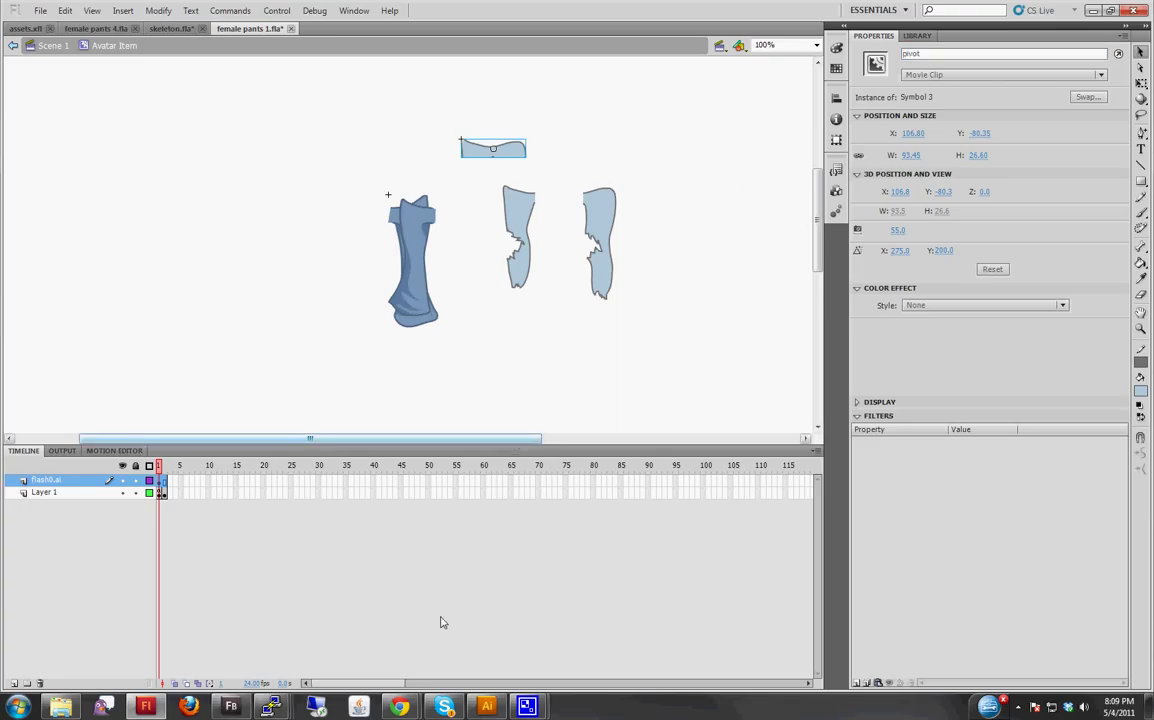
pyautogui.moveTo(402, 709)
pyautogui.click(348, 626)
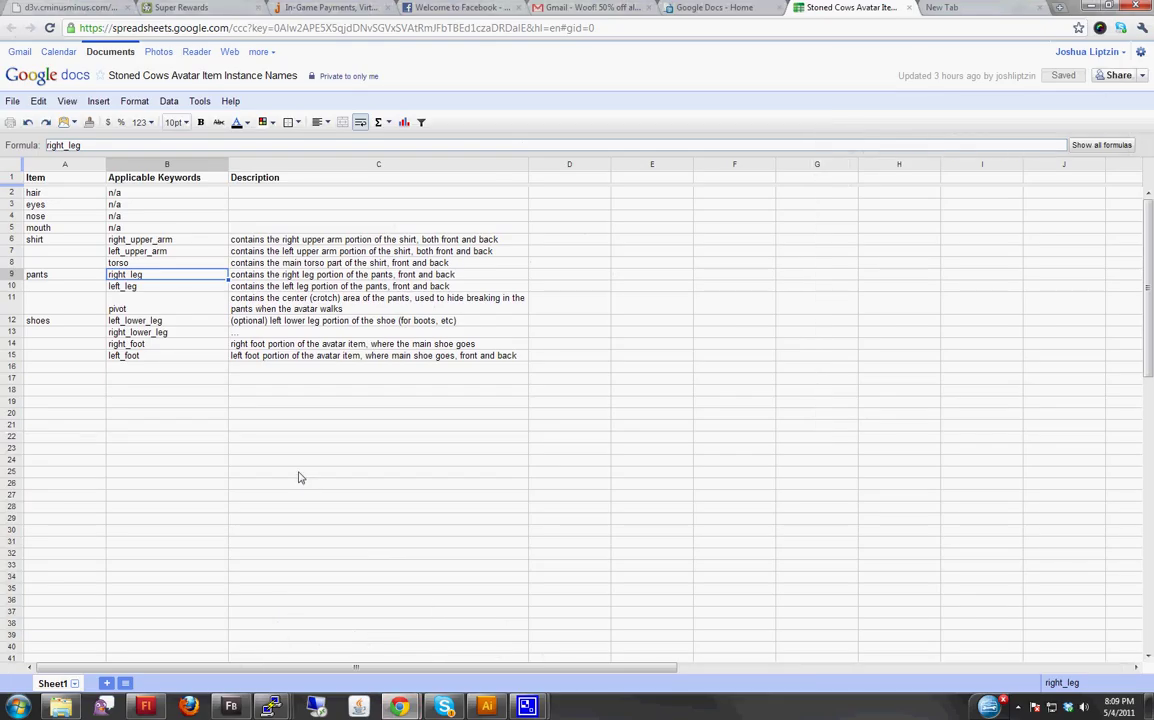
pyautogui.press('Down')
pyautogui.press('Down')
pyautogui.press('Down')
pyautogui.press('Down')
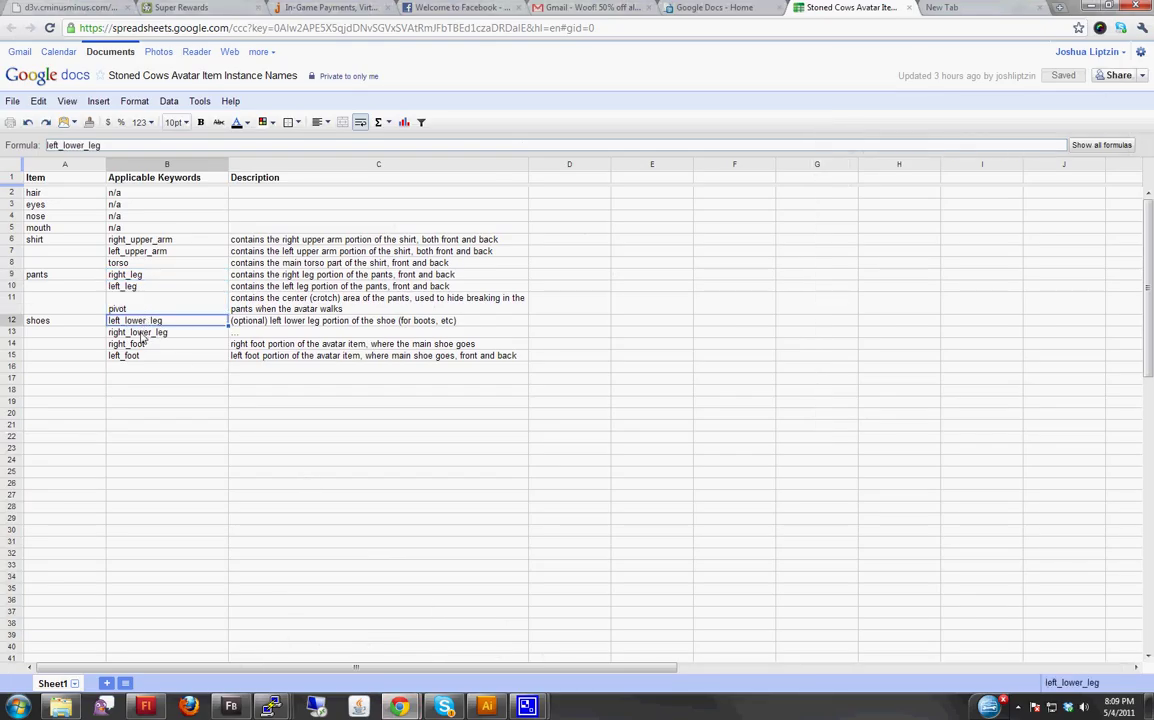
pyautogui.press('Down')
pyautogui.press('Down')
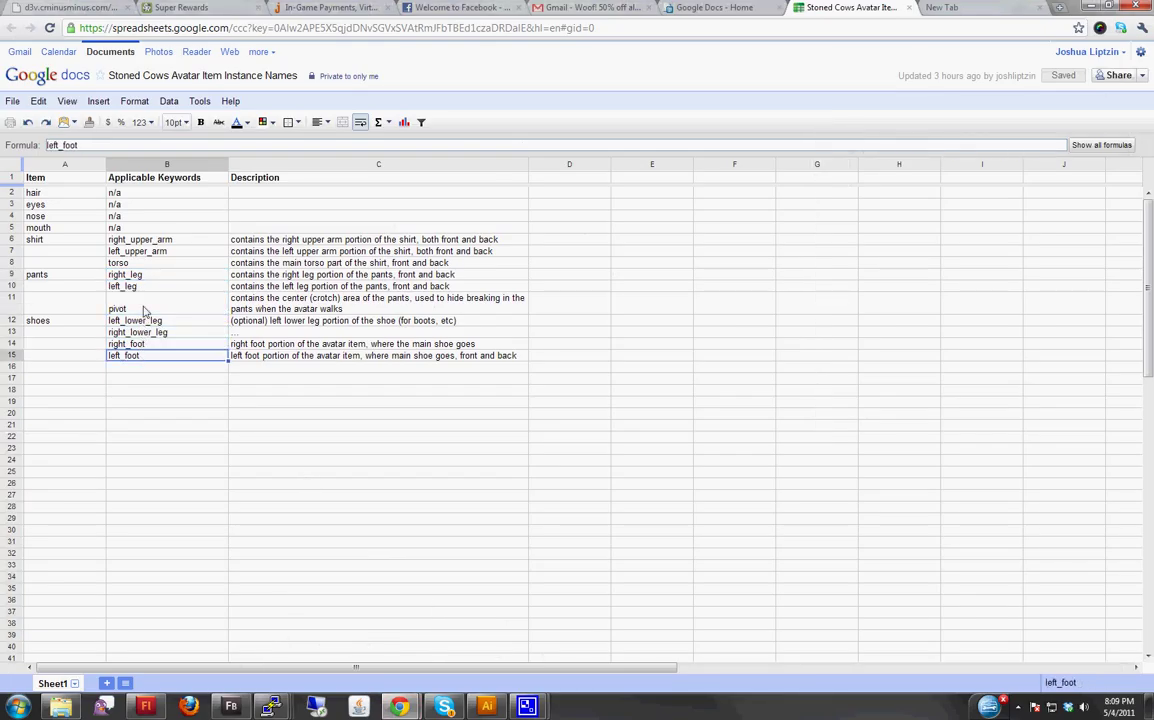
pyautogui.click(40, 194)
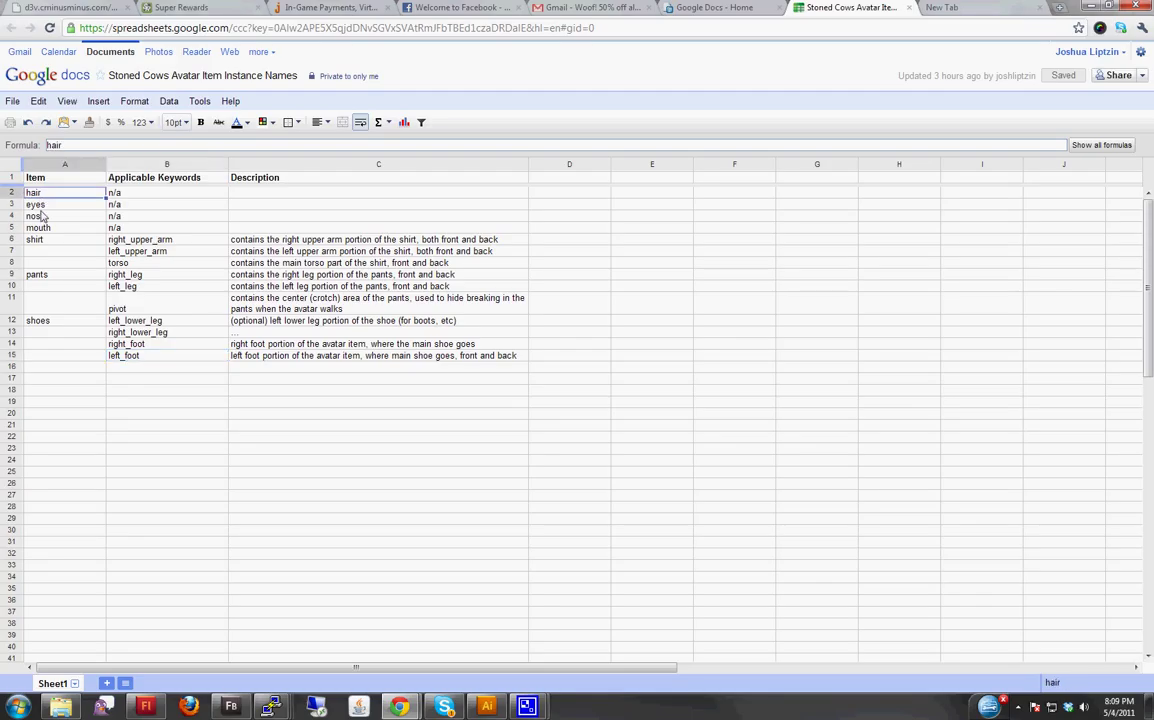
pyautogui.click(113, 196)
pyautogui.click(78, 205)
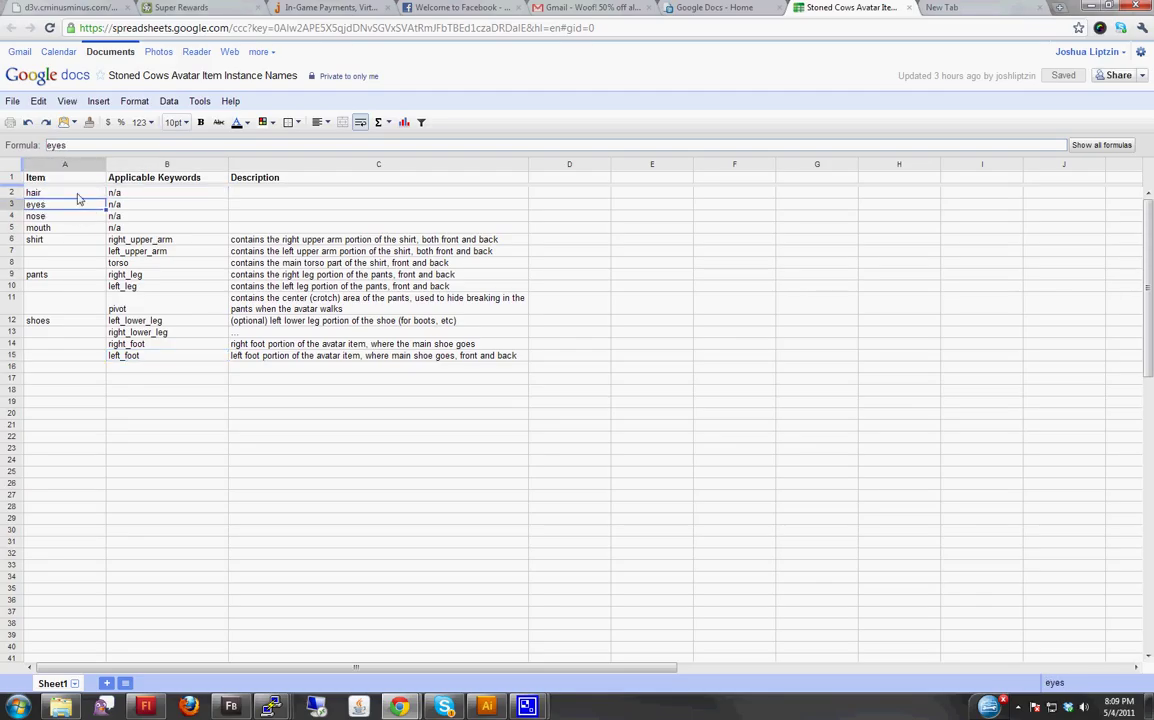
pyautogui.click(73, 218)
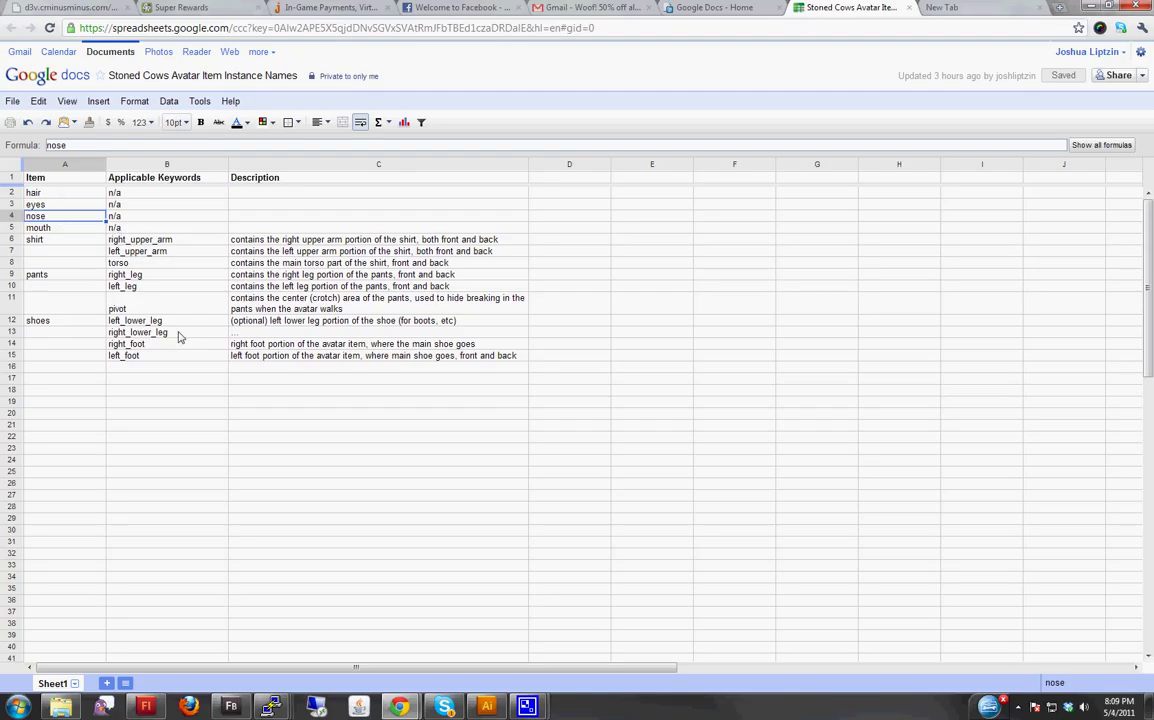
# Drag the two dark blue template leg clips aside and delete them from the Avatar Item
pyautogui.click(147, 707)
pyautogui.click(415, 236)
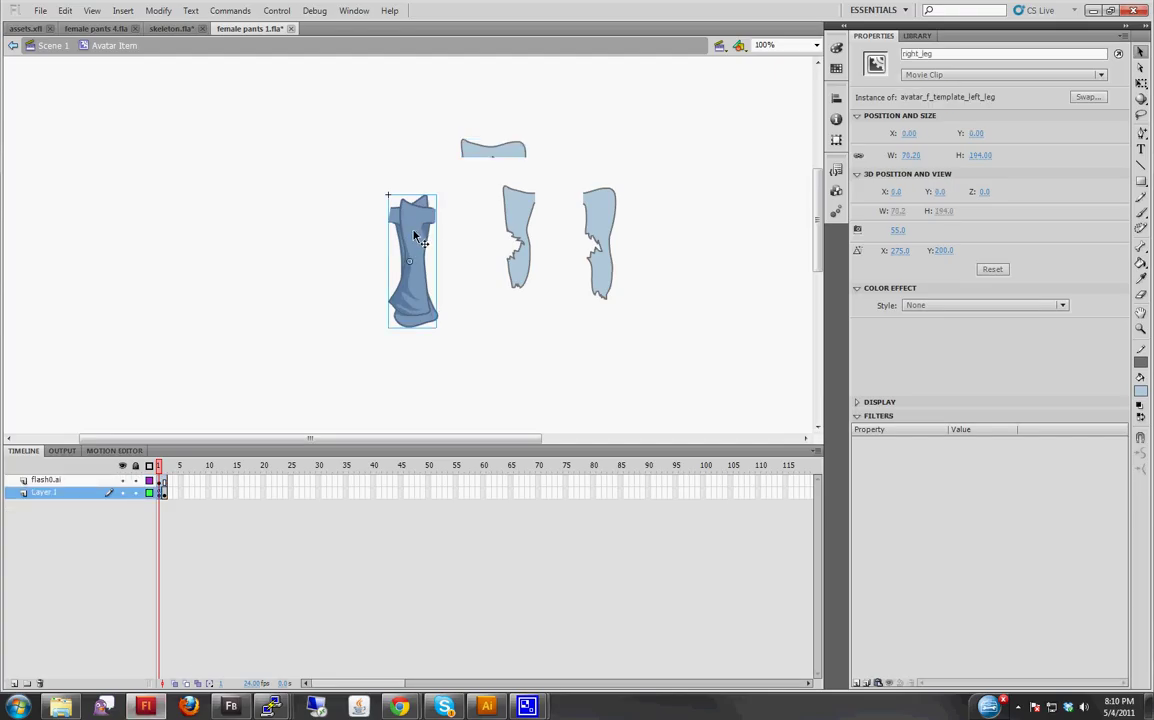
pyautogui.moveTo(413, 246); pyautogui.dragTo(287, 248)
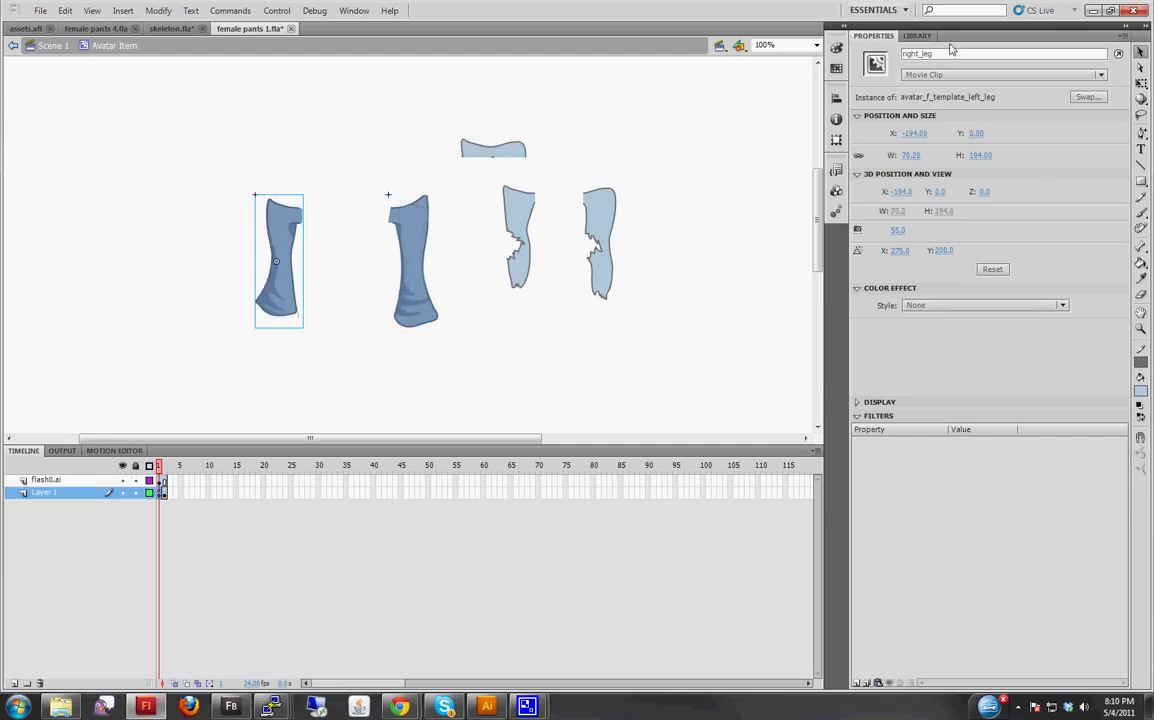
pyautogui.moveTo(420, 240); pyautogui.dragTo(354, 227)
pyautogui.click(285, 240)
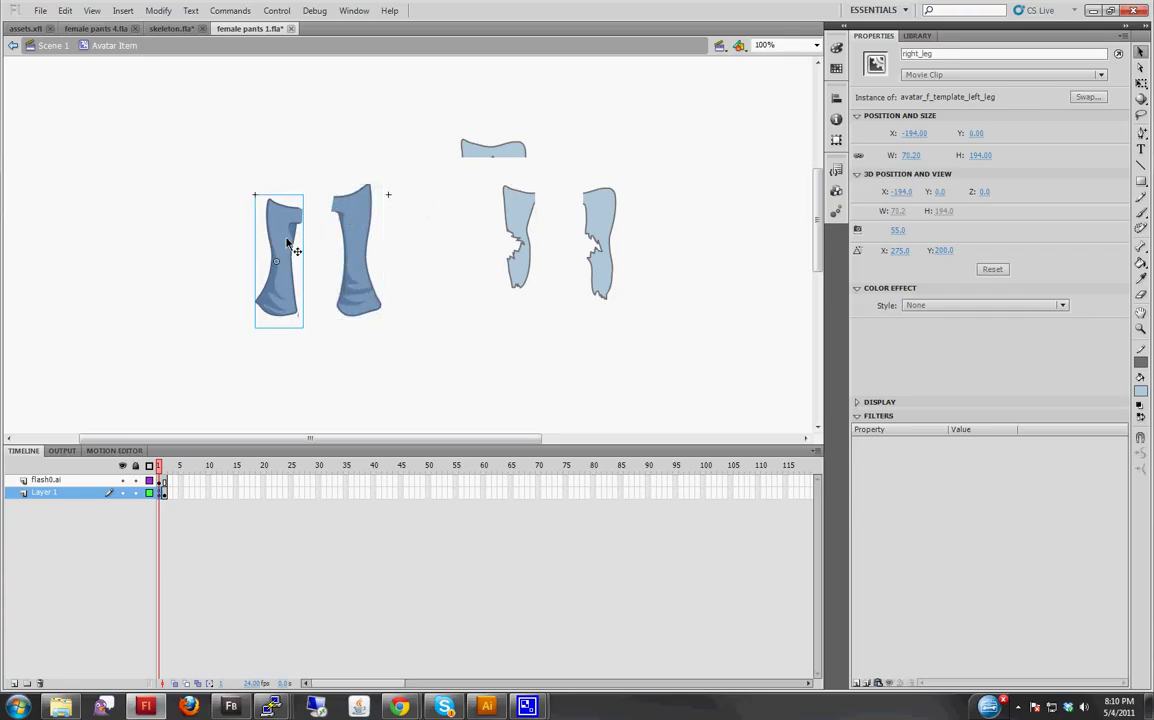
pyautogui.moveTo(287, 240); pyautogui.dragTo(323, 213)
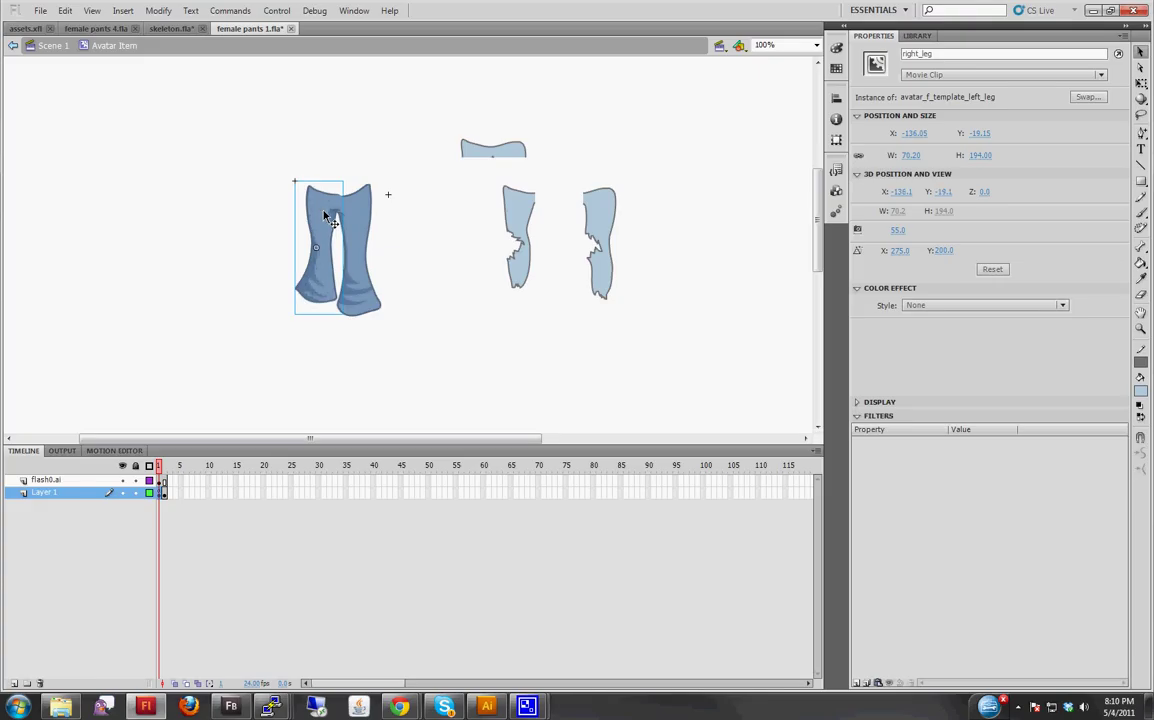
pyautogui.click(385, 188)
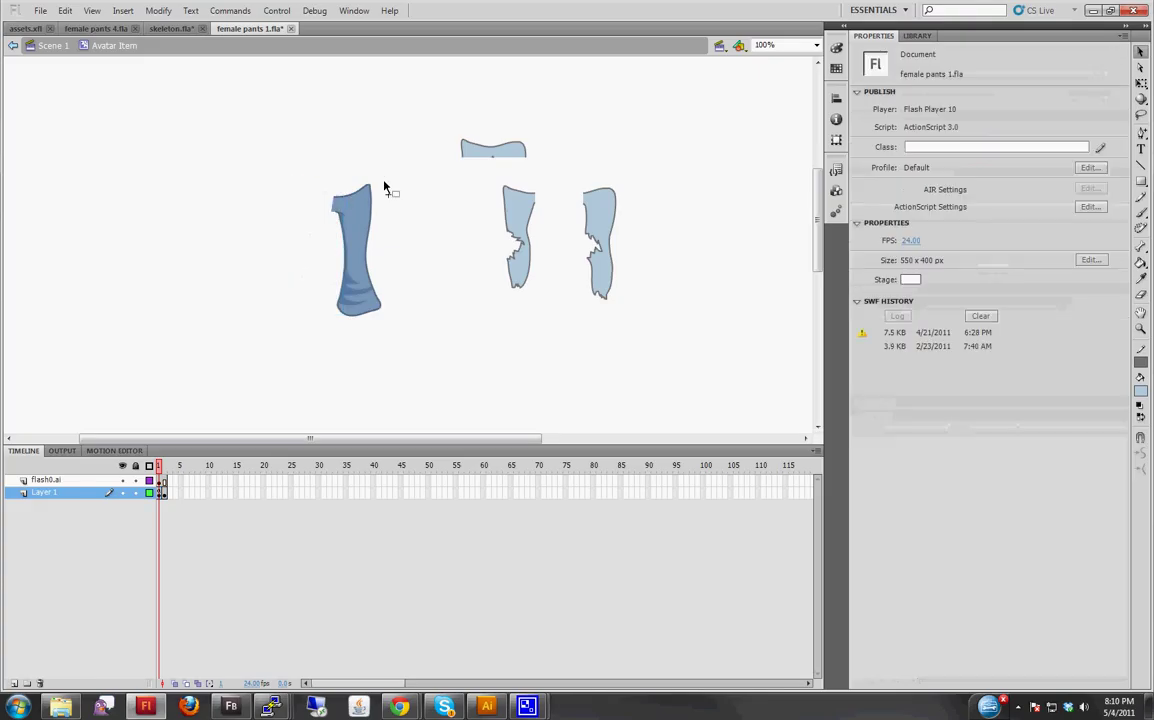
pyautogui.click(362, 224)
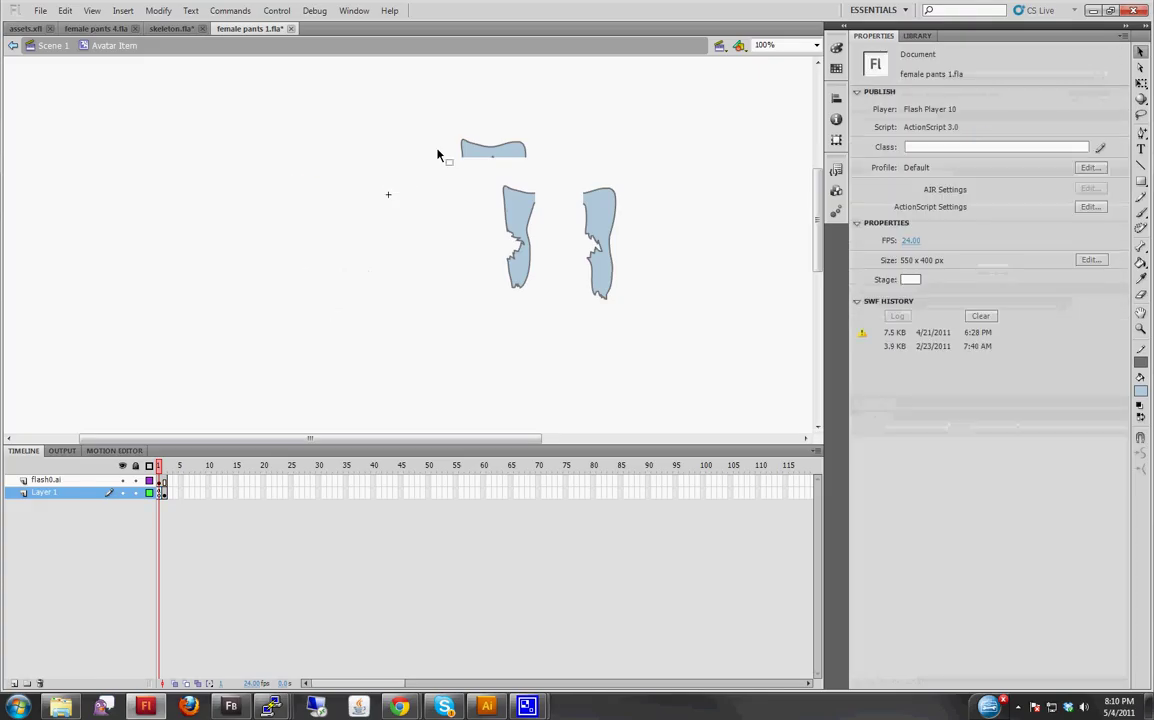
pyautogui.click(503, 149)
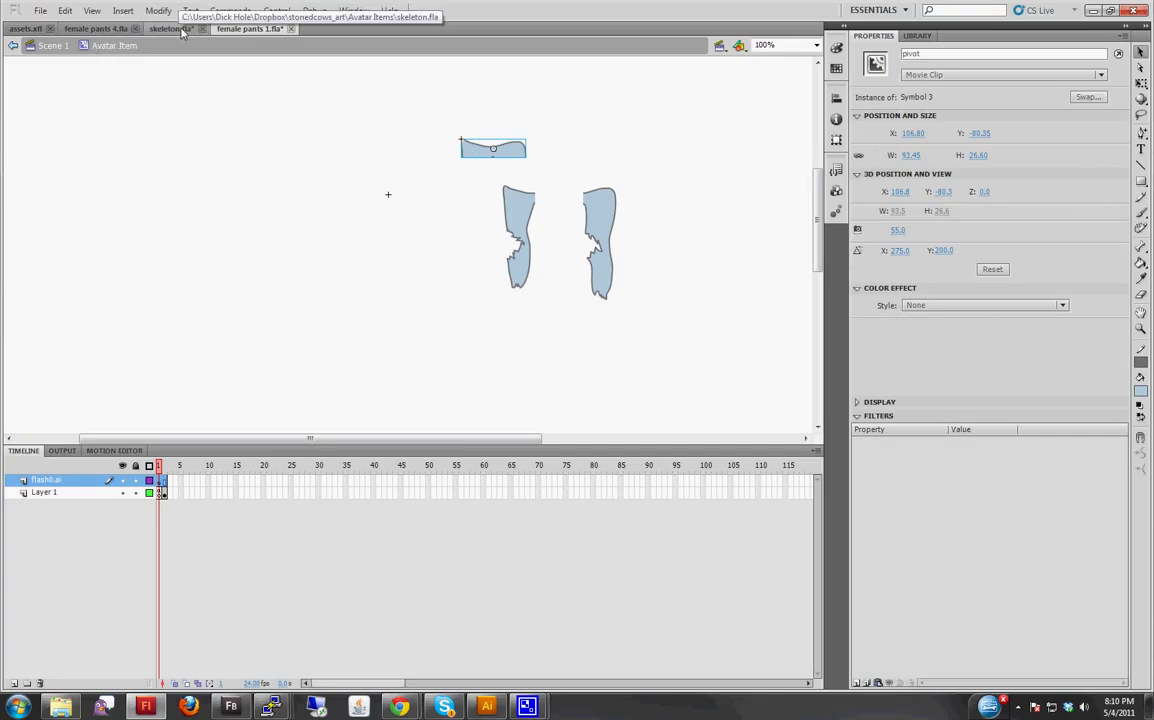
# Move the waistband over the legs and slide left_leg beside the right leg
pyautogui.click(183, 30)
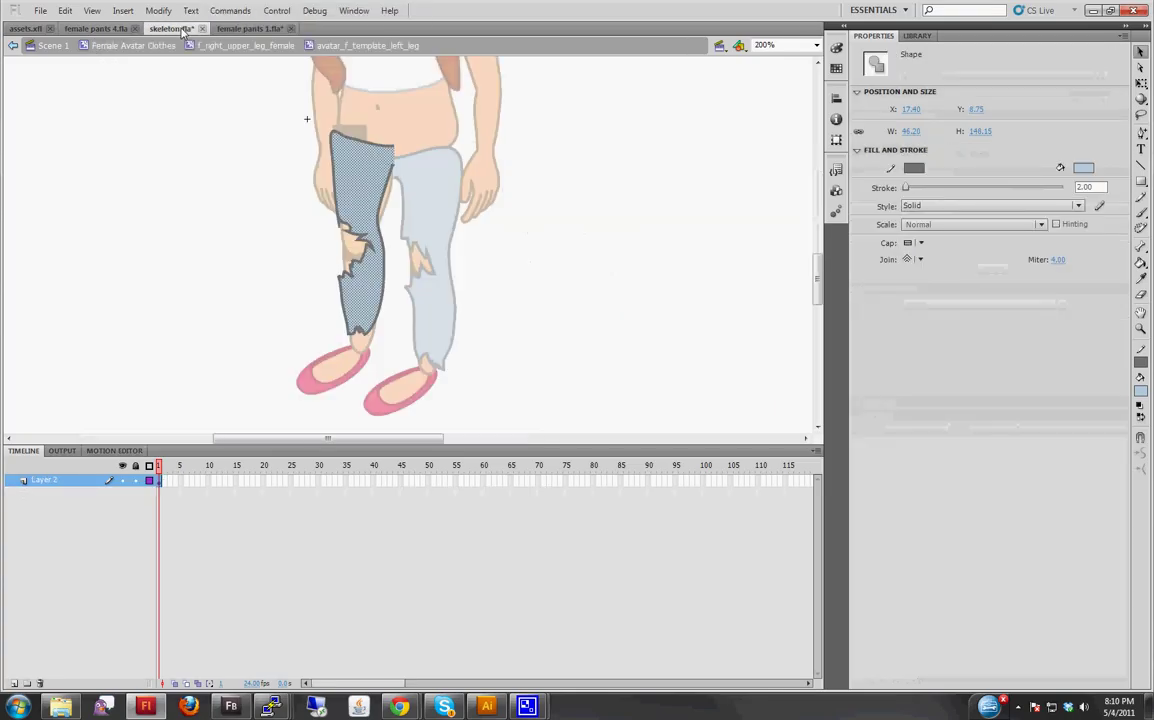
pyautogui.click(240, 30)
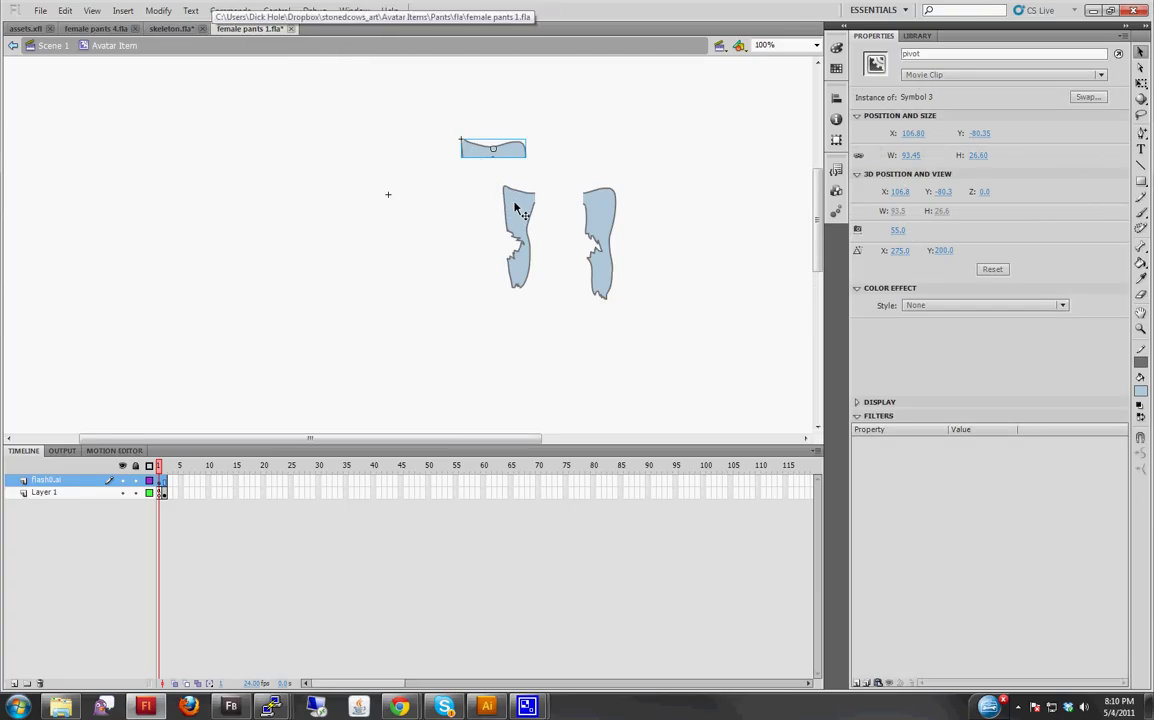
pyautogui.moveTo(472, 152); pyautogui.dragTo(525, 166)
pyautogui.moveTo(587, 206); pyautogui.dragTo(554, 211)
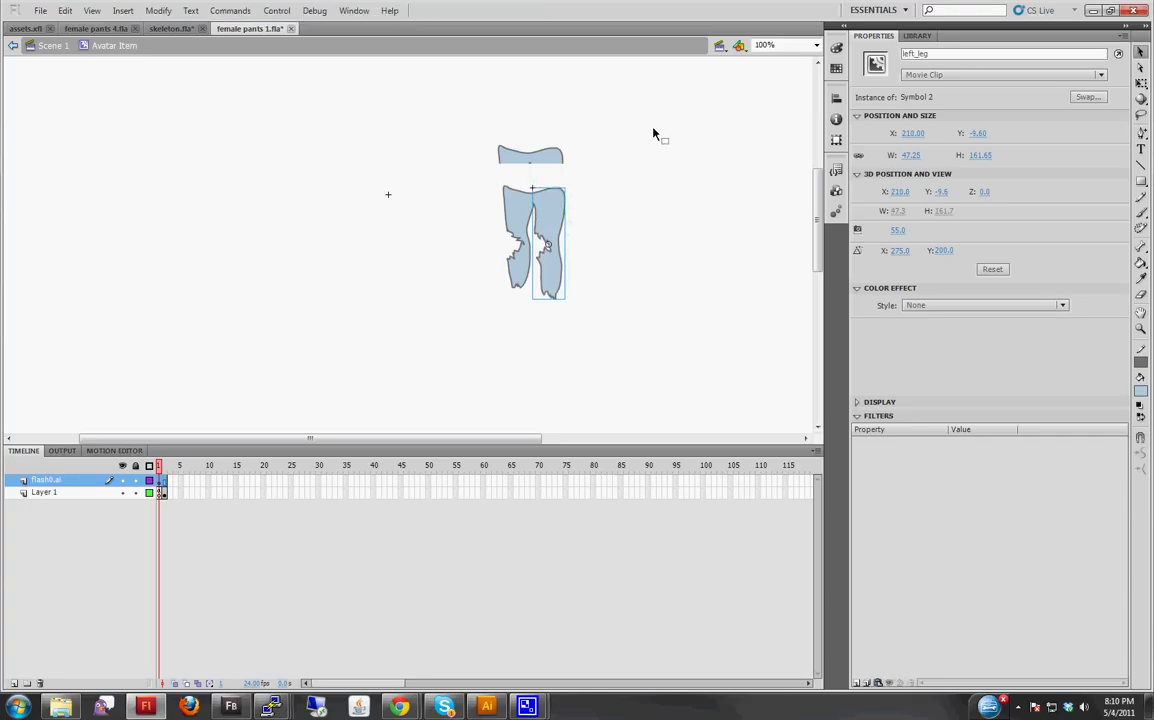
pyautogui.click(603, 204)
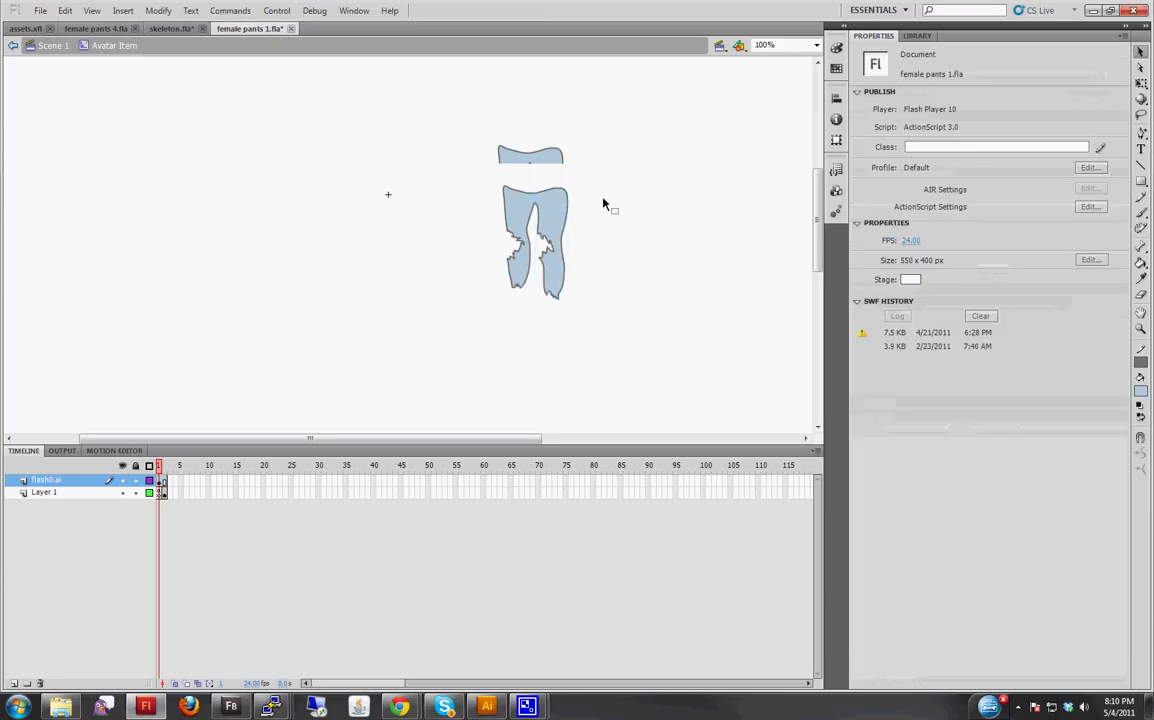
pyautogui.moveTo(505, 180); pyautogui.dragTo(618, 328)
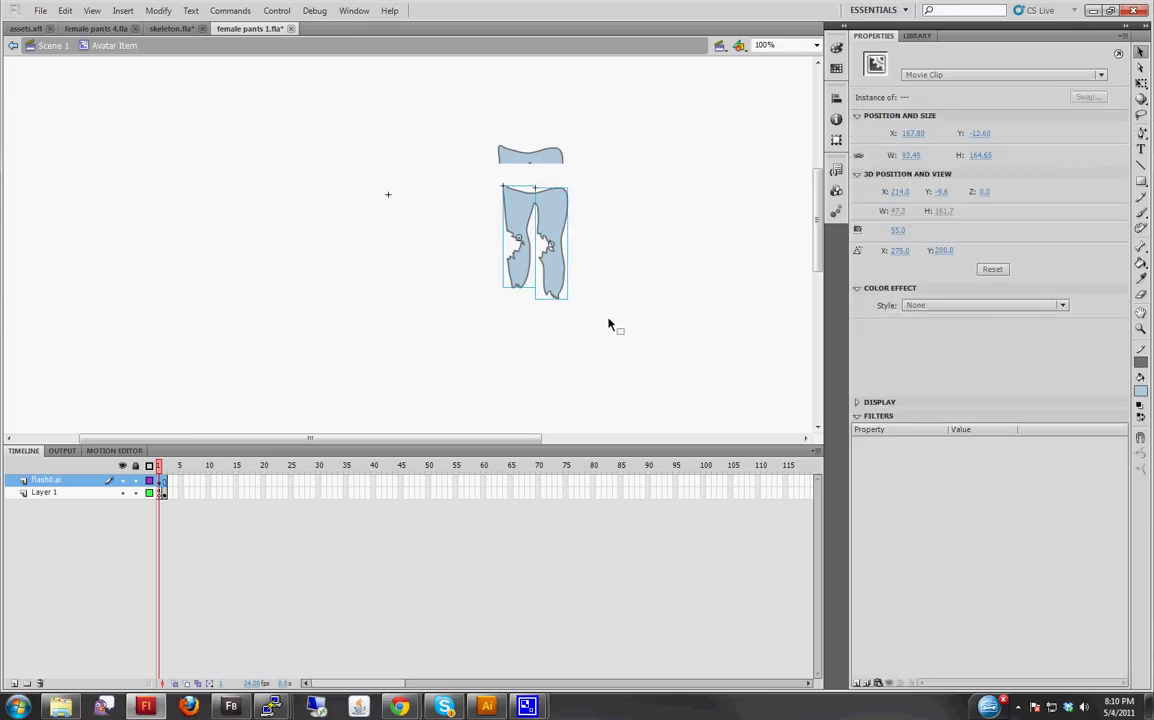
# Open thumbnail_template.fla from stonedcows_art\Avatar Items and paste the pants clip into it
pyautogui.click(40, 11)
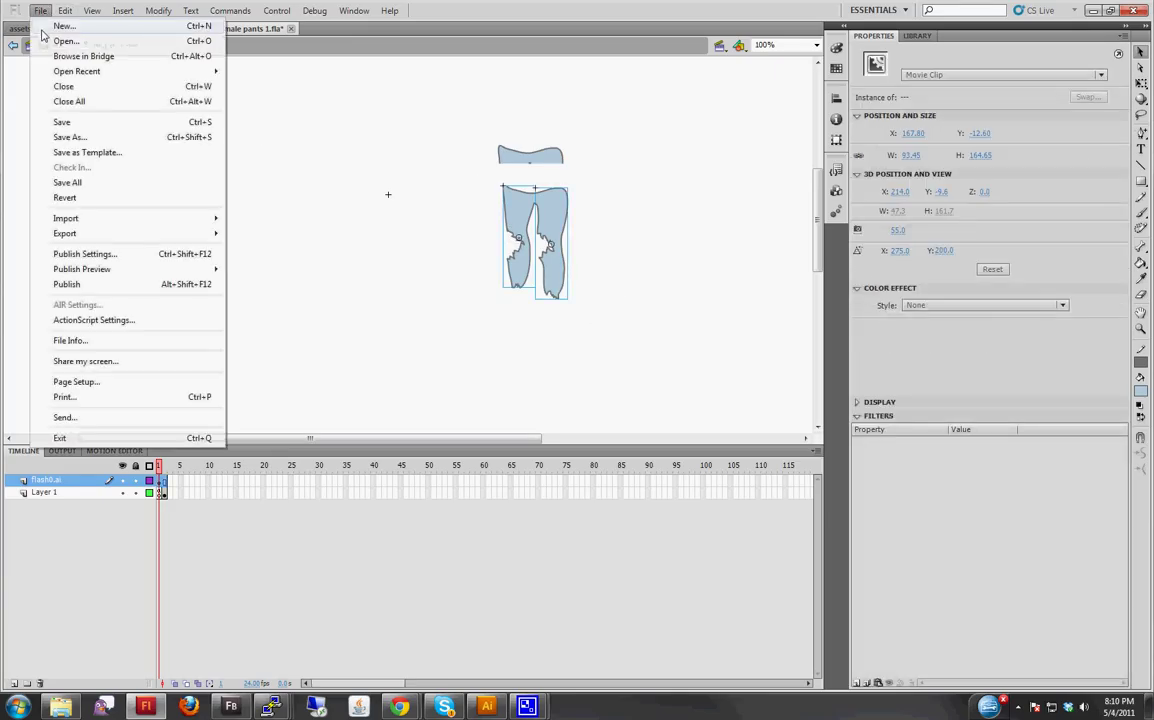
pyautogui.click(46, 40)
pyautogui.click(303, 138)
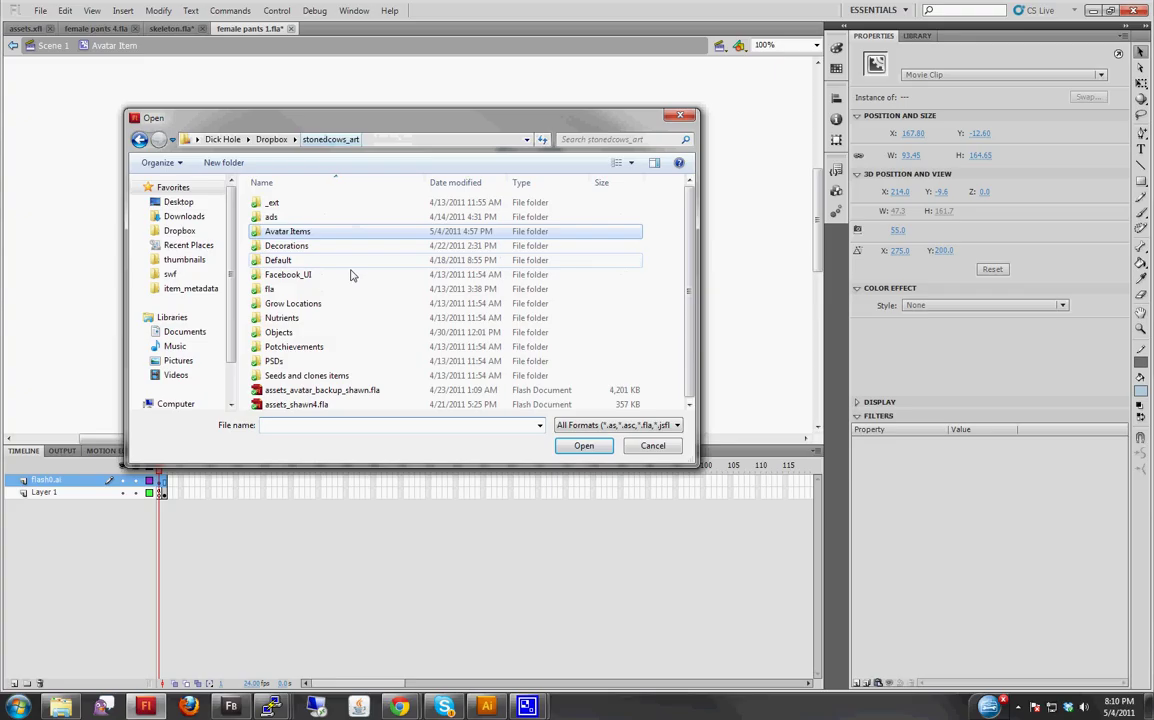
pyautogui.doubleClick(330, 232)
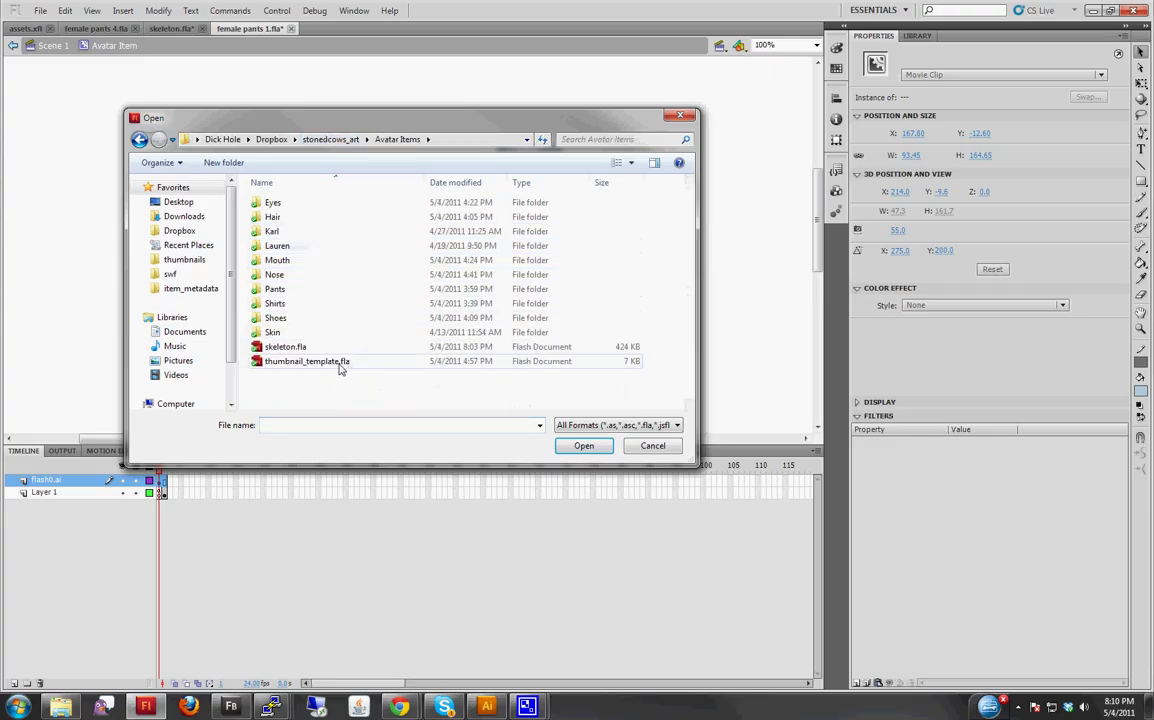
pyautogui.doubleClick(296, 362)
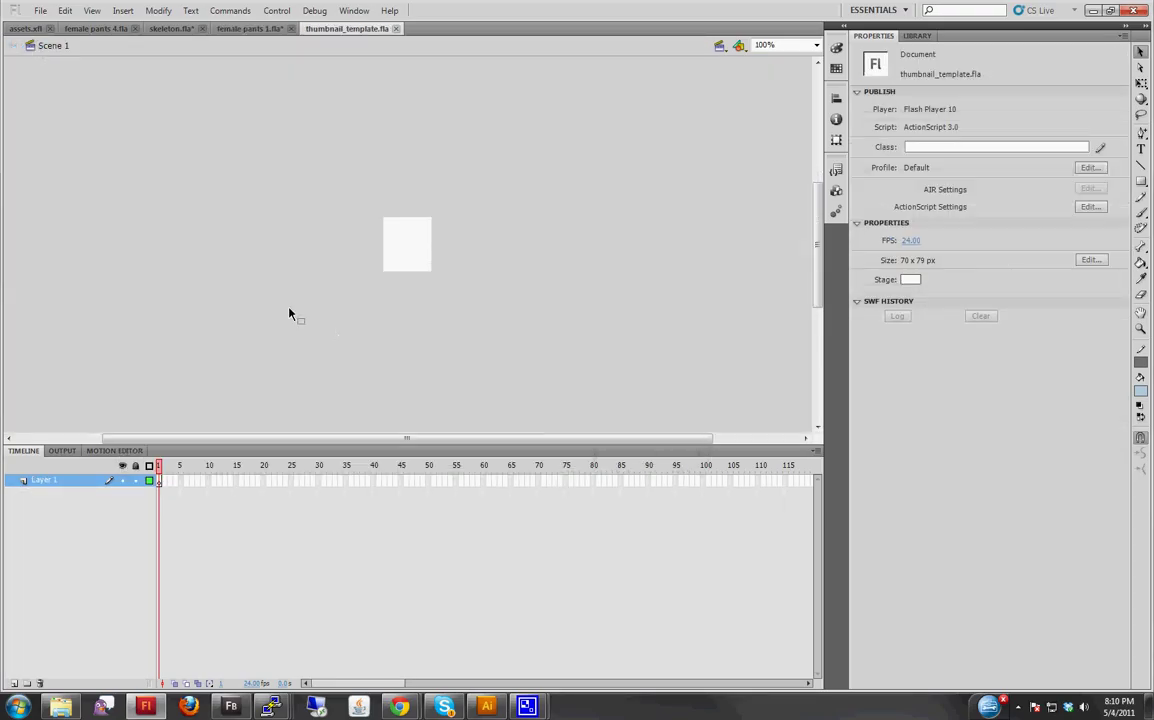
pyautogui.hotkey('ctrl', 'v')
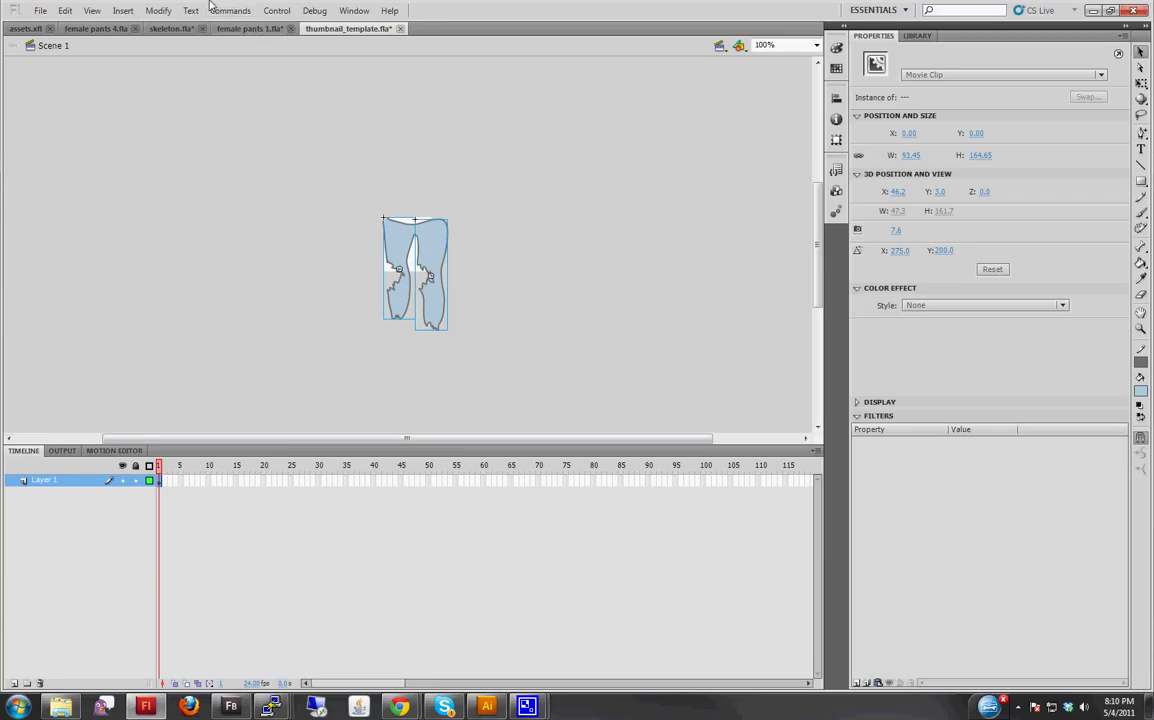
# Free-transform the pants clip down to about 44 x 78 to fit the stage
pyautogui.click(158, 10)
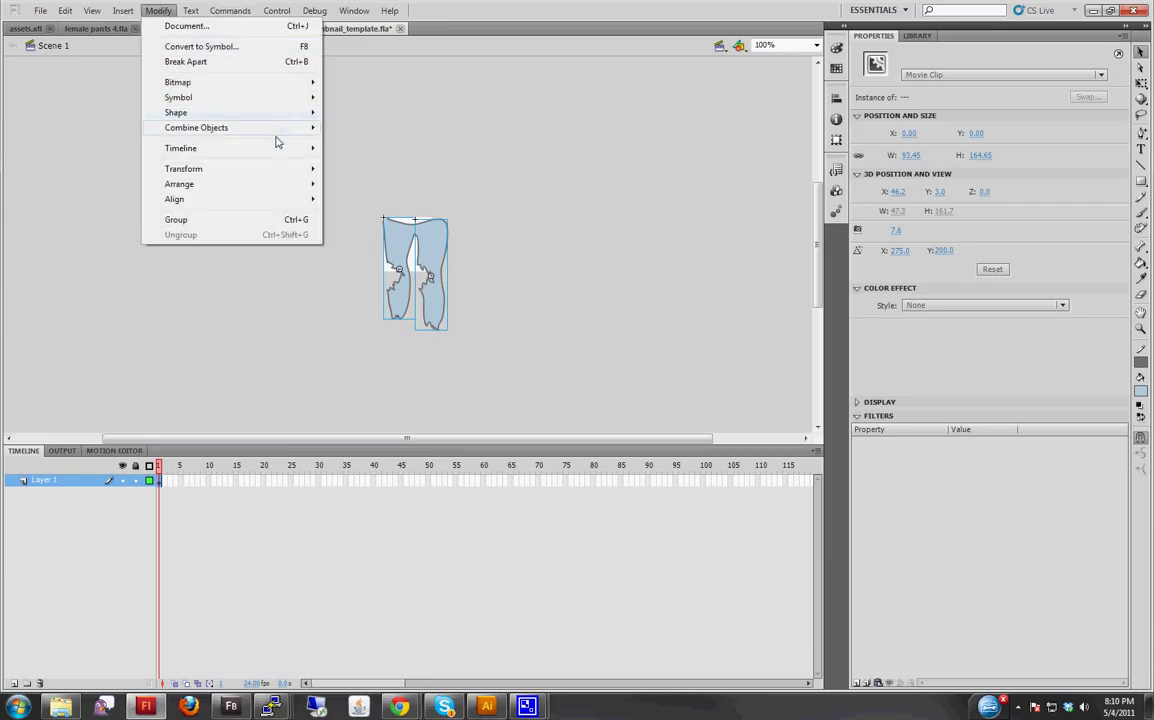
pyautogui.moveTo(265, 170)
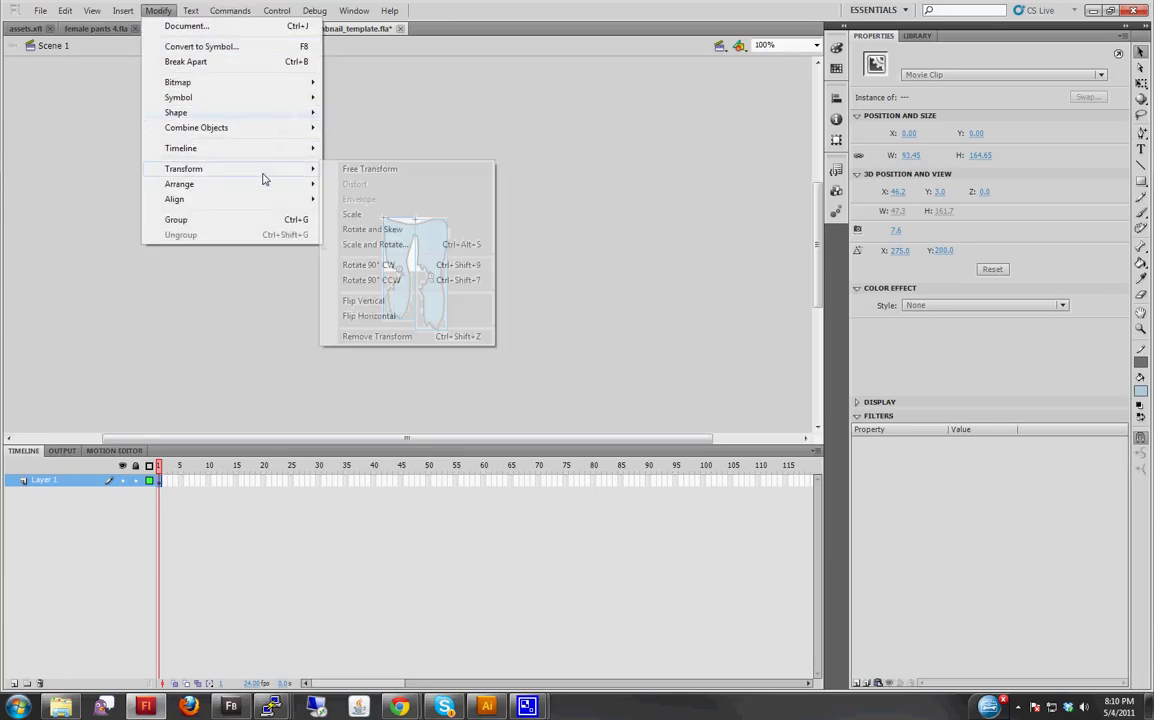
pyautogui.click(380, 170)
pyautogui.moveTo(447, 332); pyautogui.dragTo(413, 237)
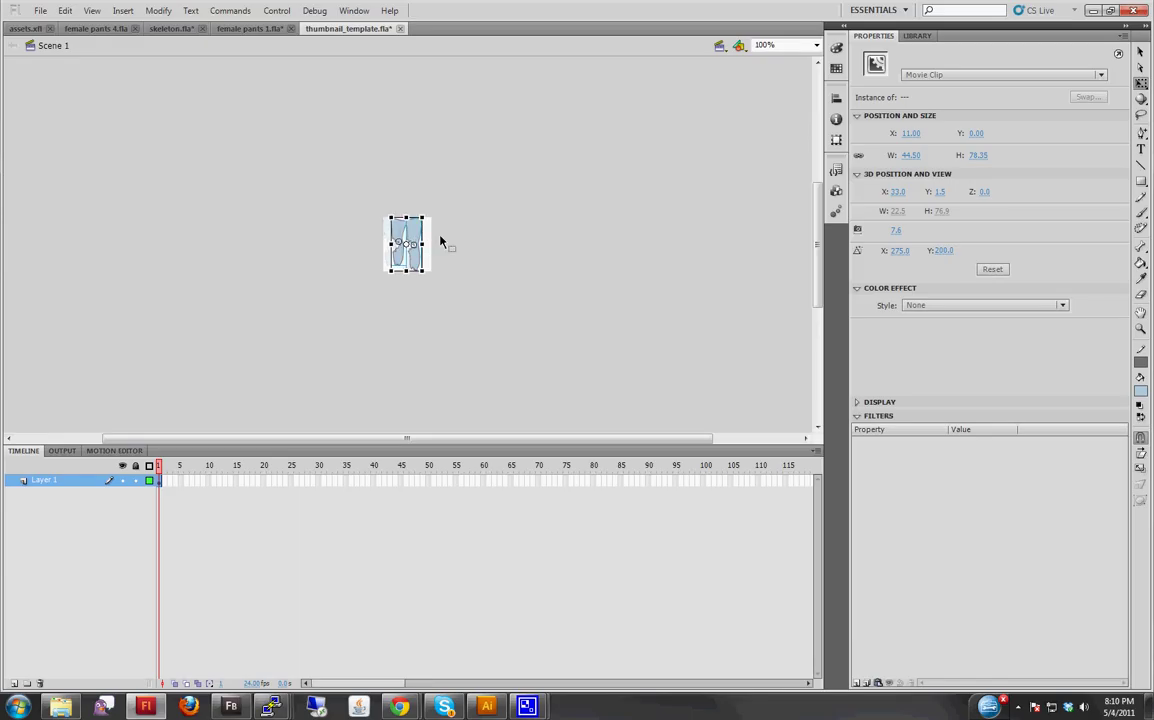
pyautogui.click(533, 242)
# Export the stage as an image to Pants\png, replacing female pants 4.png
pyautogui.click(40, 12)
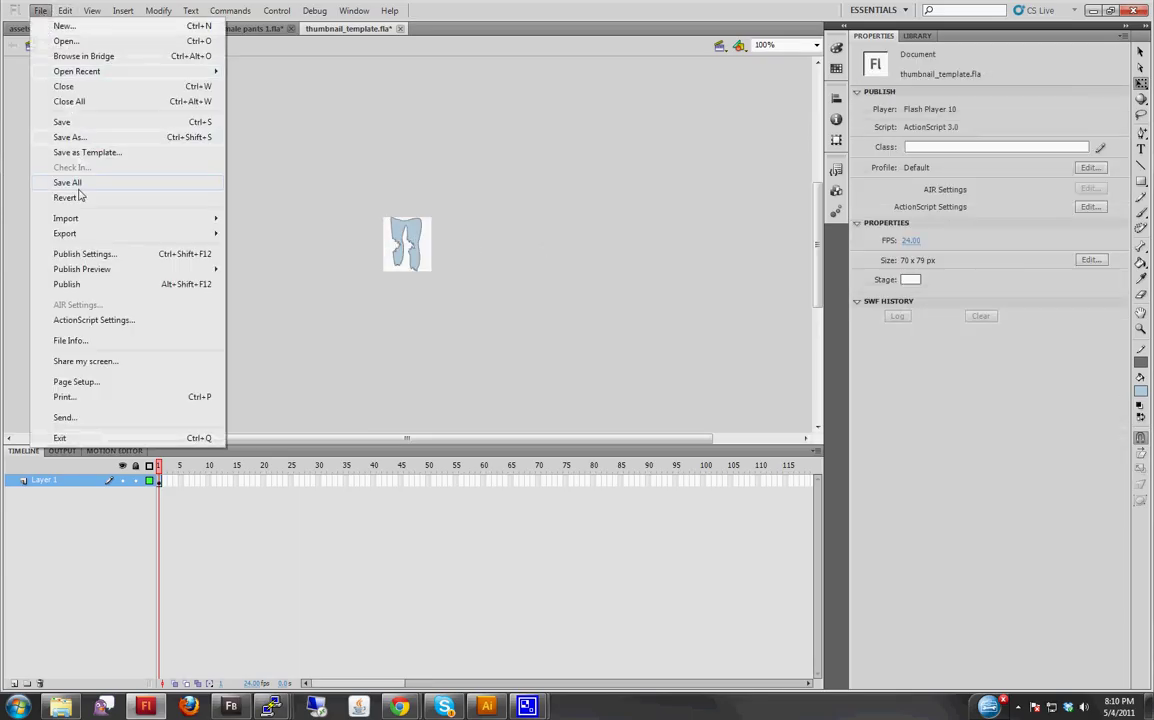
pyautogui.moveTo(85, 234)
pyautogui.click(261, 236)
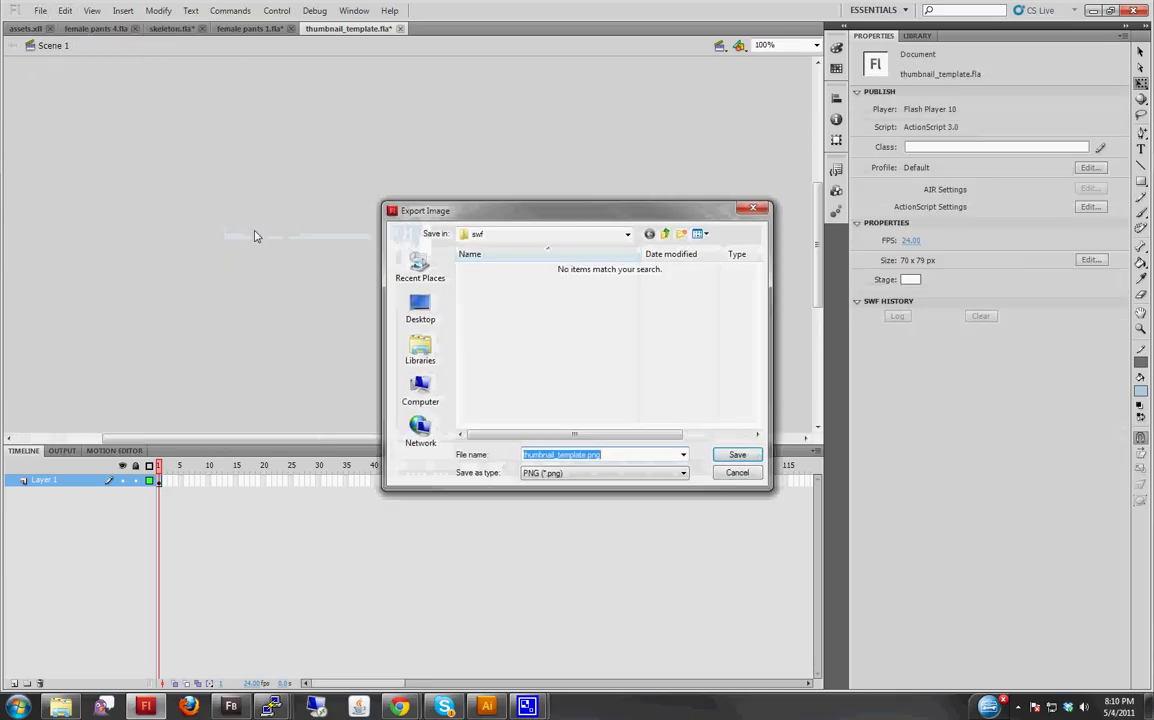
pyautogui.click(627, 233)
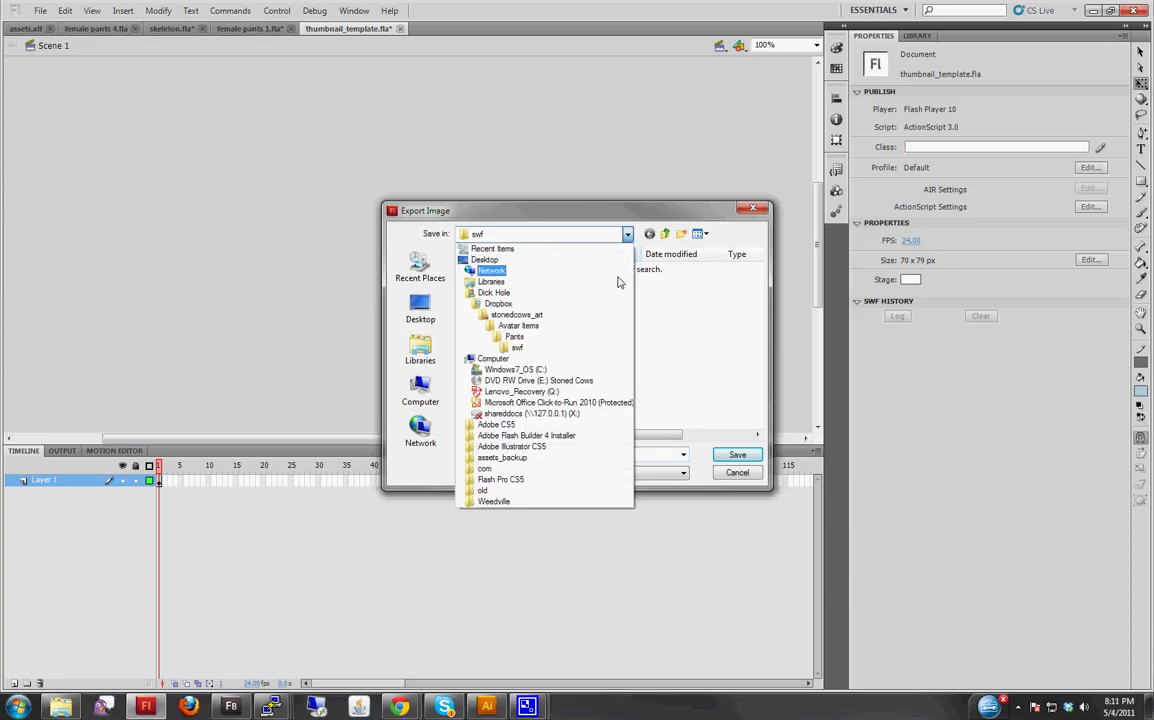
pyautogui.click(605, 338)
pyautogui.doubleClick(472, 293)
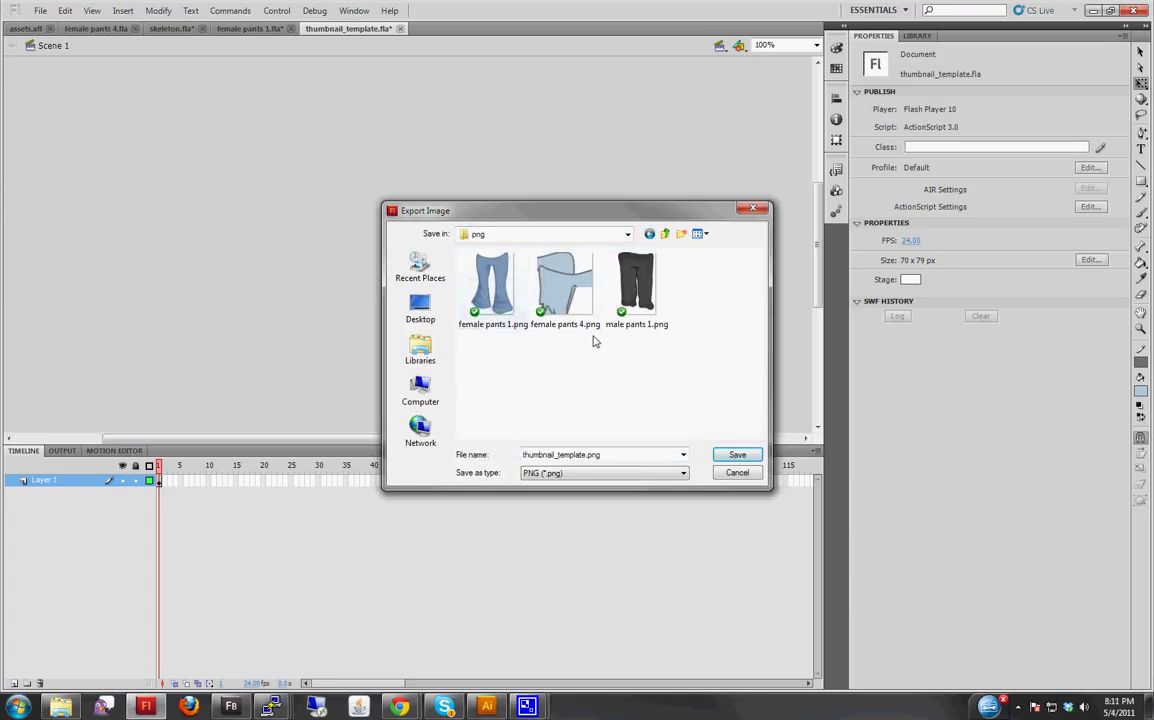
pyautogui.doubleClick(540, 305)
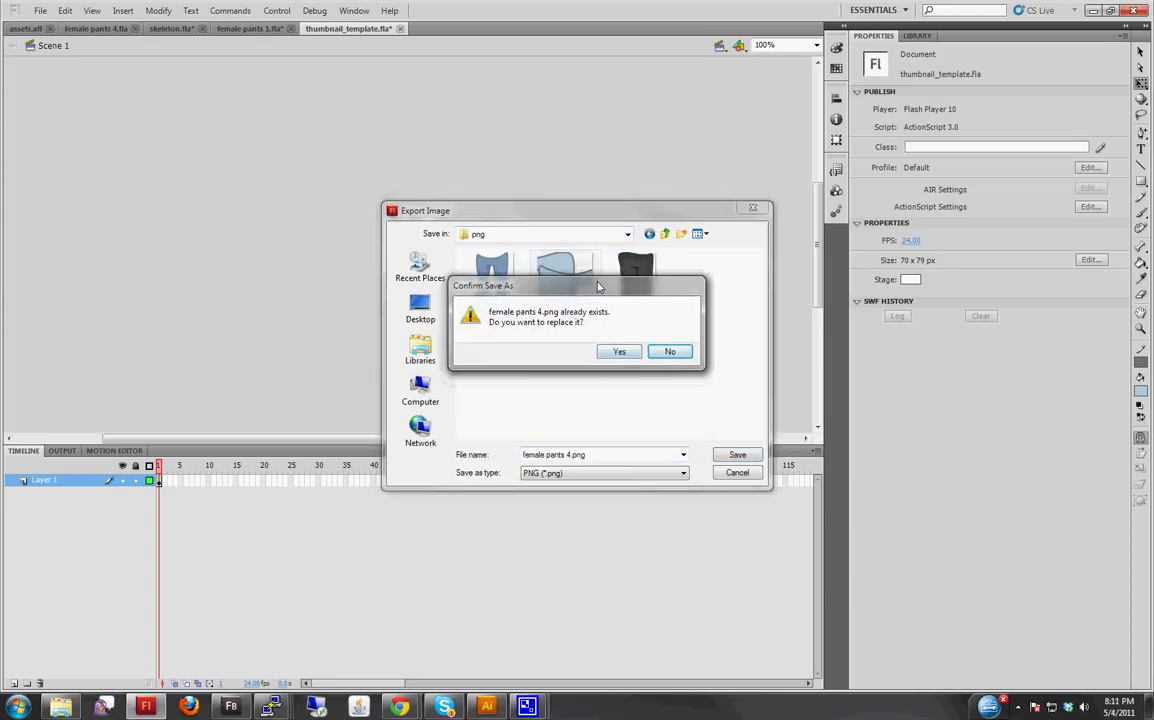
pyautogui.click(618, 357)
pyautogui.moveTo(625, 378); pyautogui.dragTo(628, 298)
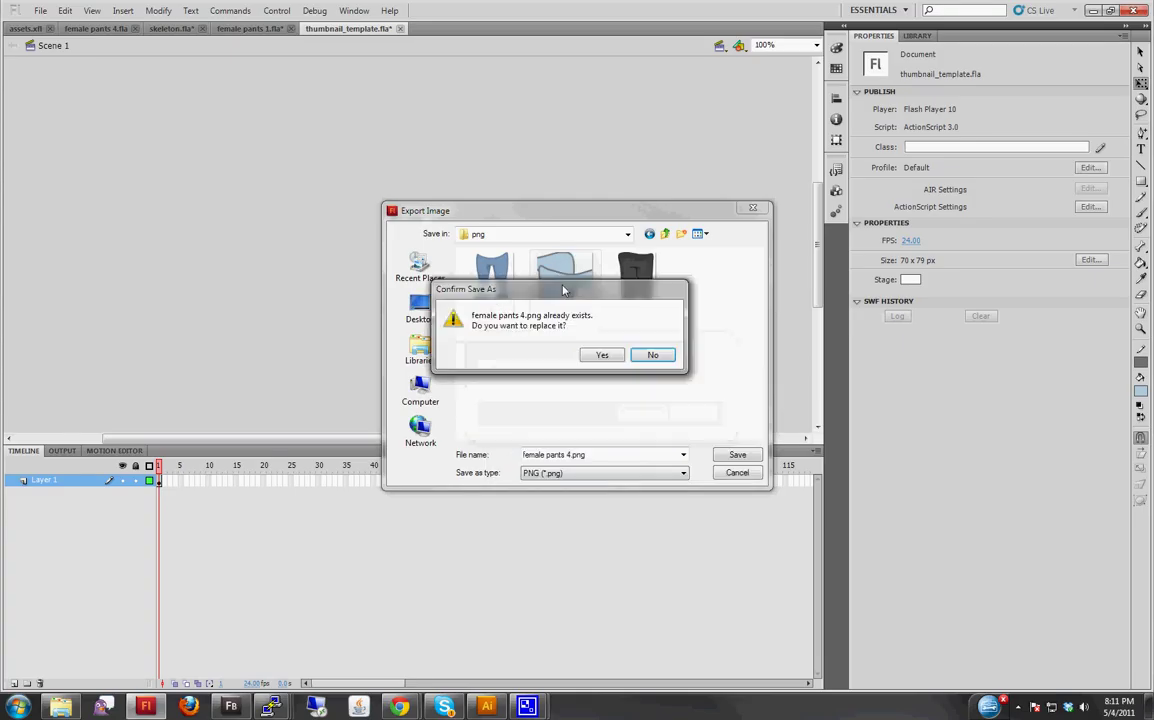
pyautogui.click(599, 355)
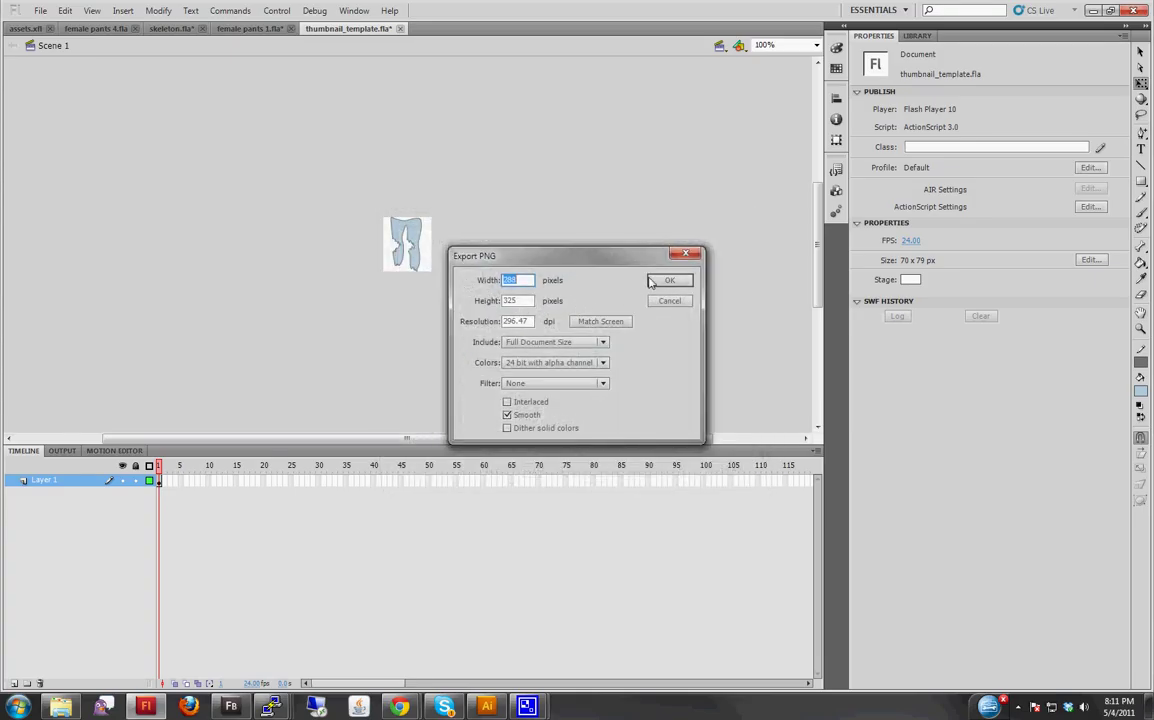
# Keep Full Document Size in the PNG export settings and confirm
pyautogui.click(599, 342)
pyautogui.click(545, 373)
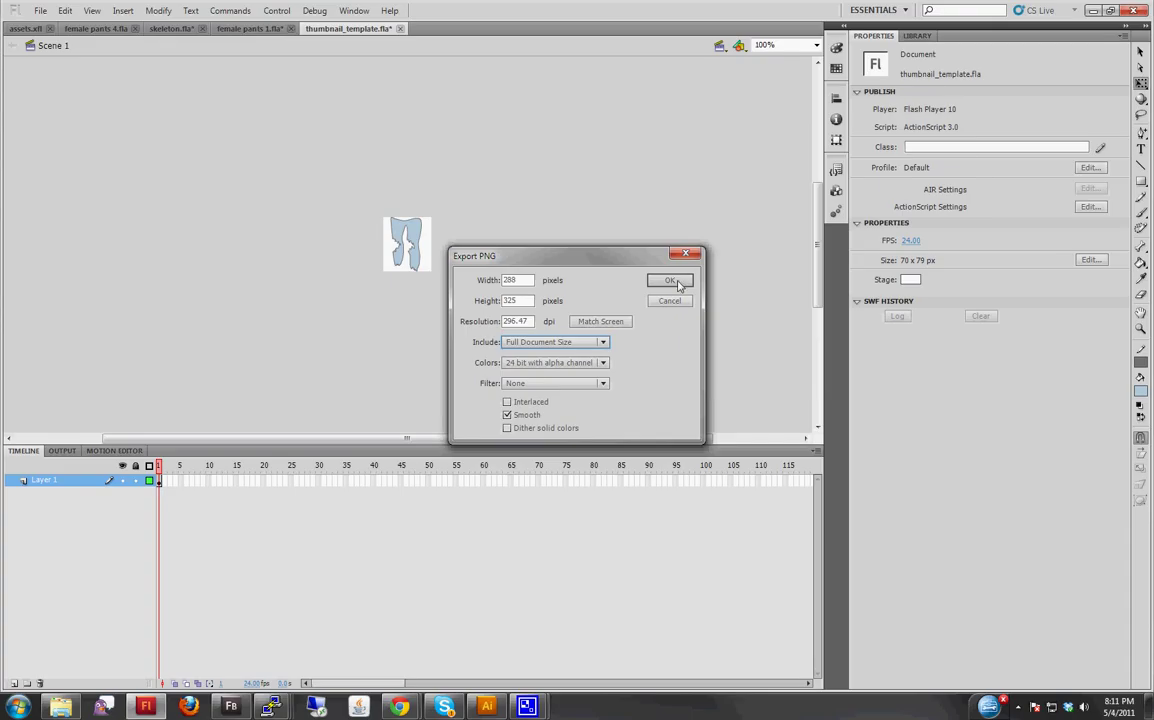
pyautogui.click(677, 285)
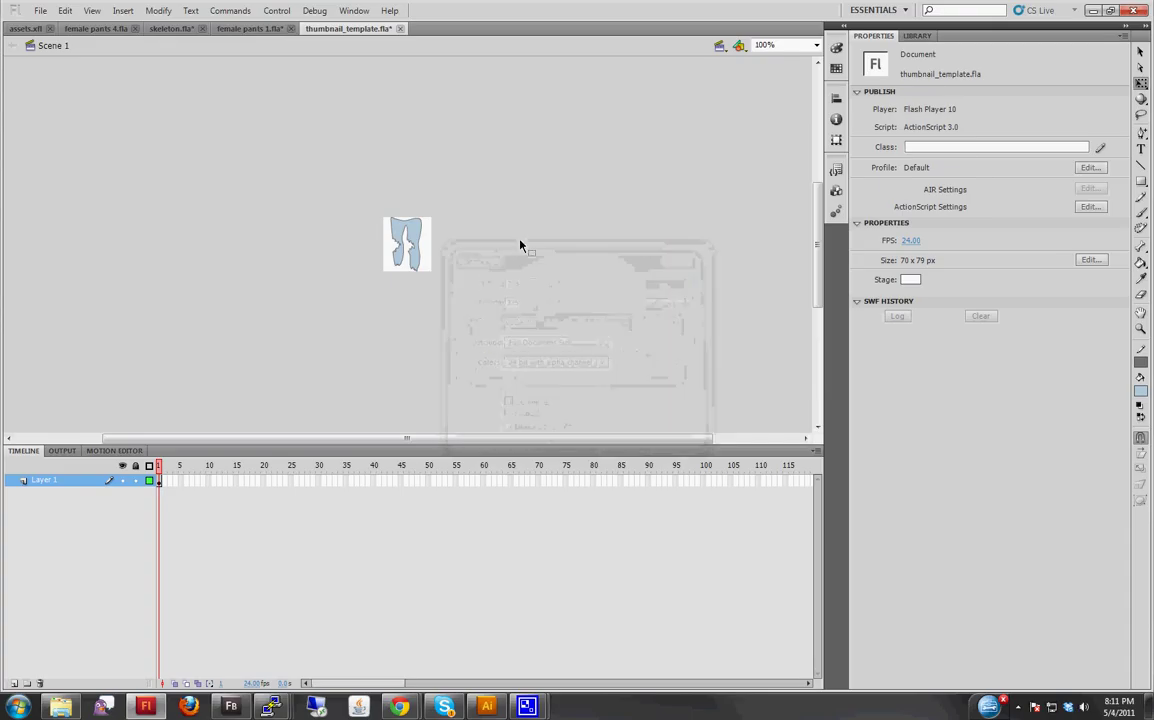
# Inspect the right upper leg shape inside skeleton.fla's Female Avatar Clothes symbol for comparison
pyautogui.click(233, 33)
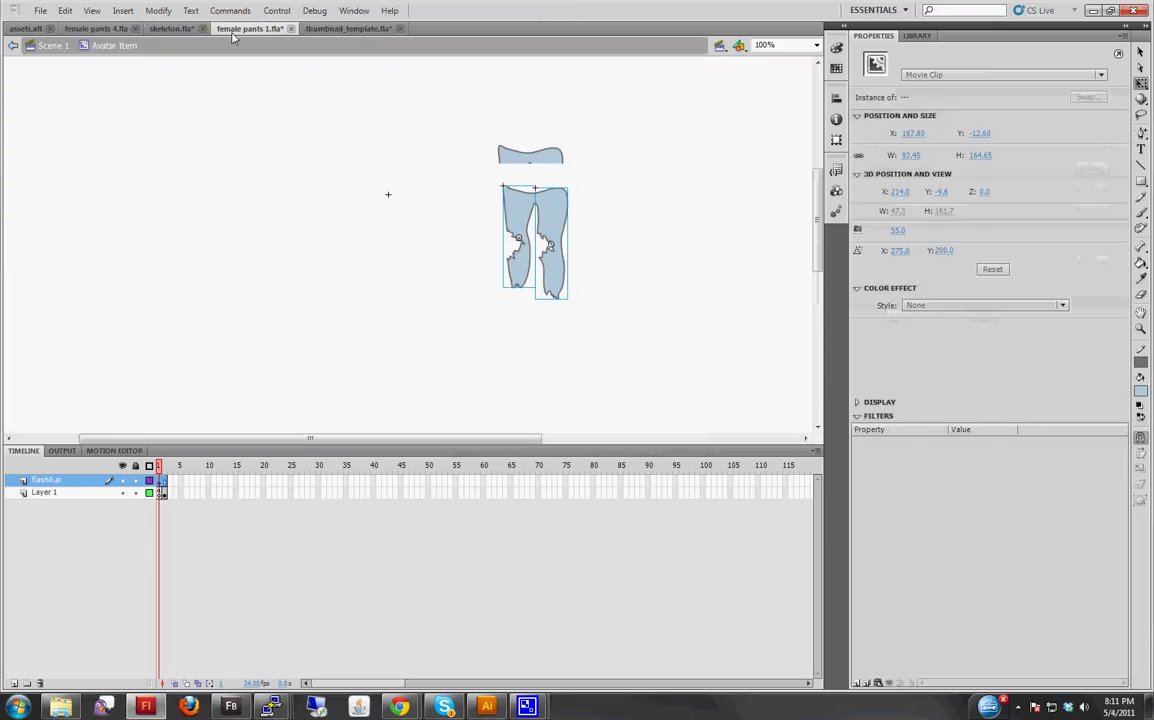
pyautogui.click(390, 175)
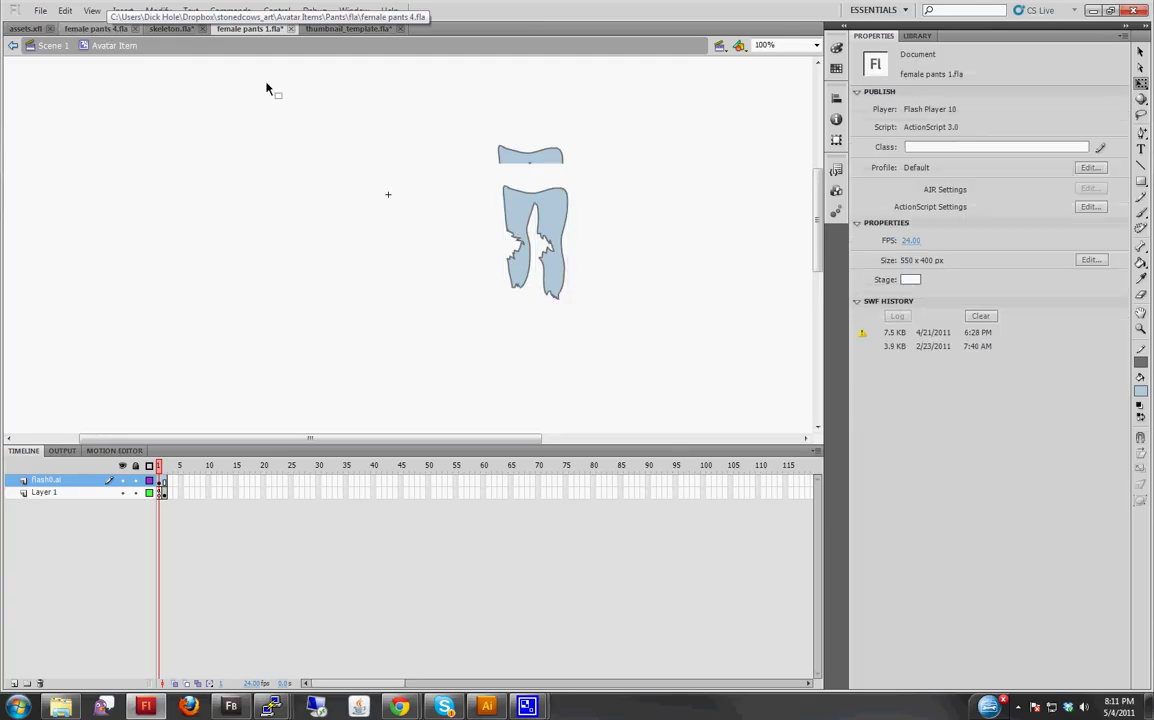
pyautogui.doubleClick(505, 168)
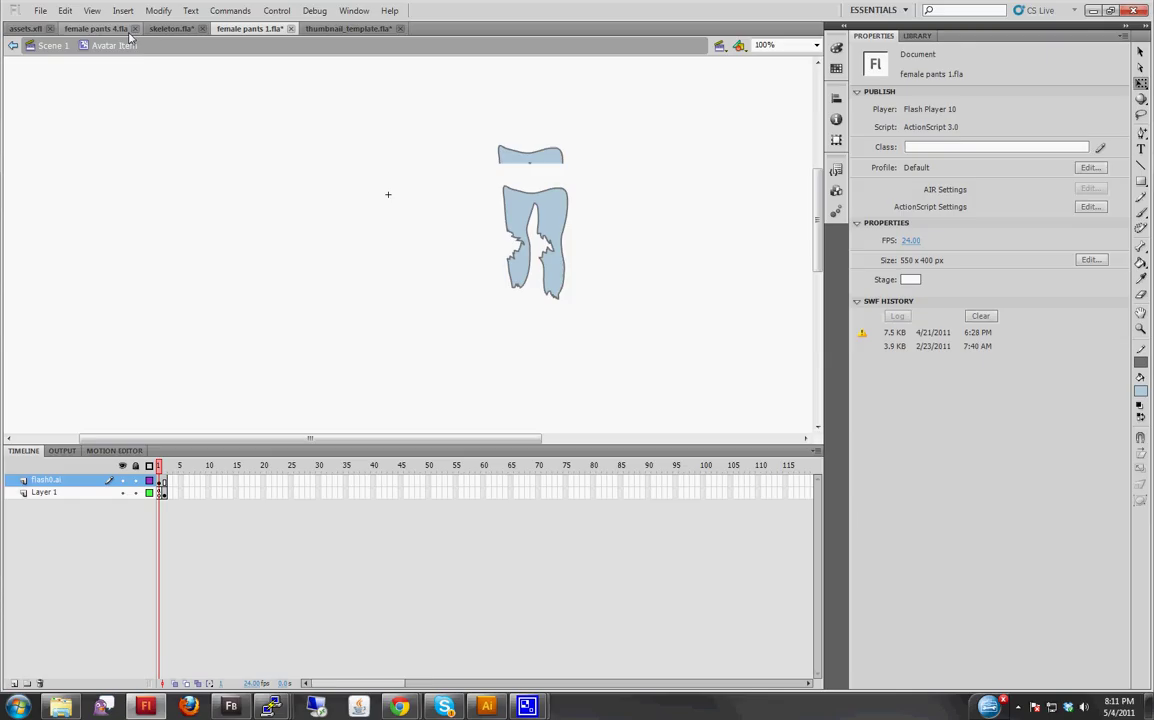
pyautogui.click(175, 31)
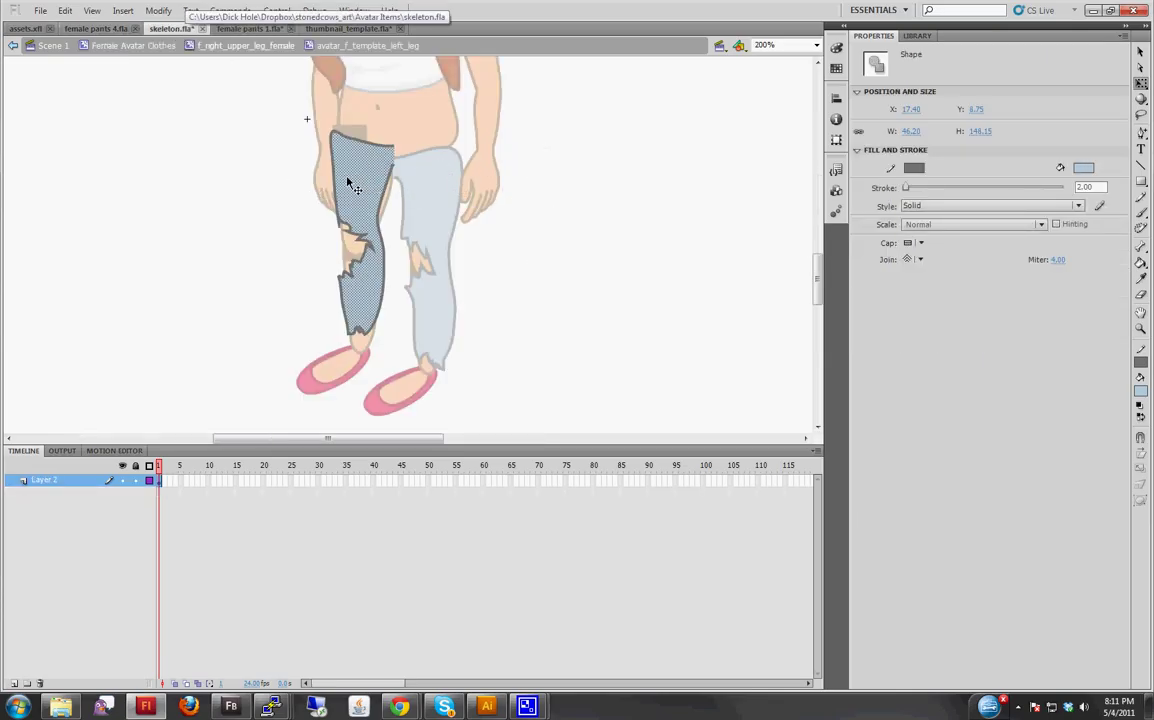
pyautogui.click(258, 47)
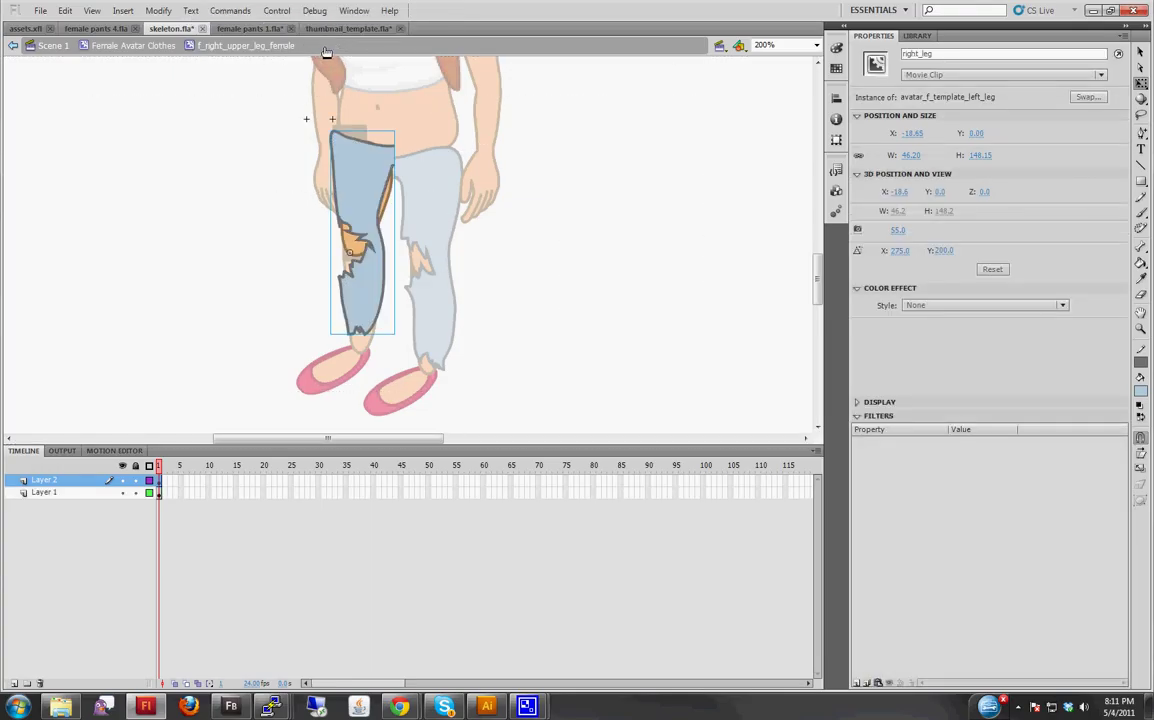
pyautogui.hotkey('ctrl', 'e')
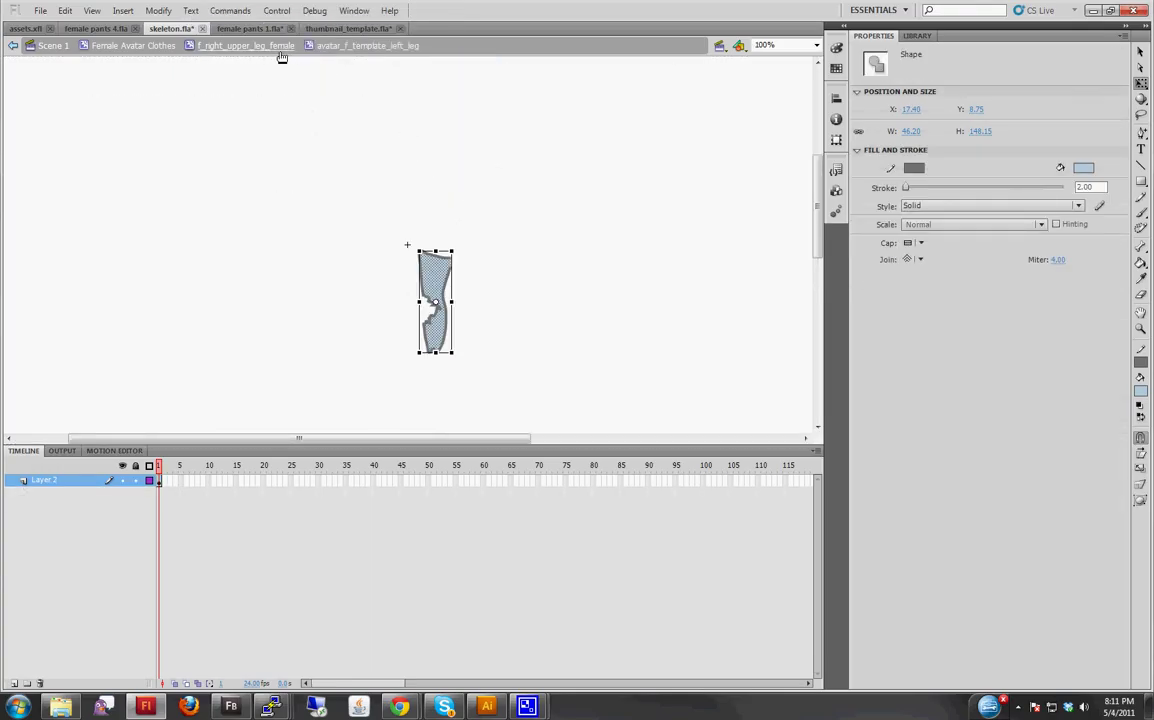
pyautogui.click(281, 46)
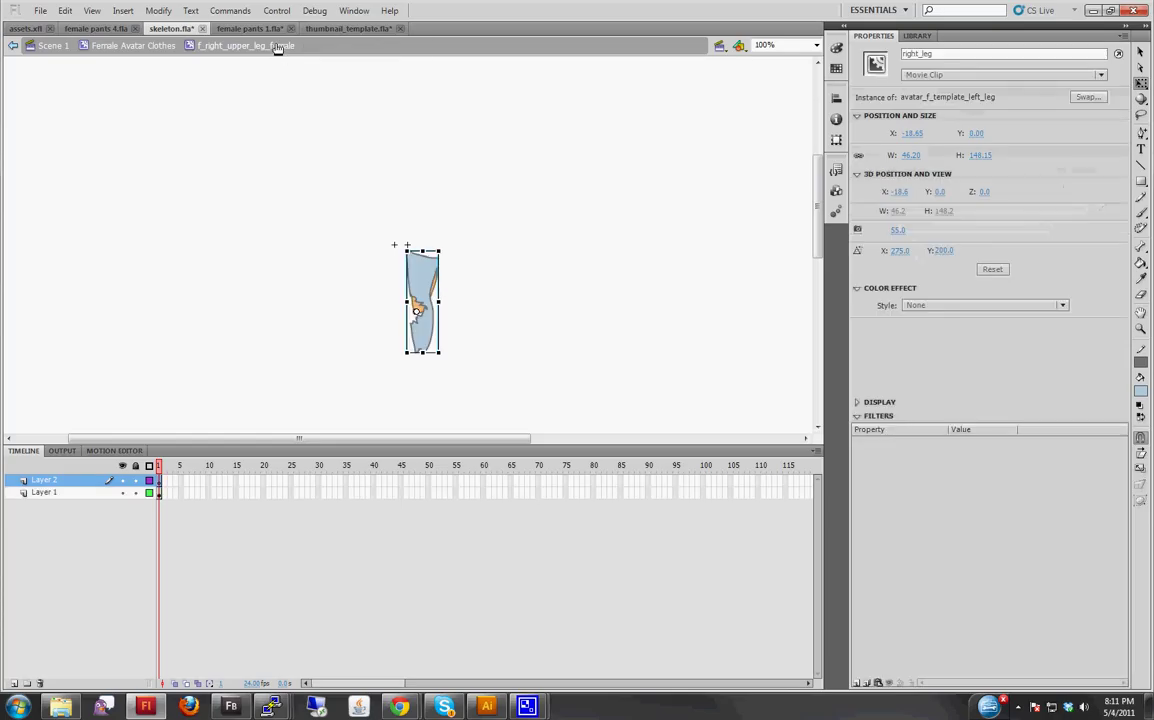
pyautogui.click(150, 47)
pyautogui.scroll(-5, 453, 180)
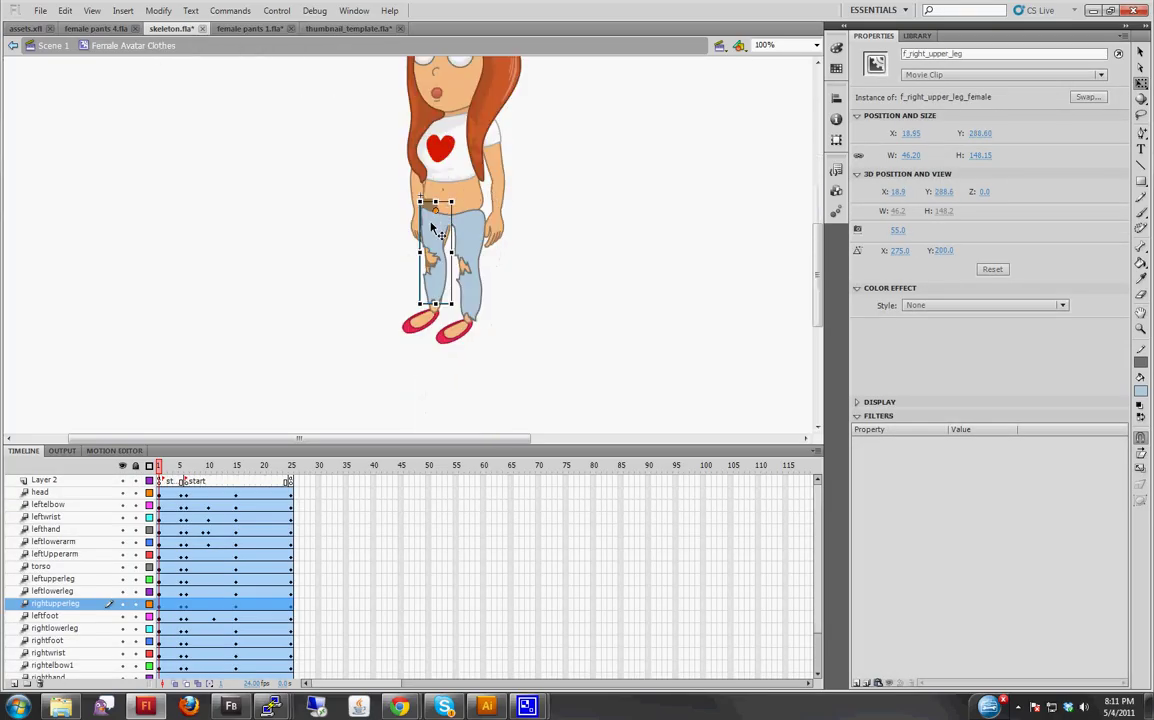
pyautogui.click(525, 165)
pyautogui.doubleClick(440, 240)
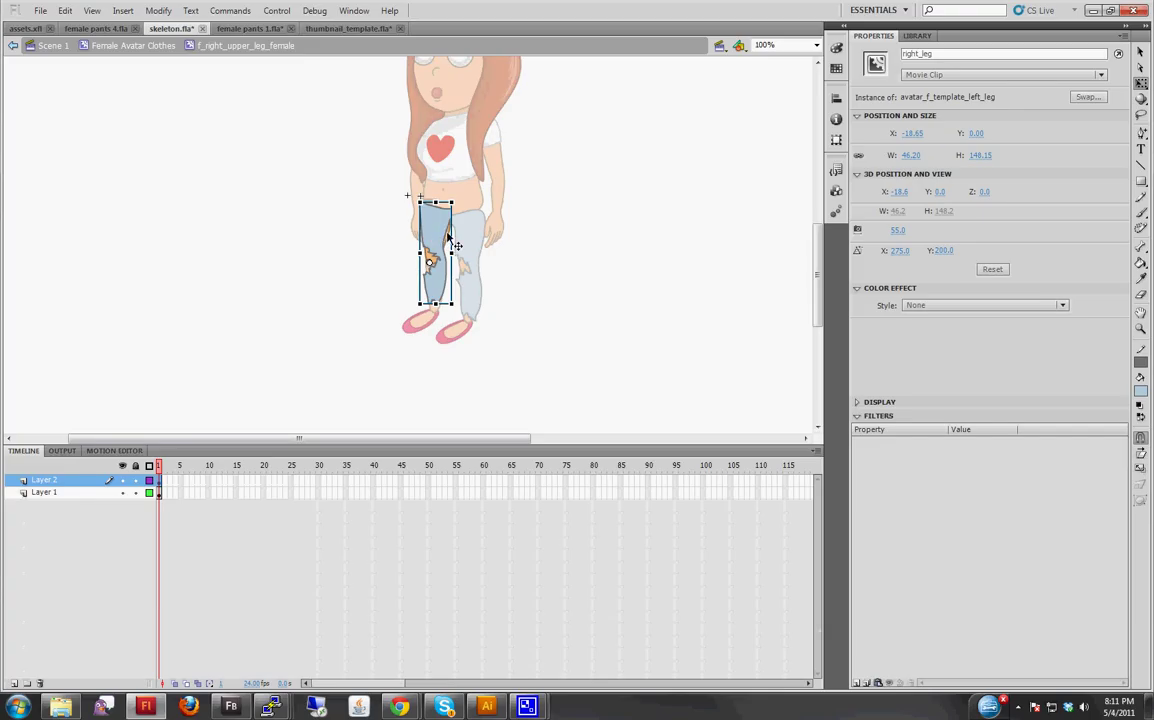
pyautogui.hotkey('ctrl', '=')
pyautogui.hotkey('ctrl', '=')
pyautogui.doubleClick(420, 160)
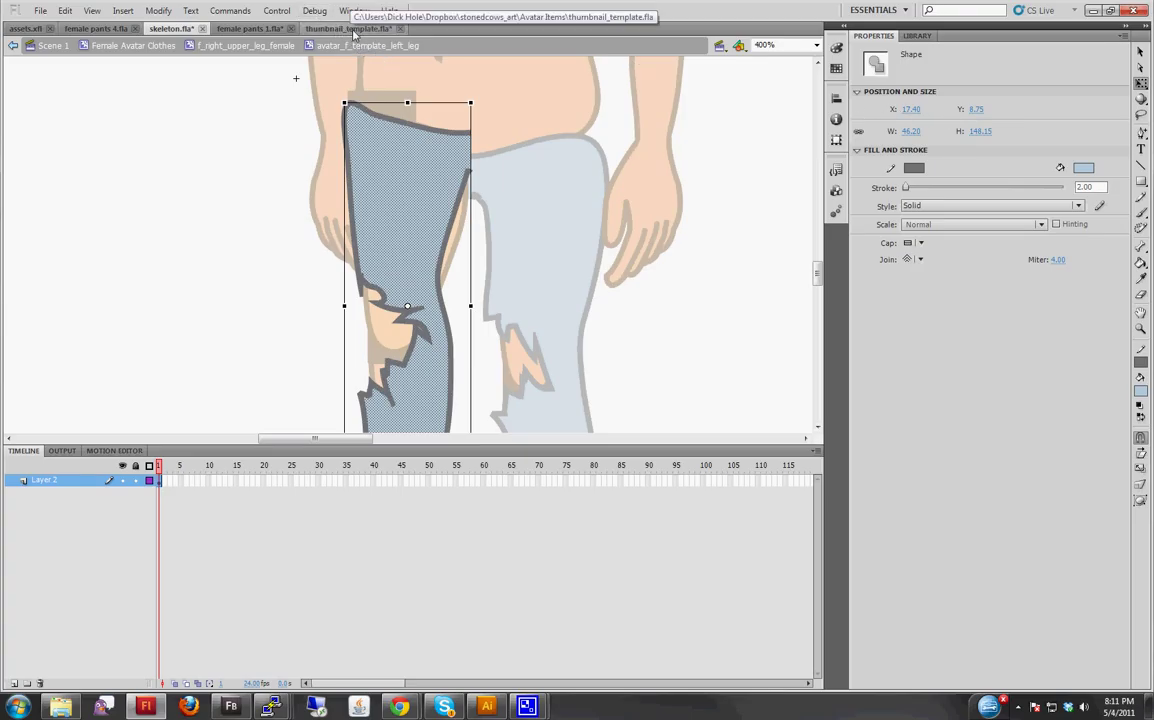
# Move right_leg in female pants 1.fla to X 17.4, Y 18.5, then return to skeleton.fla
pyautogui.click(248, 29)
pyautogui.click(520, 187)
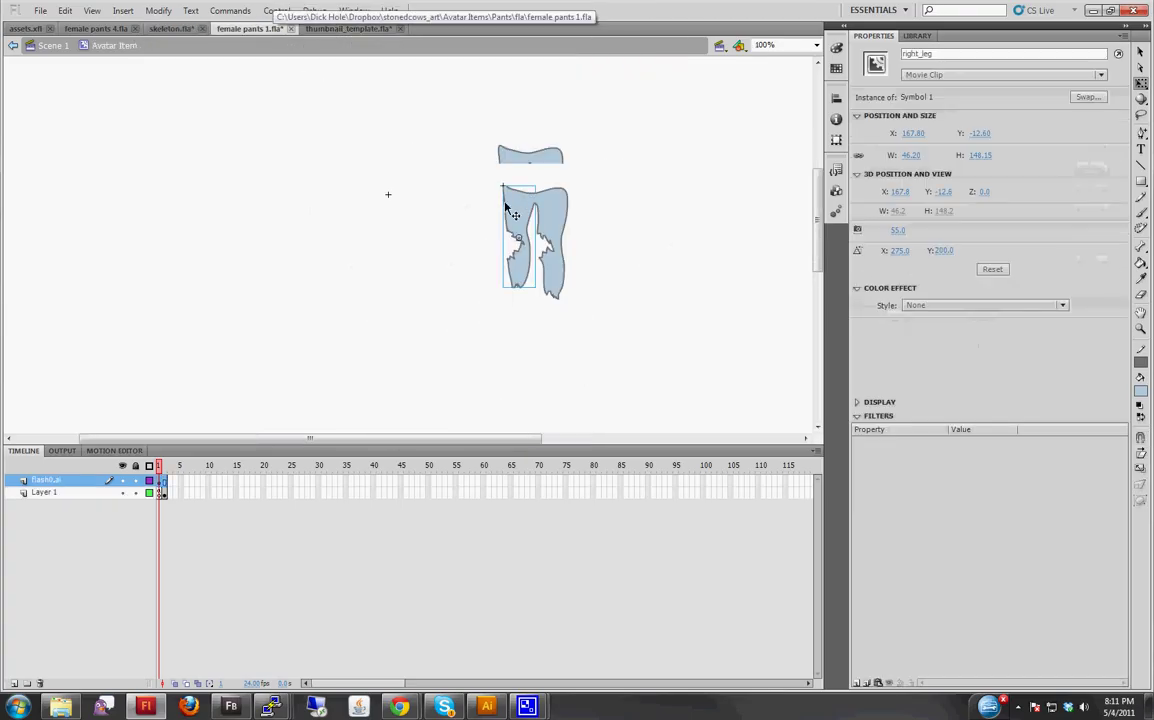
pyautogui.click(912, 133)
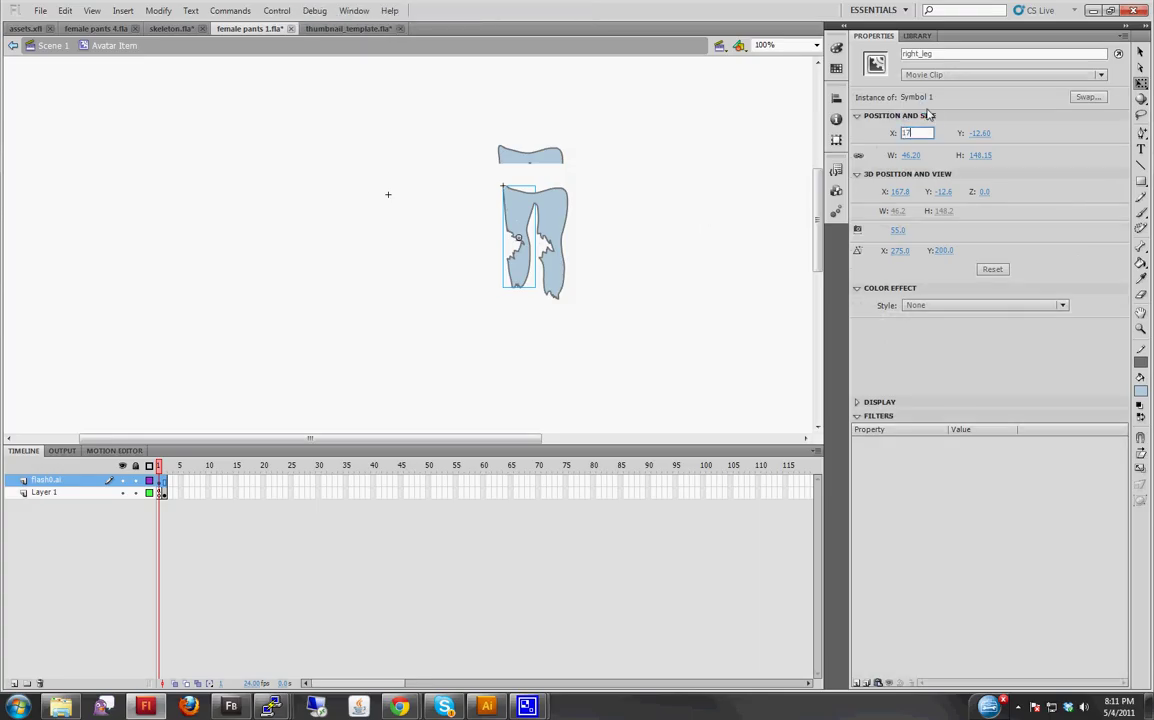
pyautogui.write('17.4')
pyautogui.press('Tab')
pyautogui.write('18.')
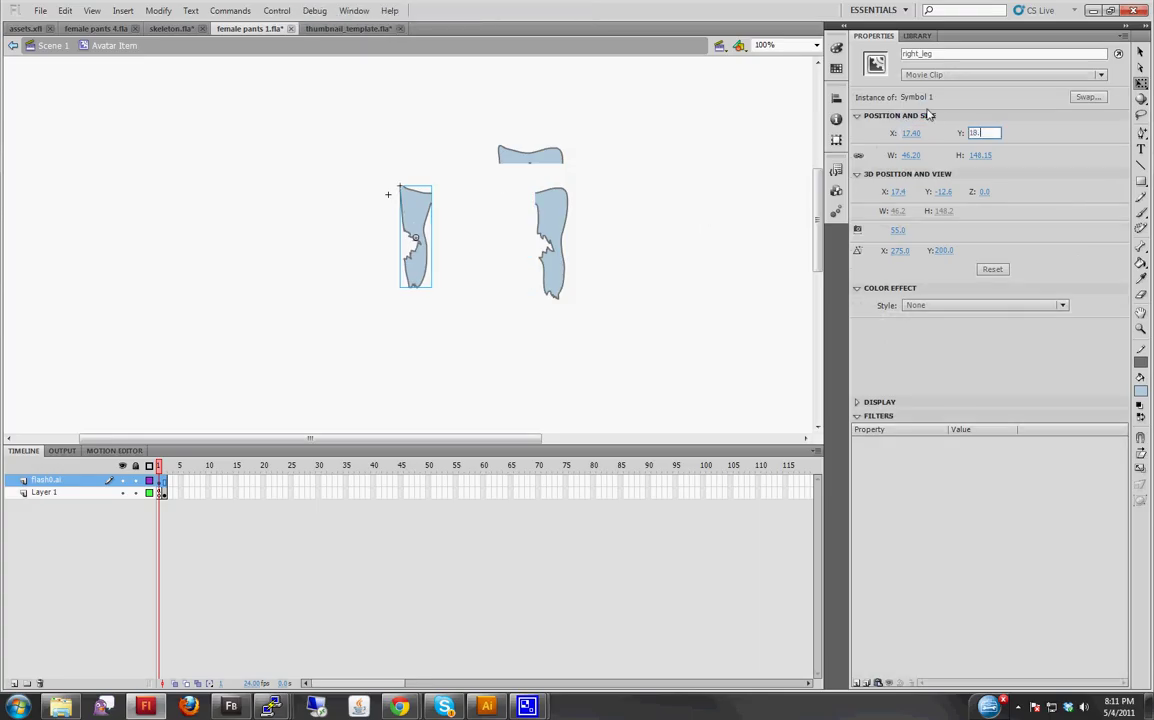
pyautogui.write('5')
pyautogui.press('Return')
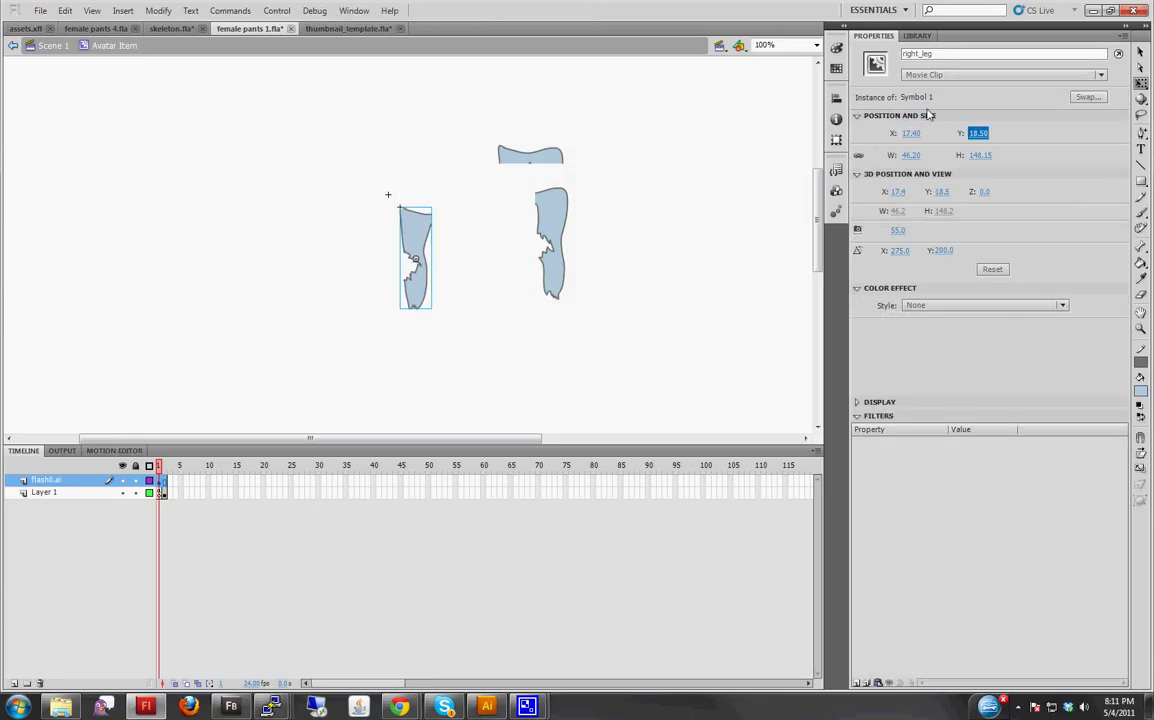
pyautogui.click(152, 30)
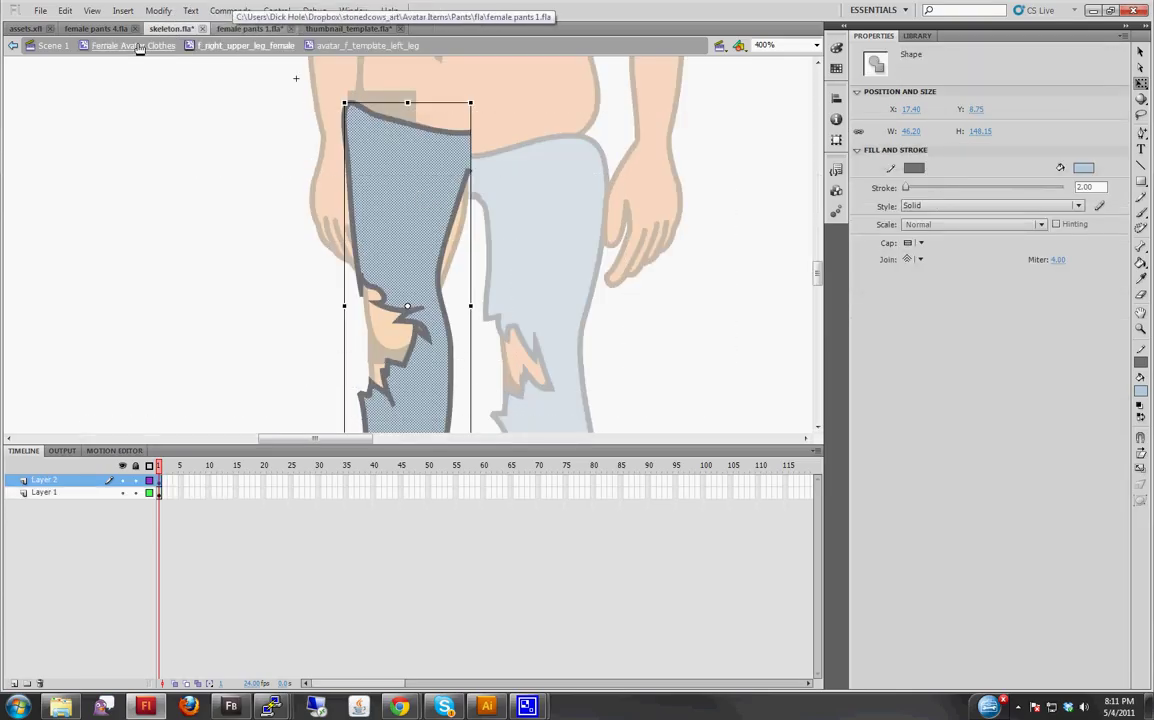
# Open the left upper leg in skeleton.fla and select its leg shape to read its position
pyautogui.click(140, 46)
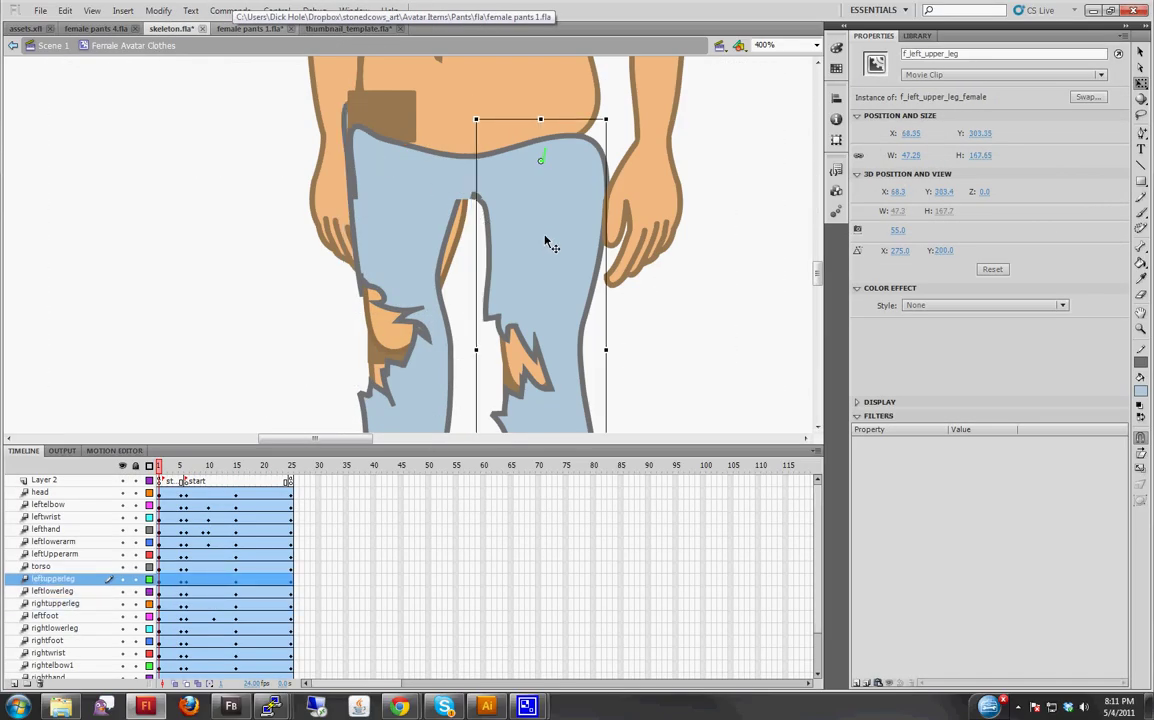
pyautogui.doubleClick(548, 245)
pyautogui.click(549, 247)
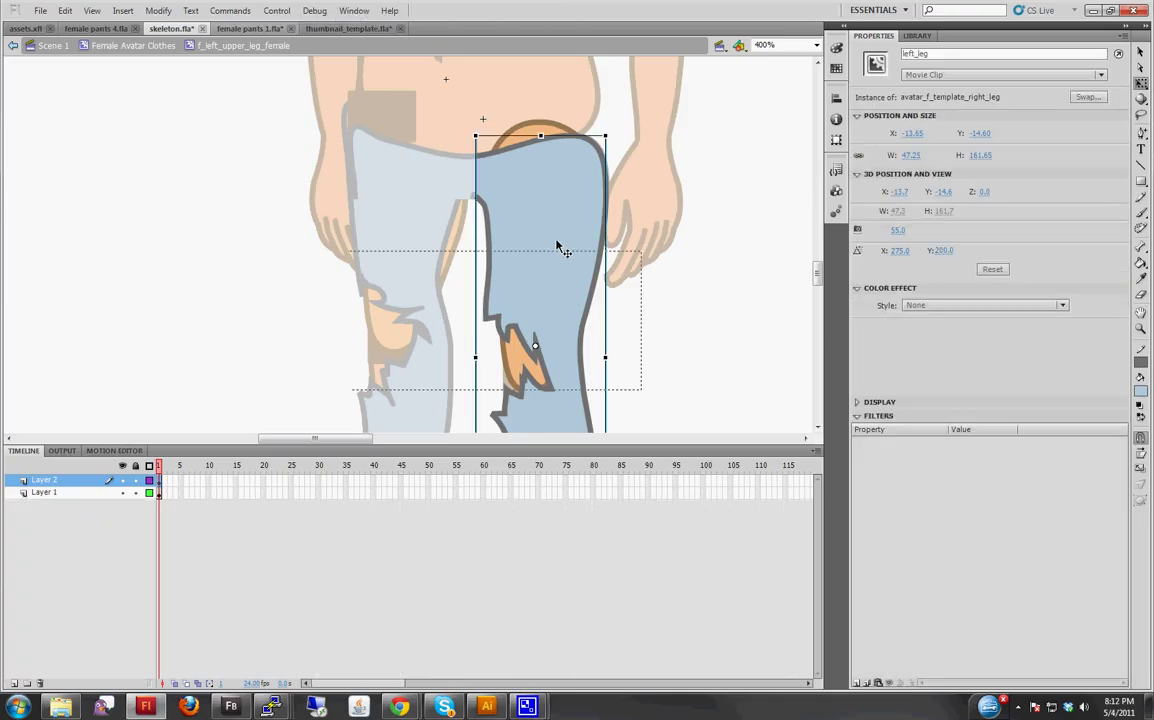
pyautogui.doubleClick(560, 248)
pyautogui.click(552, 238)
pyautogui.click(422, 152)
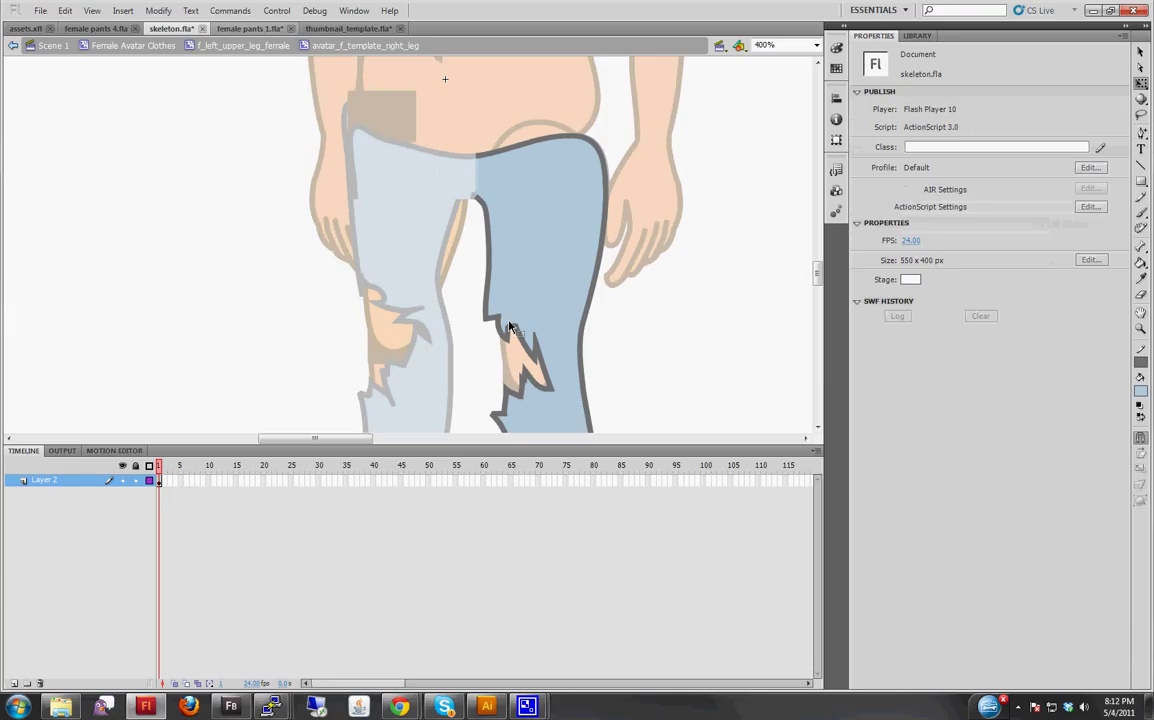
pyautogui.click(510, 328)
pyautogui.scroll(-3, 629, 283)
pyautogui.hotkey('ctrl', '-')
pyautogui.click(405, 116)
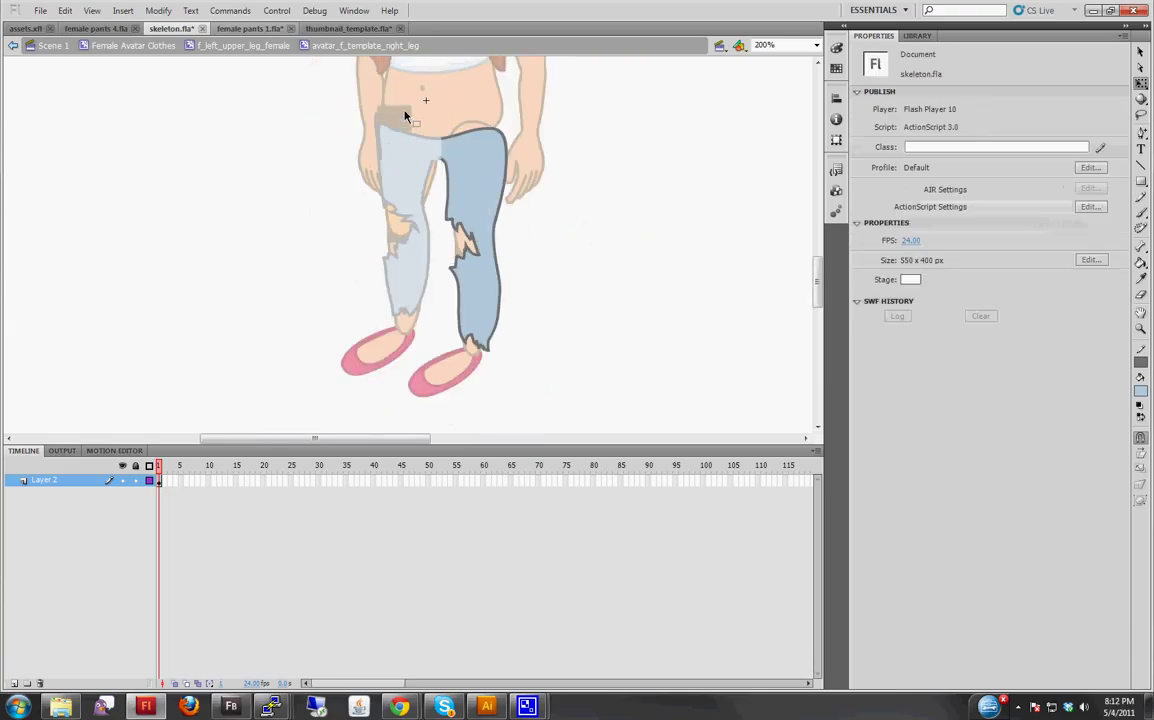
pyautogui.hotkey('ctrl', 'a')
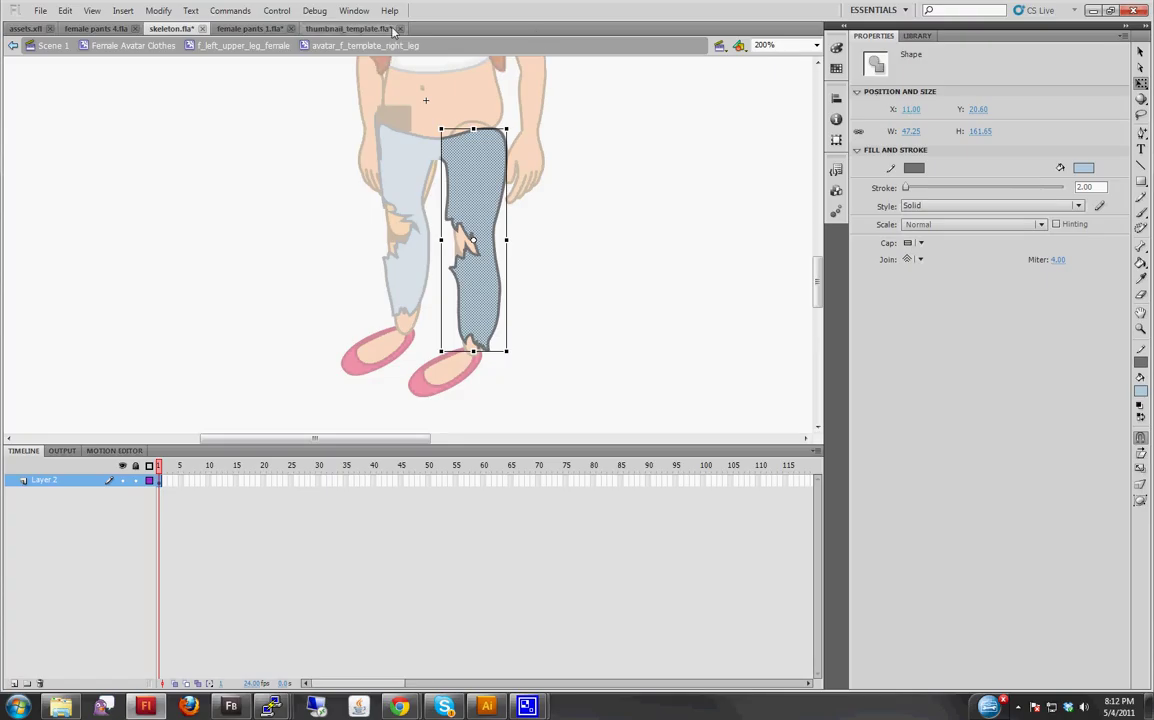
# Position left_leg in female pants 1.fla at X 11, Y 20.6
pyautogui.click(248, 28)
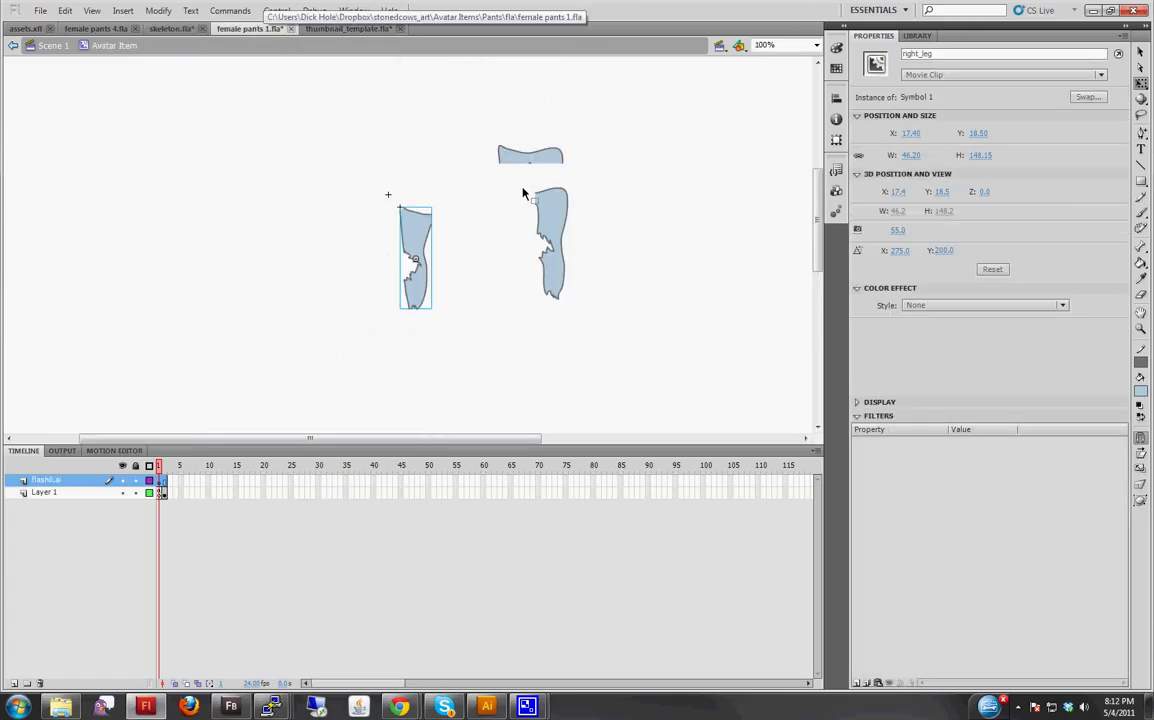
pyautogui.click(551, 206)
pyautogui.click(915, 134)
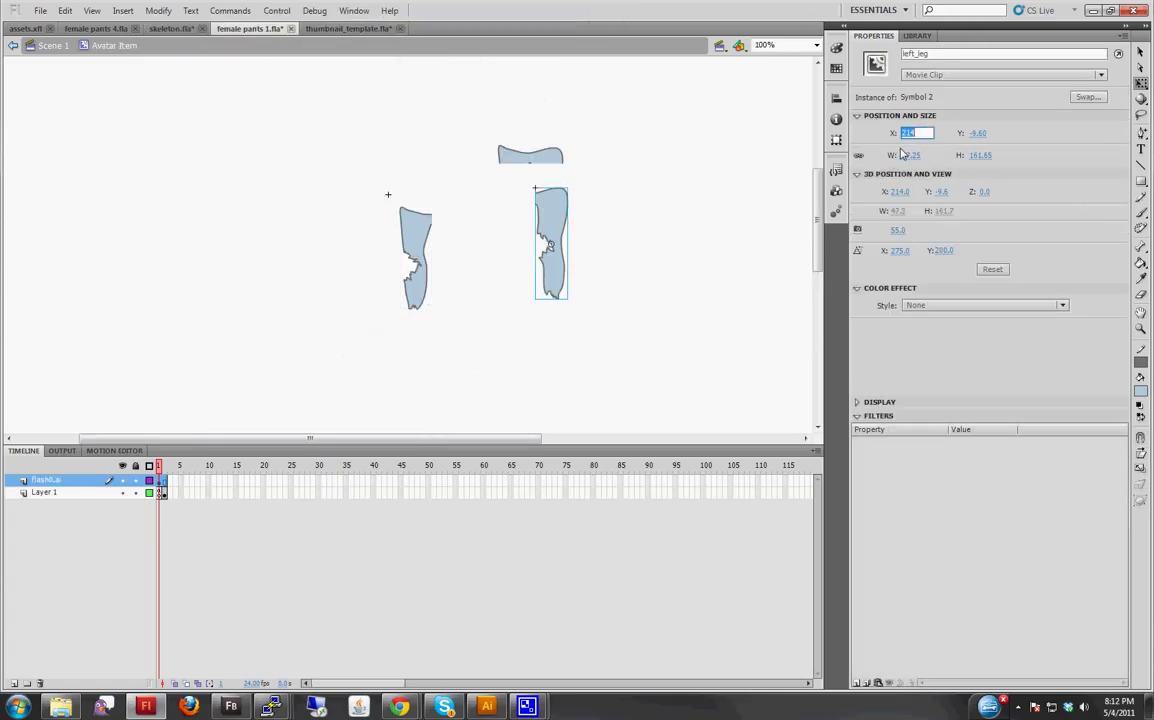
pyautogui.press('Tab')
pyautogui.write('20.6')
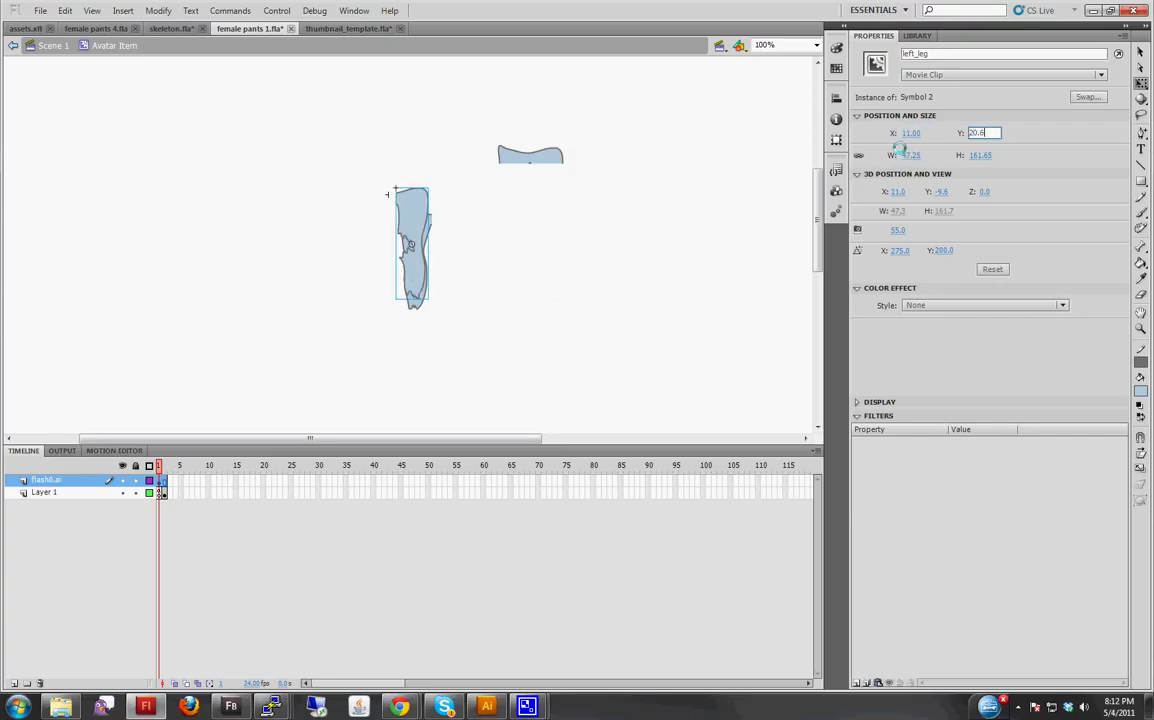
pyautogui.press('Return')
pyautogui.click(502, 206)
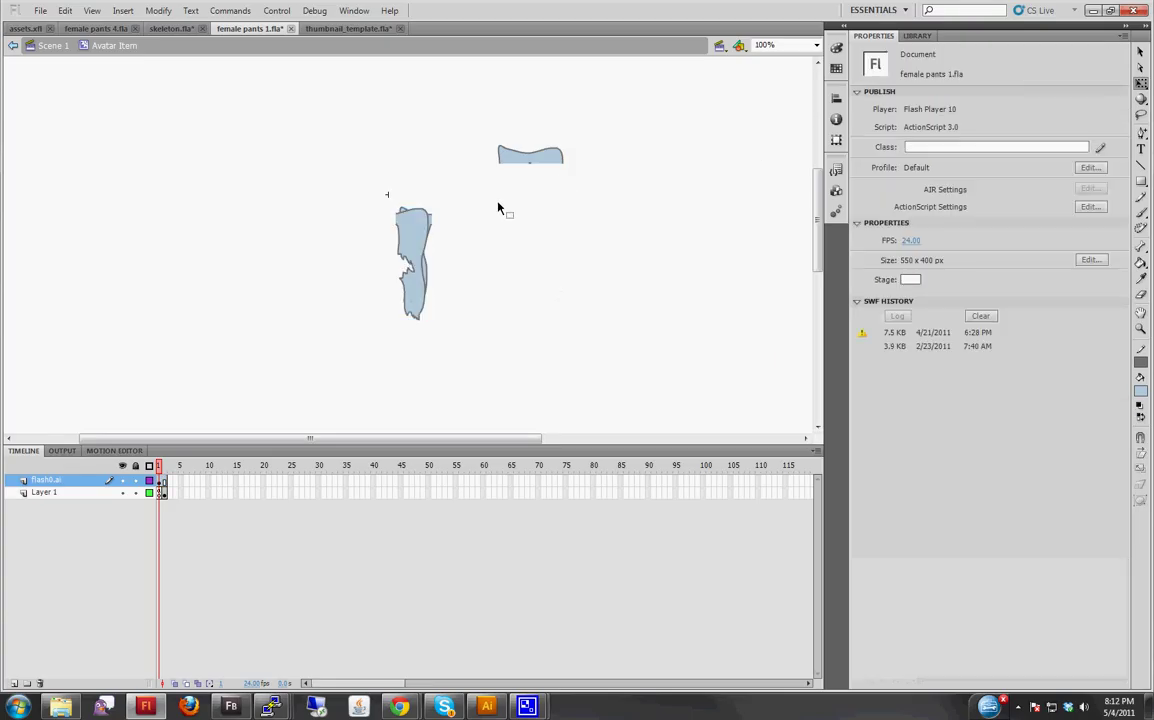
# Check the pivot waistband in female pants 4.fla, then hide skeleton.fla's leftupperleg layer
pyautogui.click(96, 28)
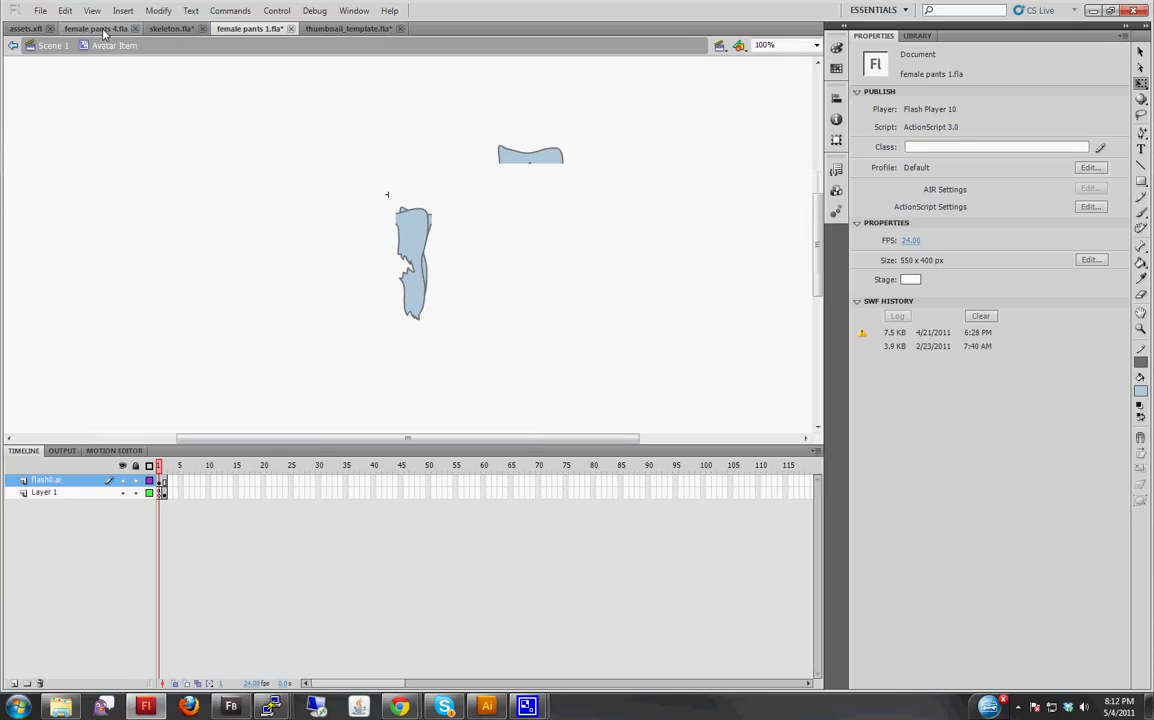
pyautogui.click(400, 232)
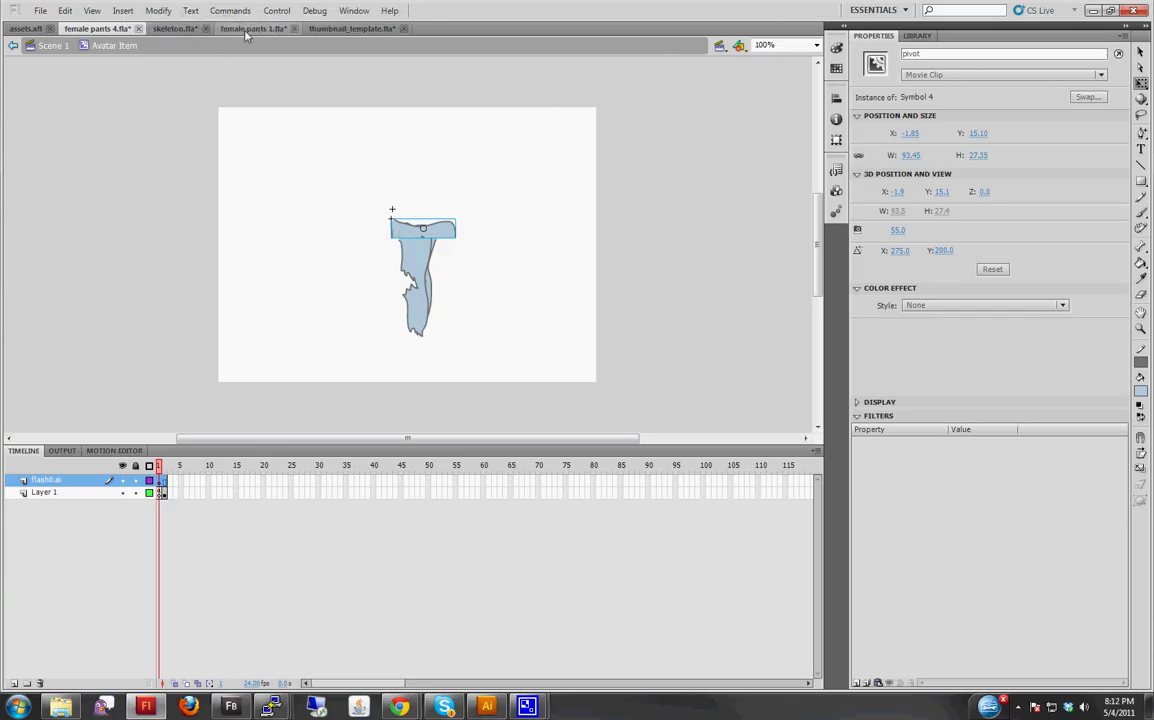
pyautogui.click(155, 28)
pyautogui.click(266, 50)
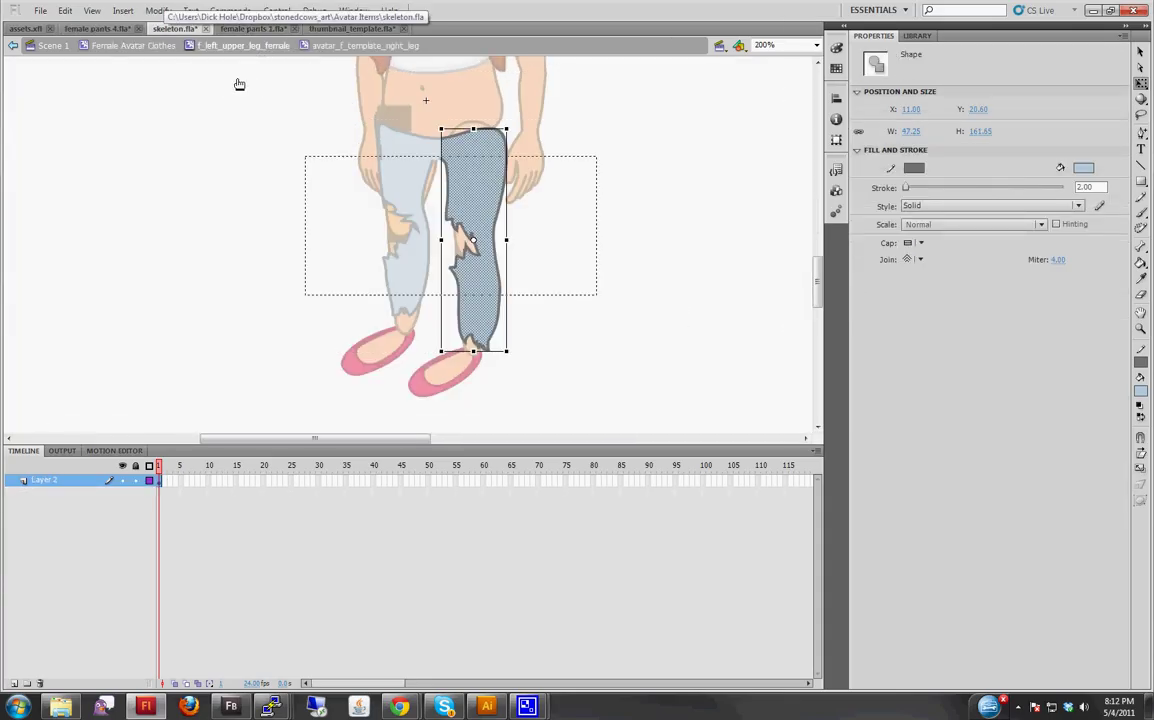
pyautogui.doubleClick(325, 129)
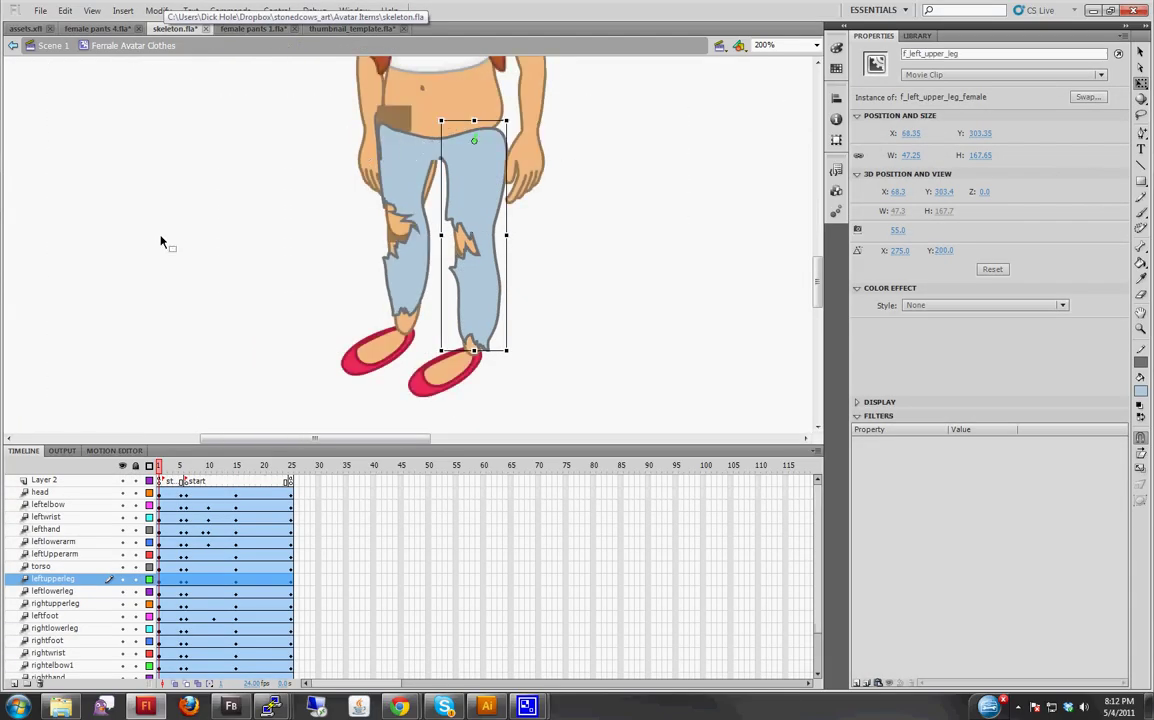
pyautogui.click(122, 579)
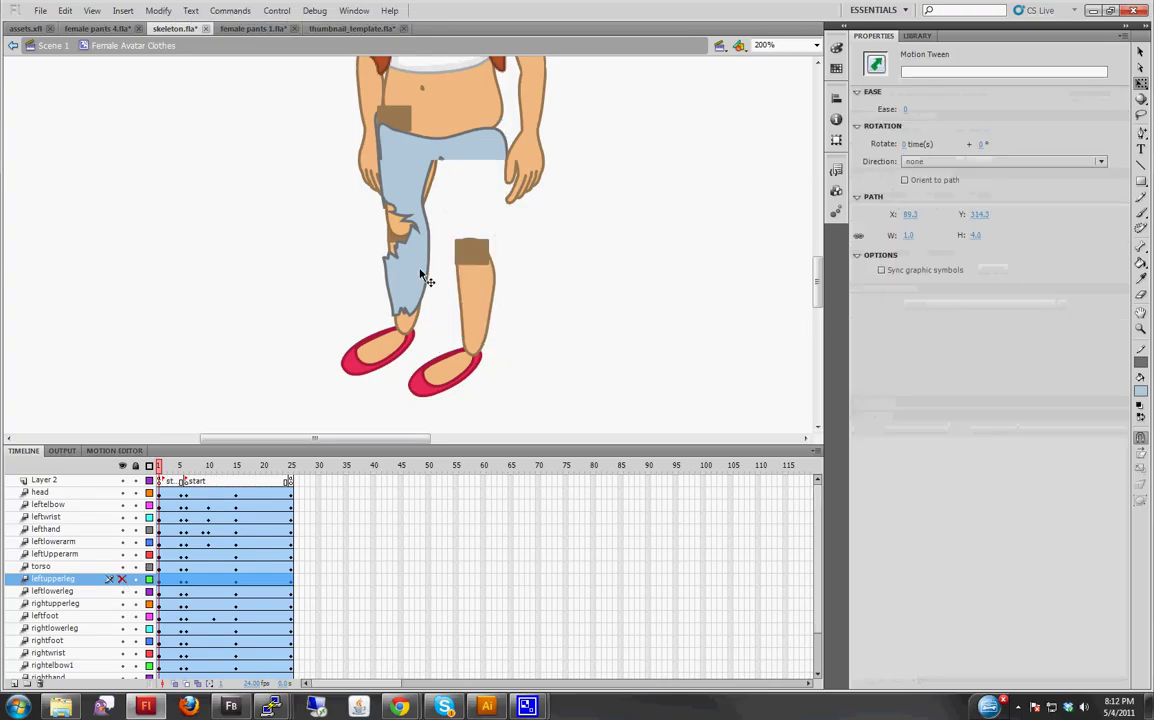
# Enter Symbol 7 inside the torso and select its waistband shape
pyautogui.click(478, 160)
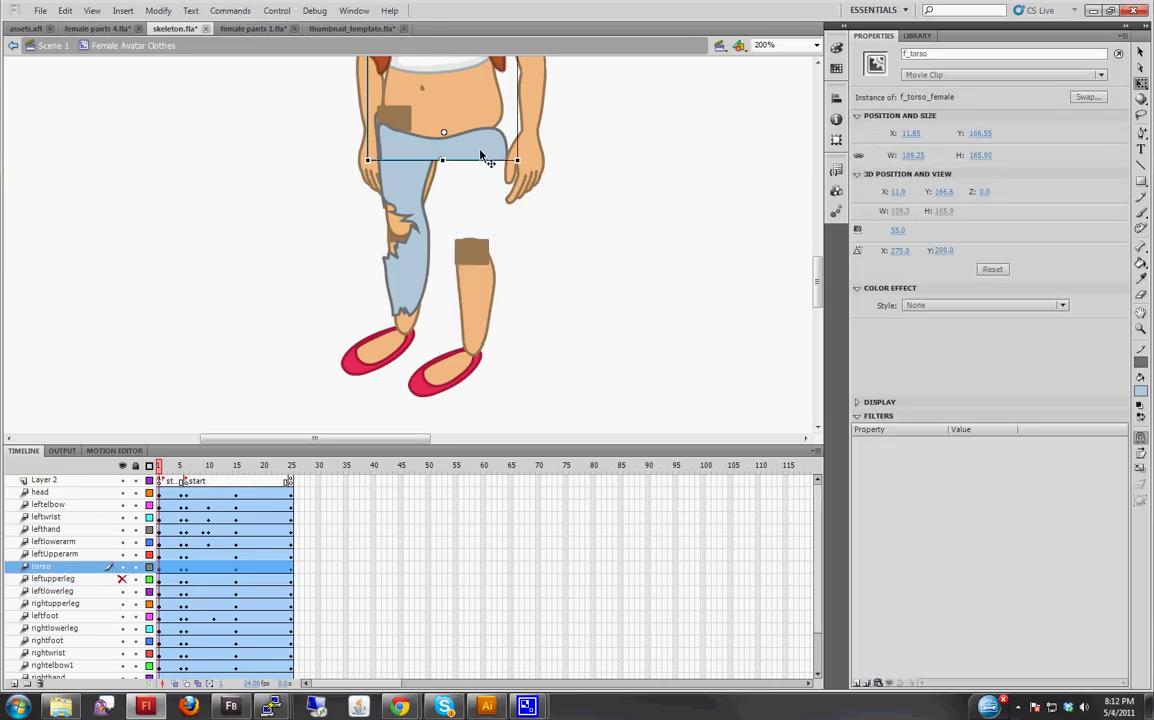
pyautogui.scroll(3, 505, 190)
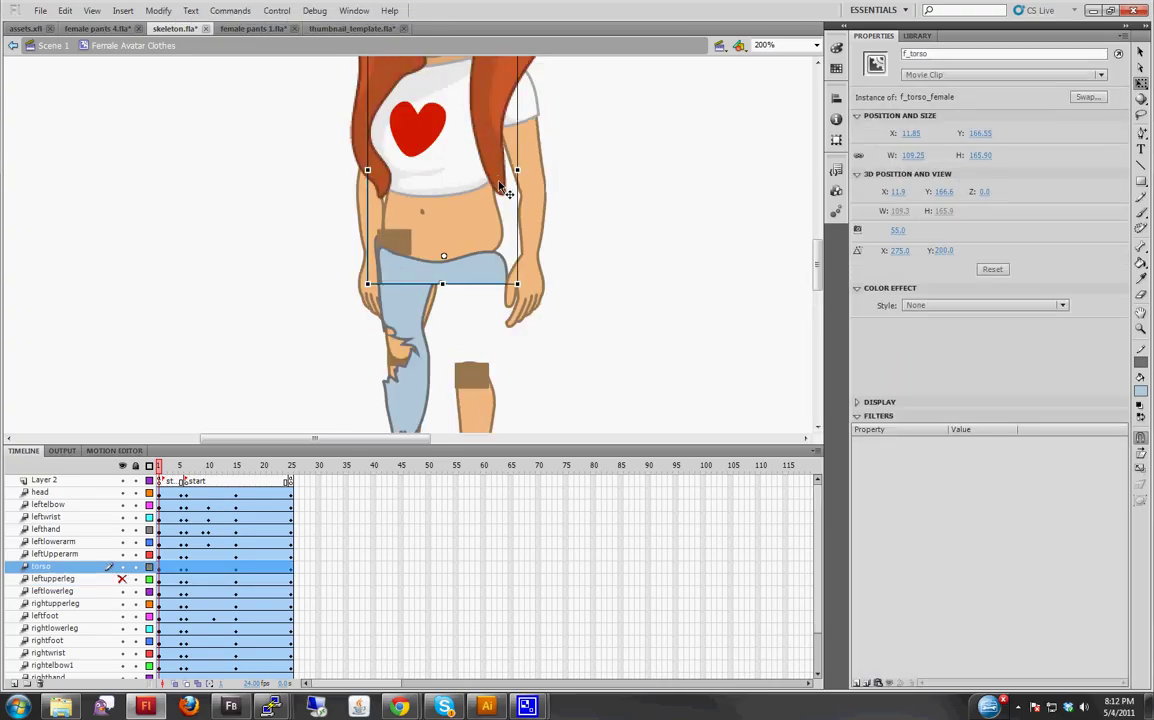
pyautogui.doubleClick(497, 283)
pyautogui.doubleClick(440, 246)
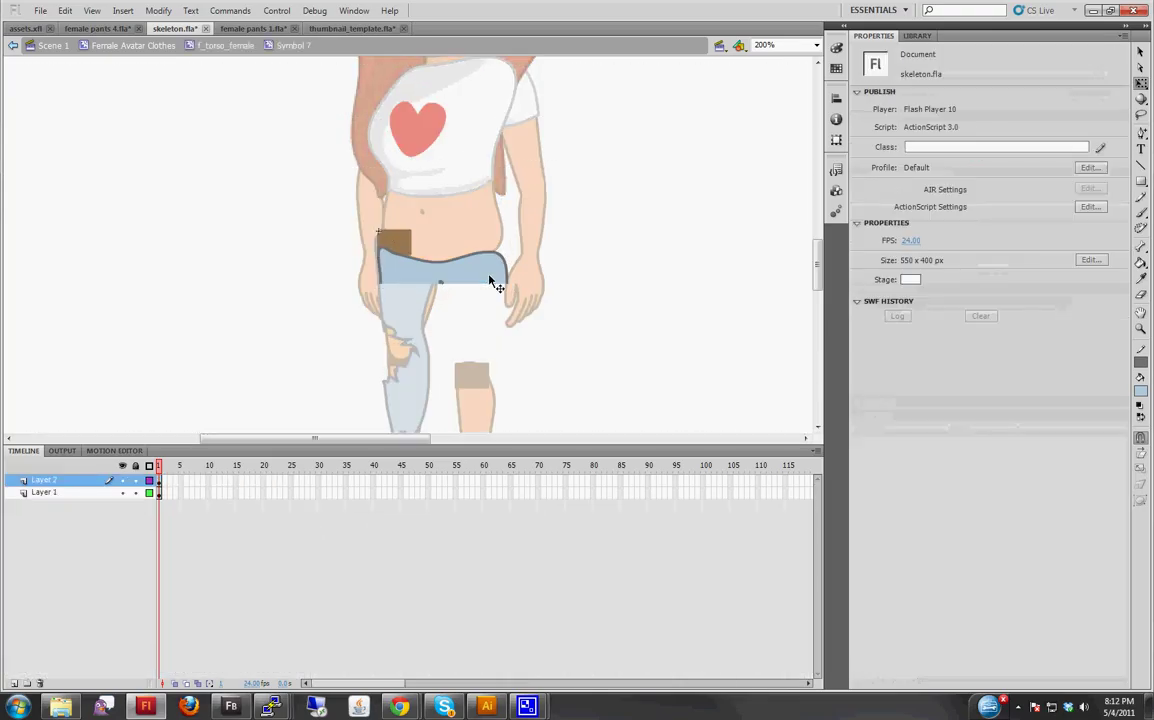
pyautogui.click(451, 256)
pyautogui.click(294, 216)
pyautogui.moveTo(294, 216); pyautogui.dragTo(625, 330)
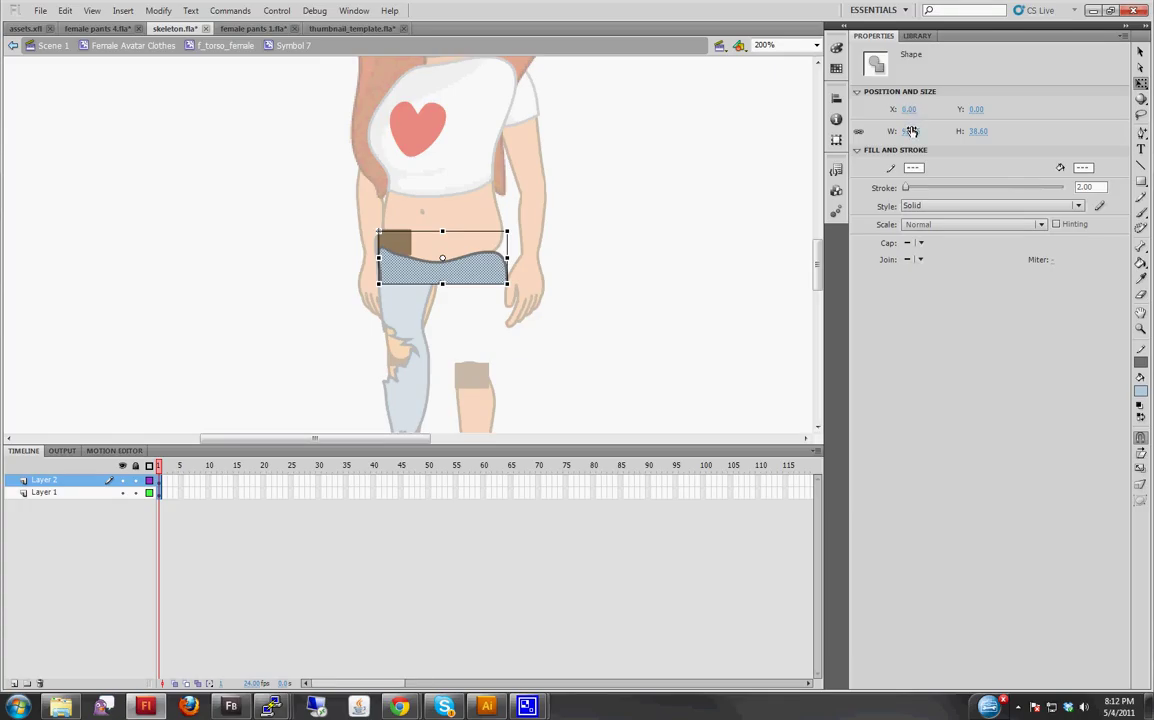
# Reselect the 93.45 x 26.60 waistband shape at X 0, Y 12 and lock Layer 1
pyautogui.click(683, 252)
pyautogui.click(450, 255)
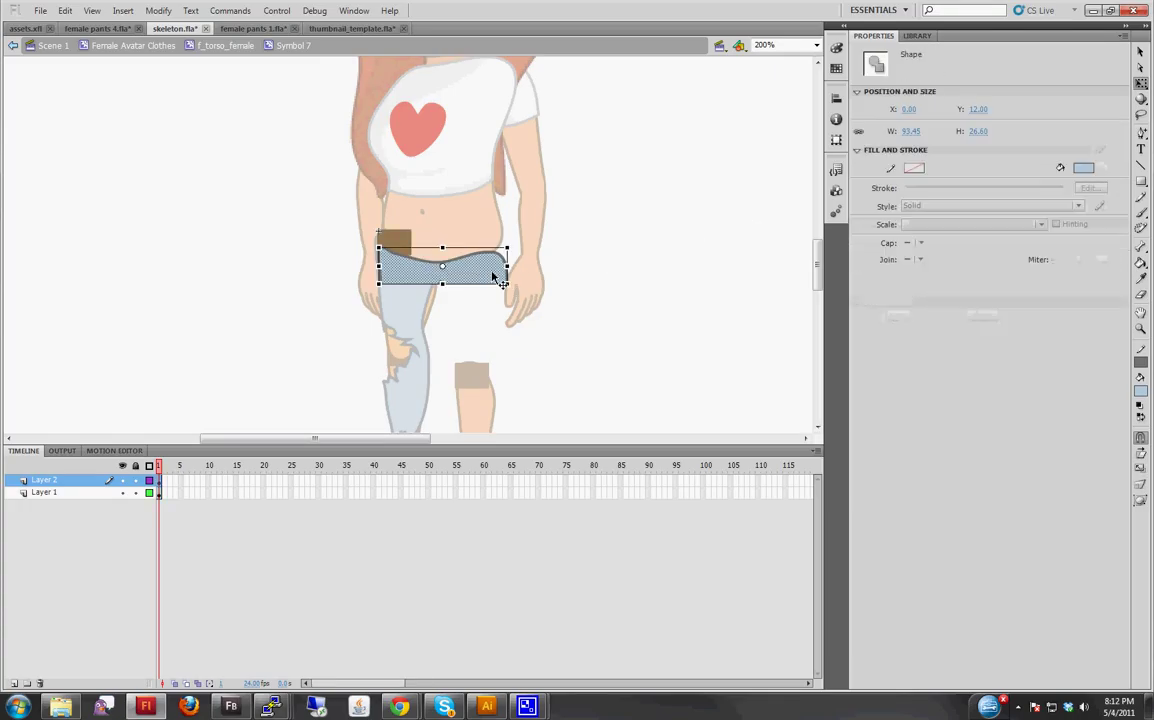
pyautogui.click(607, 268)
pyautogui.click(486, 270)
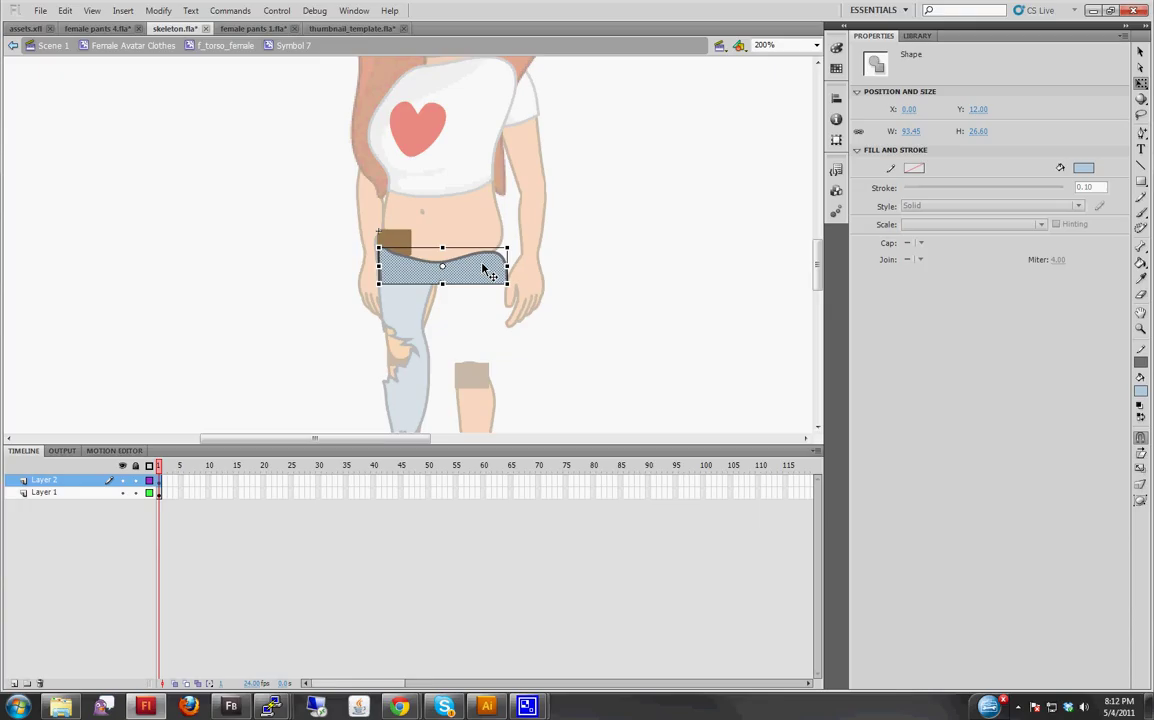
pyautogui.click(477, 206)
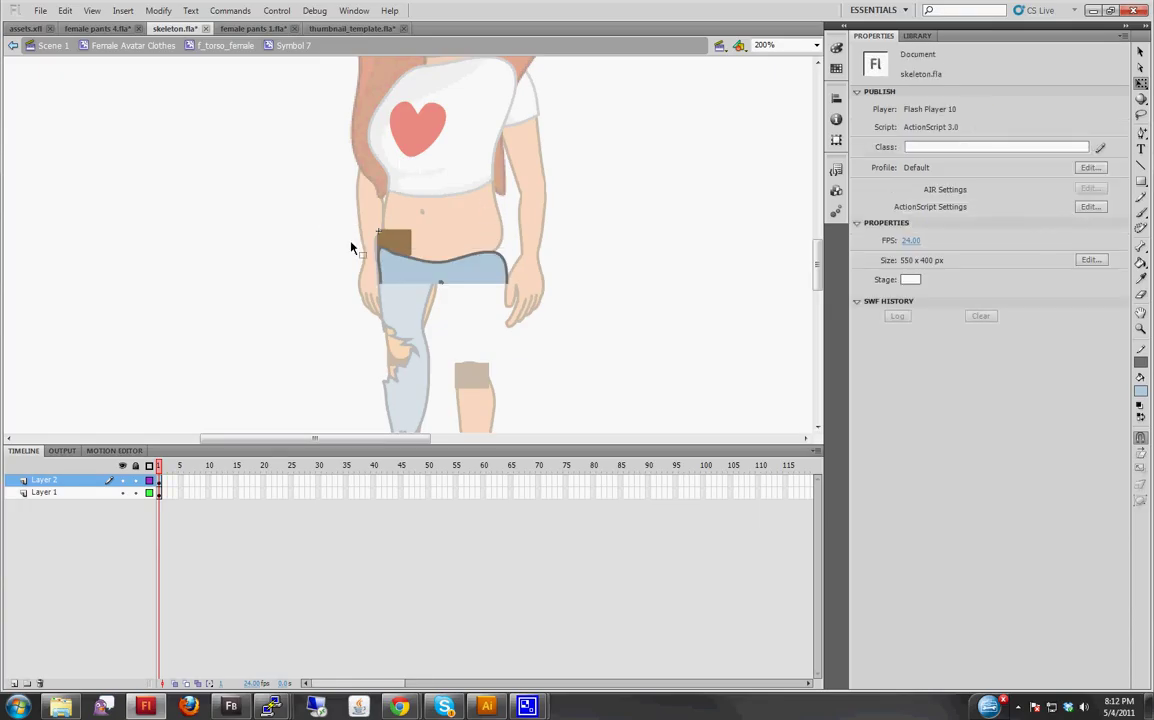
pyautogui.moveTo(316, 216); pyautogui.dragTo(597, 328)
pyautogui.click(596, 312)
pyautogui.click(135, 492)
pyautogui.hotkey('ctrl', 'a')
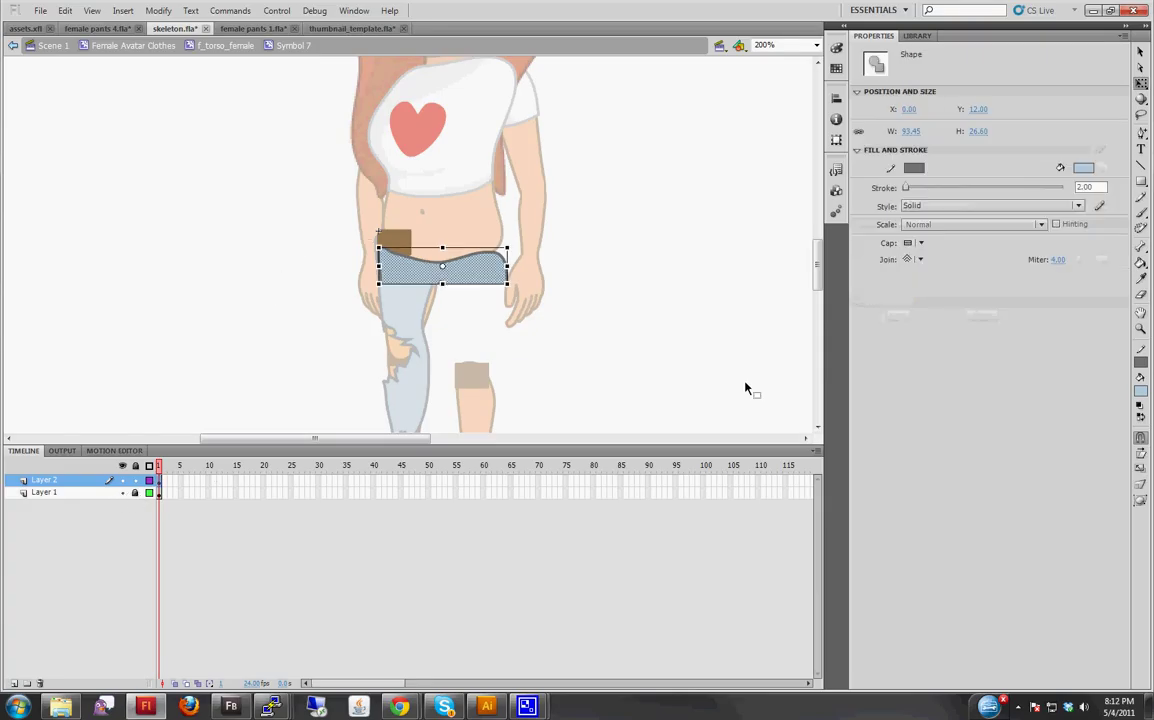
# Set the pivot waistband in female pants 1.fla to X 0, Y 12
pyautogui.click(318, 31)
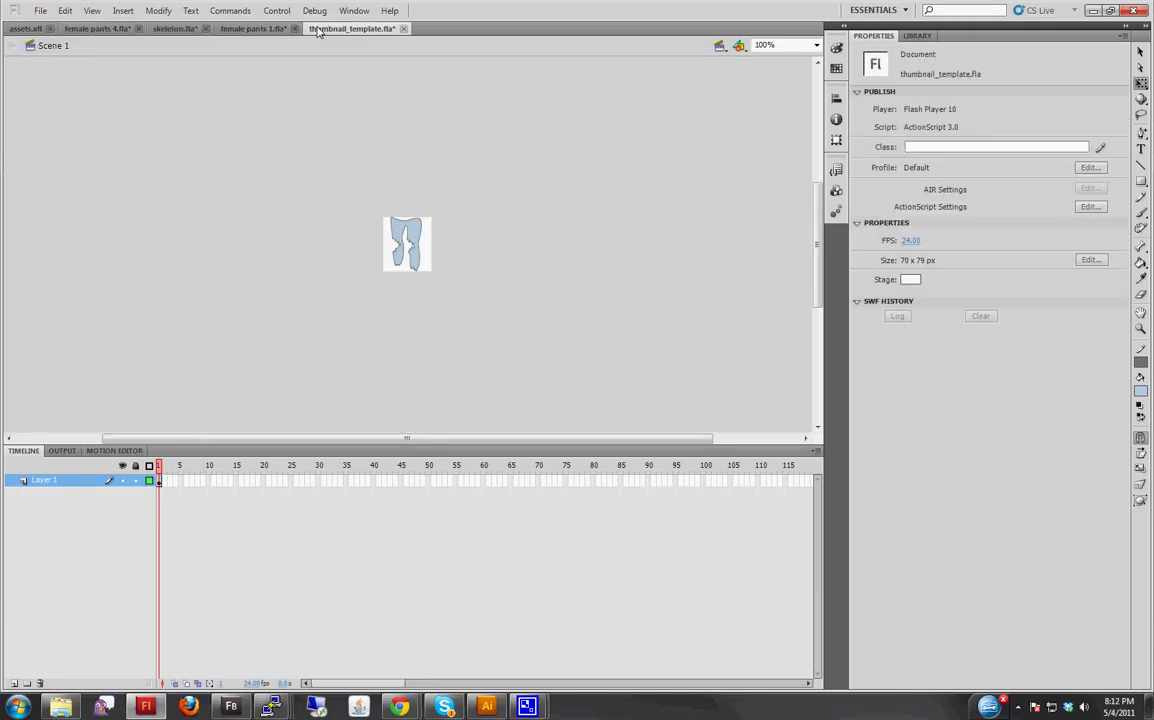
pyautogui.click(262, 28)
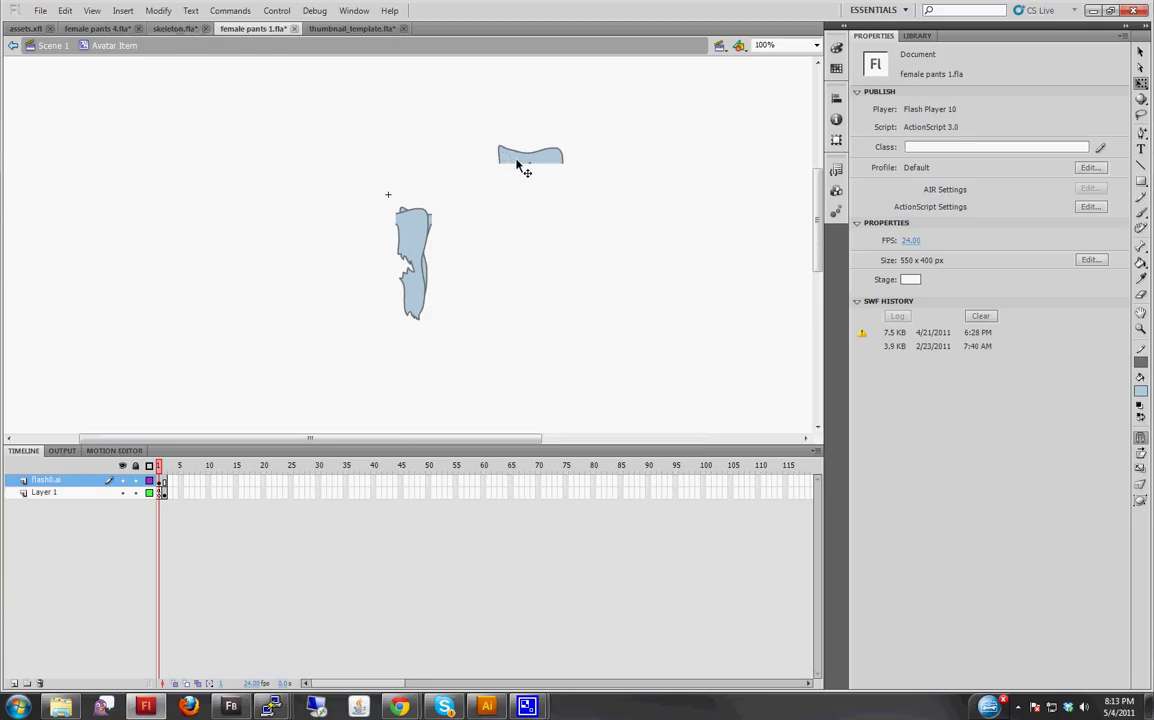
pyautogui.click(520, 166)
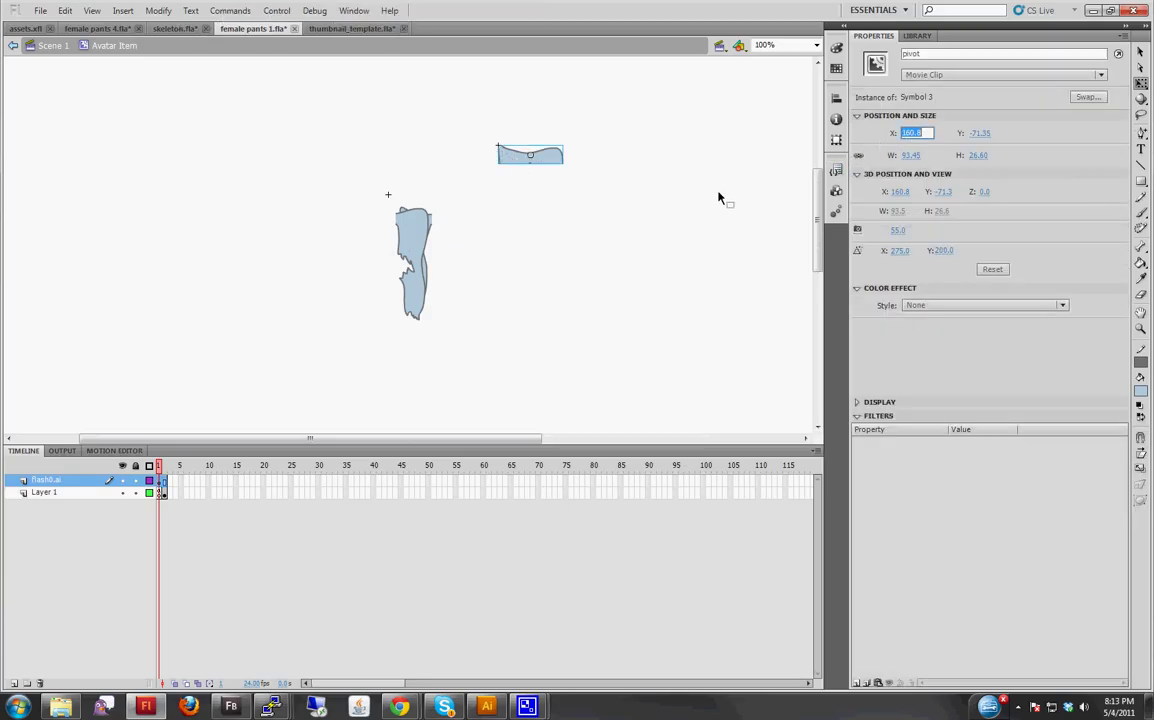
pyautogui.write('0')
pyautogui.press('Tab')
pyautogui.write('12')
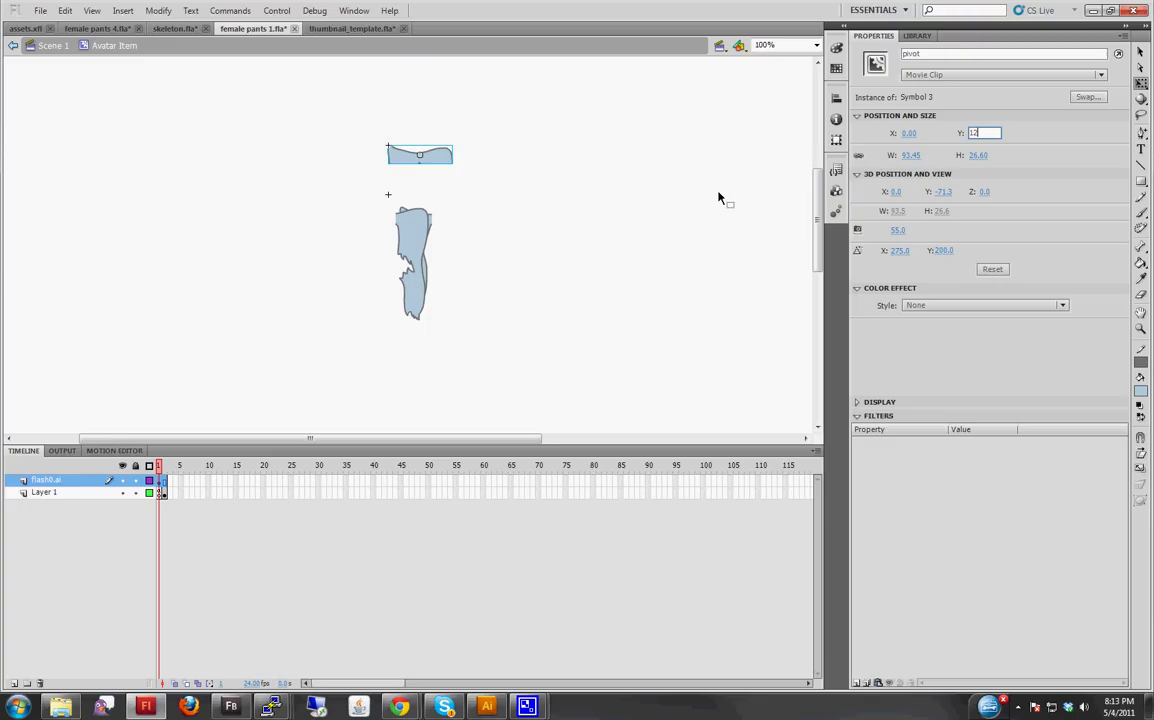
pyautogui.press('Return')
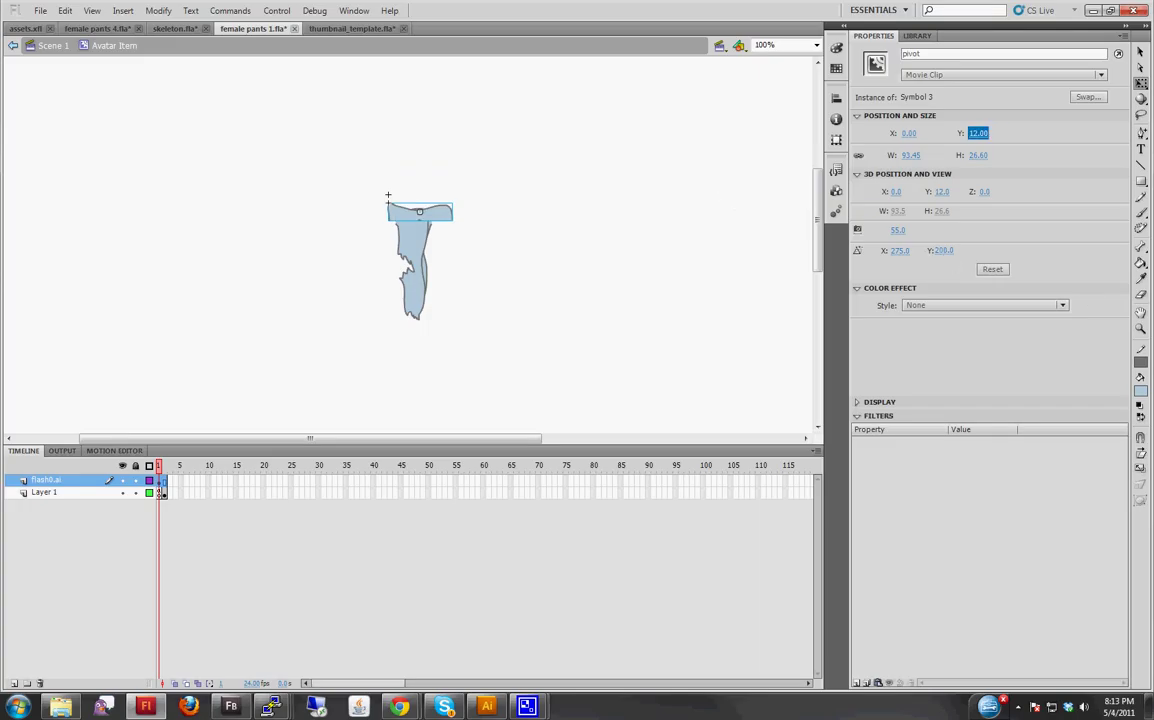
pyautogui.click(536, 221)
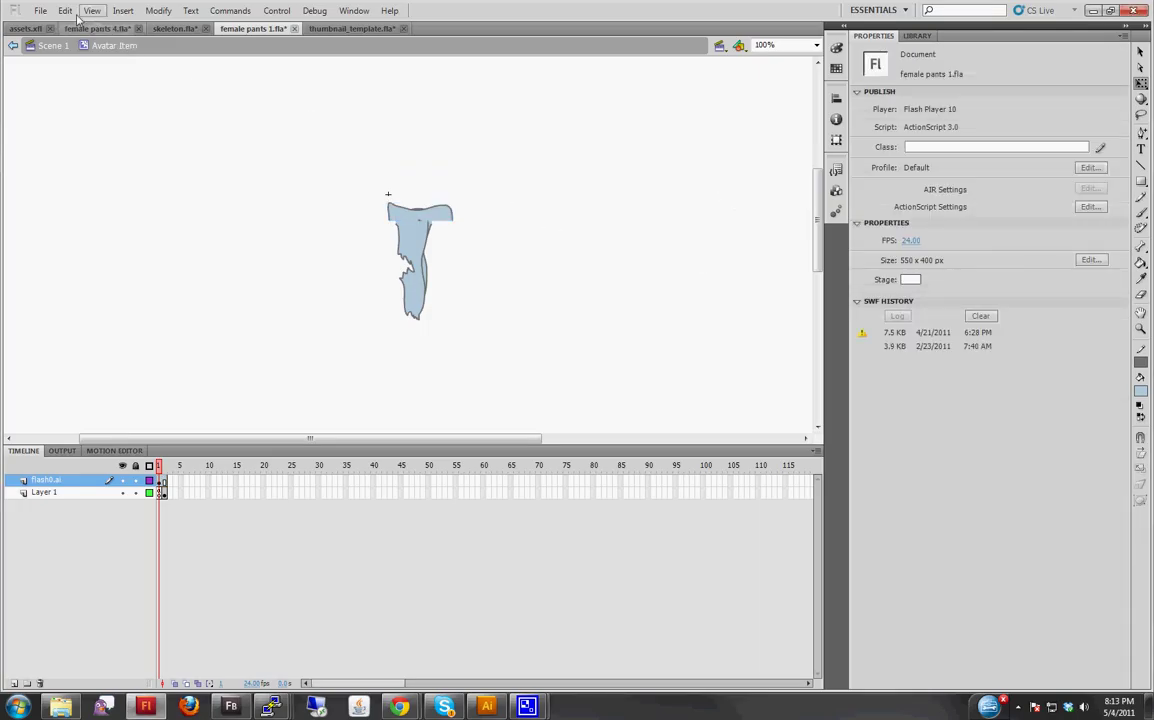
# Abandon saving over female pants 4.fla and close the female pants 4.fla document
pyautogui.click(40, 11)
pyautogui.click(83, 136)
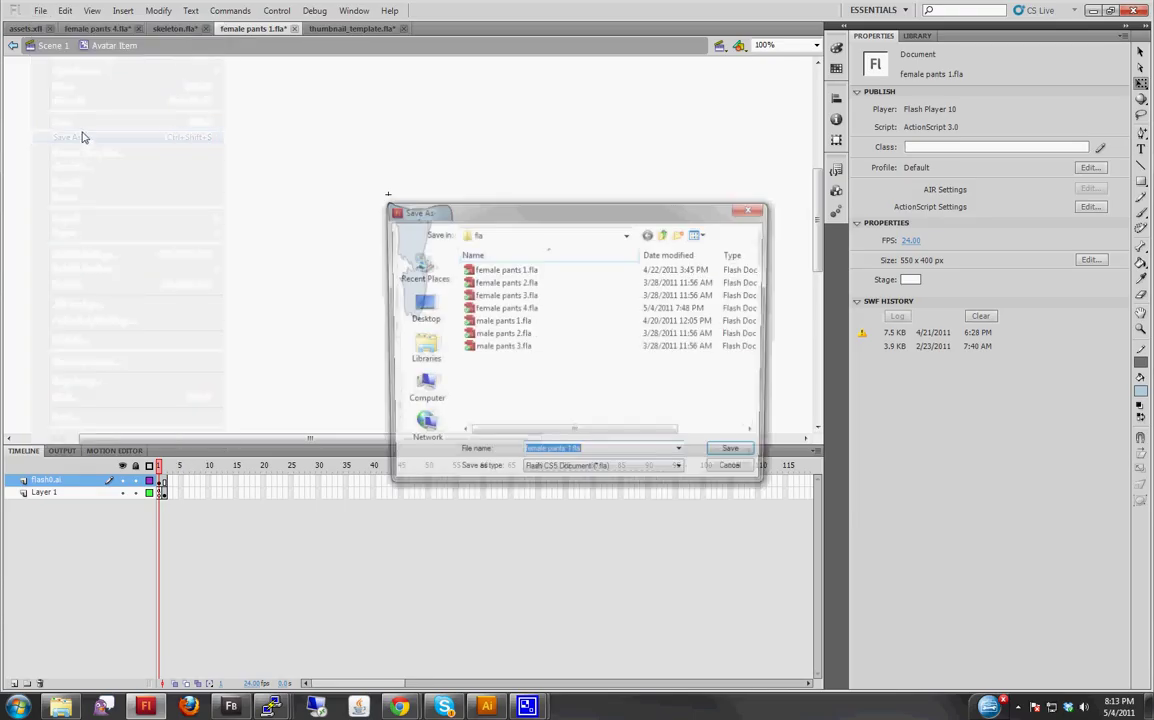
pyautogui.doubleClick(506, 308)
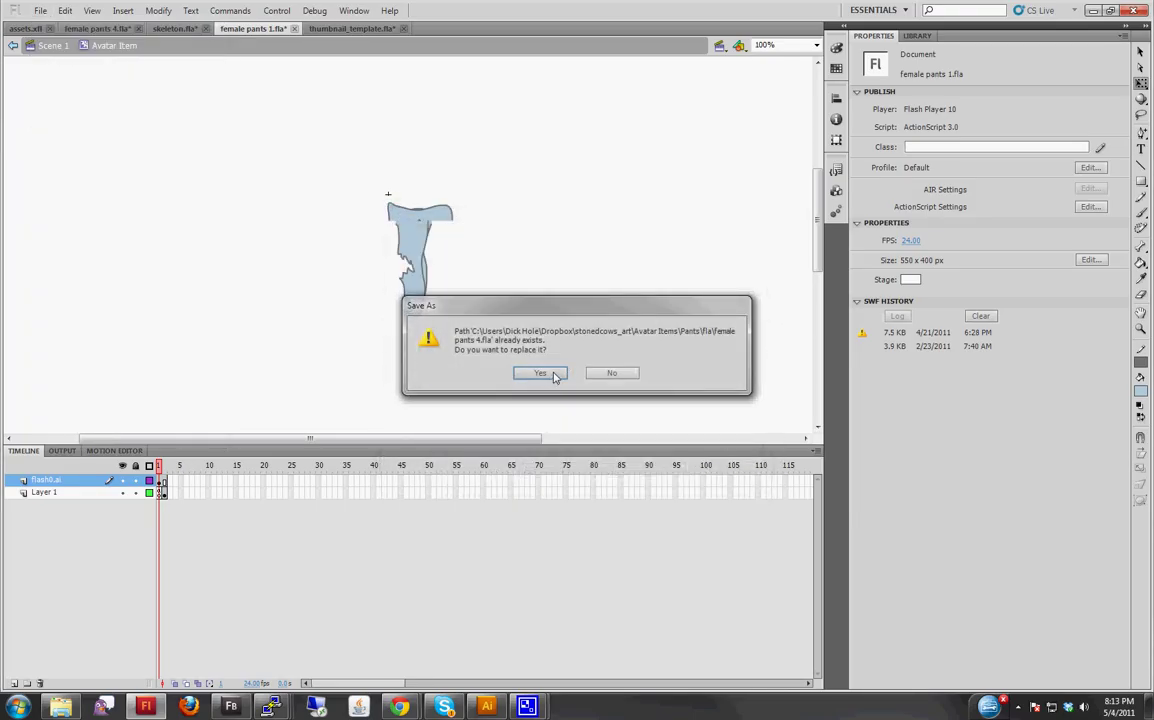
pyautogui.click(612, 373)
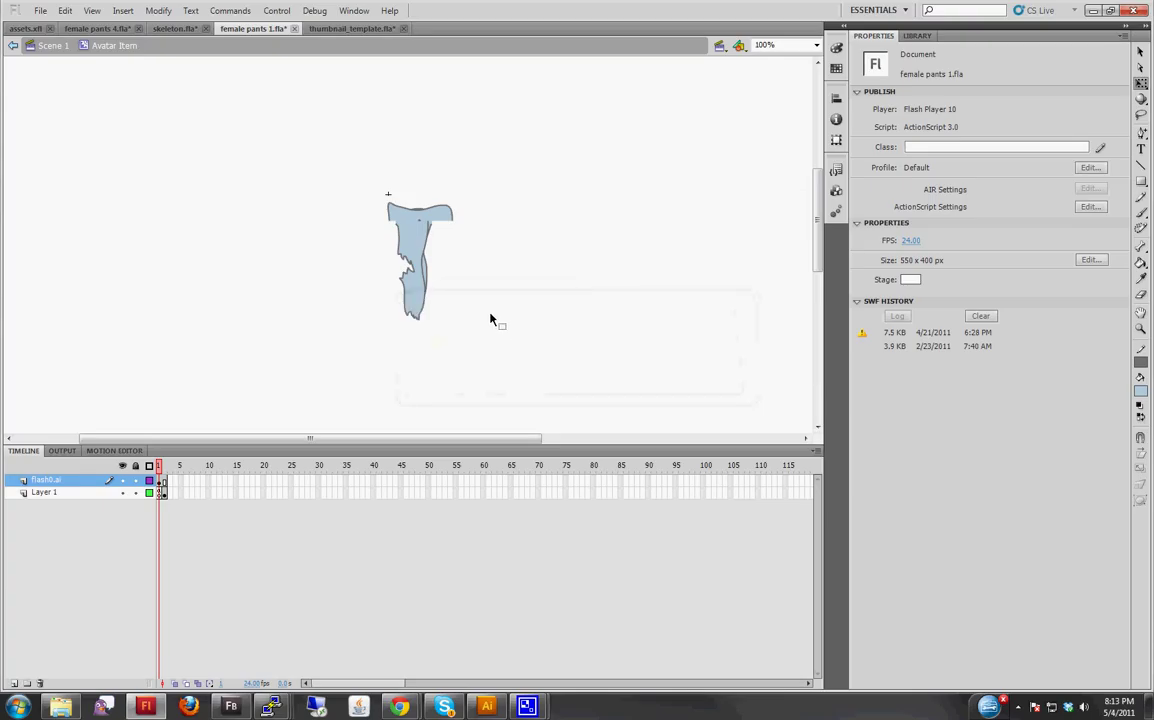
pyautogui.click(40, 11)
pyautogui.click(78, 139)
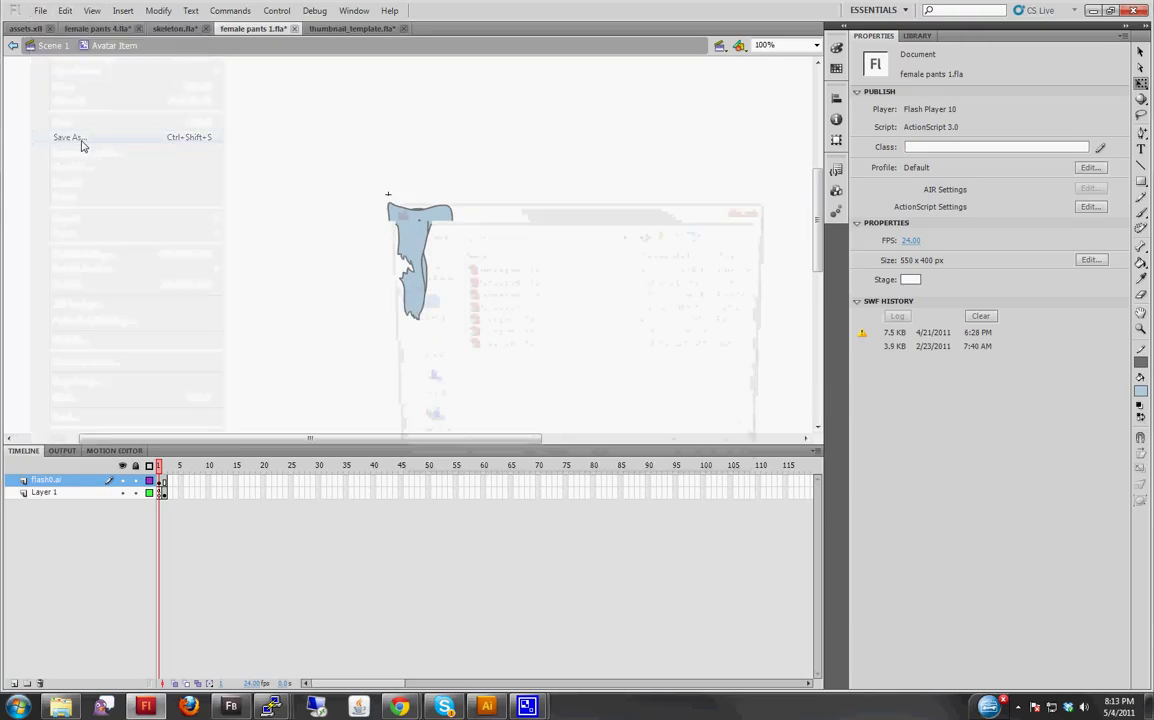
pyautogui.click(735, 477)
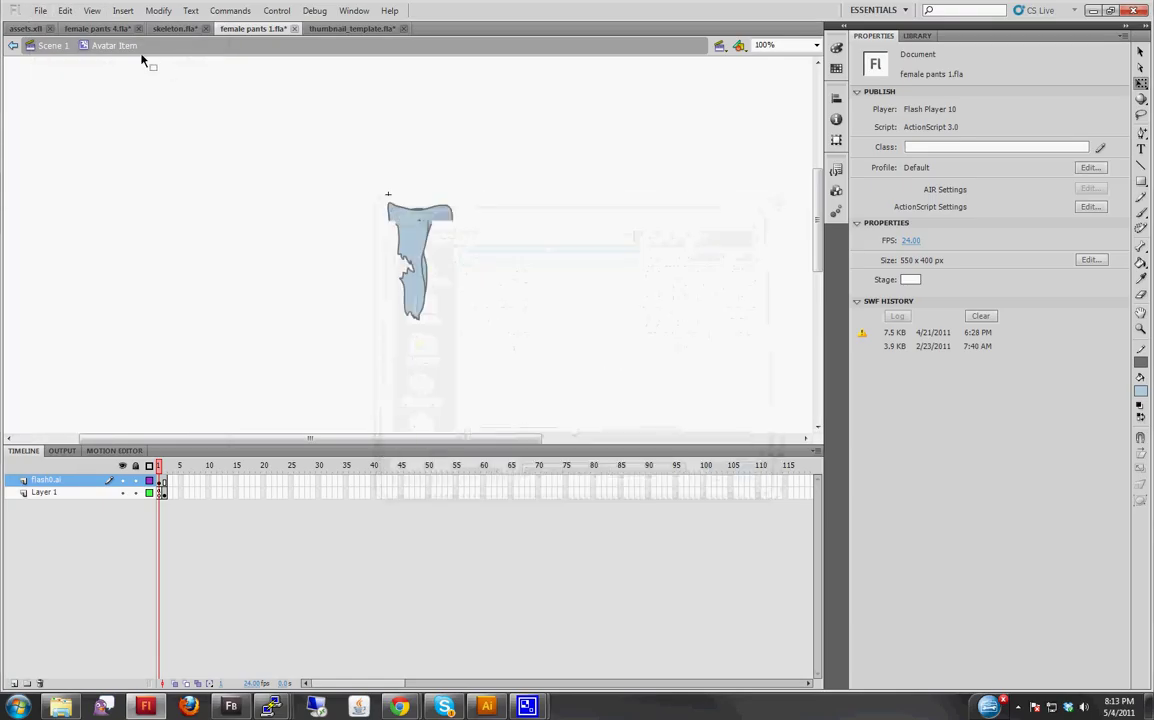
pyautogui.click(97, 28)
pyautogui.click(131, 28)
# Save the drawing as female pants 4.fla, replacing the existing file
pyautogui.click(577, 369)
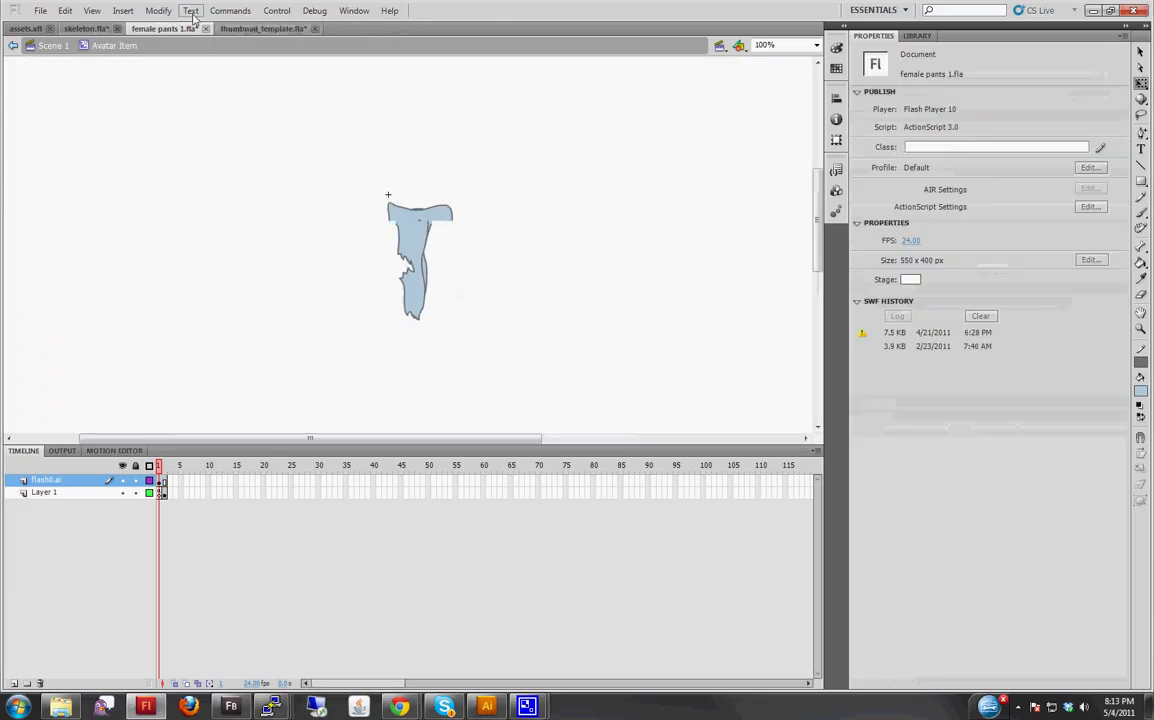
pyautogui.click(40, 11)
pyautogui.click(72, 137)
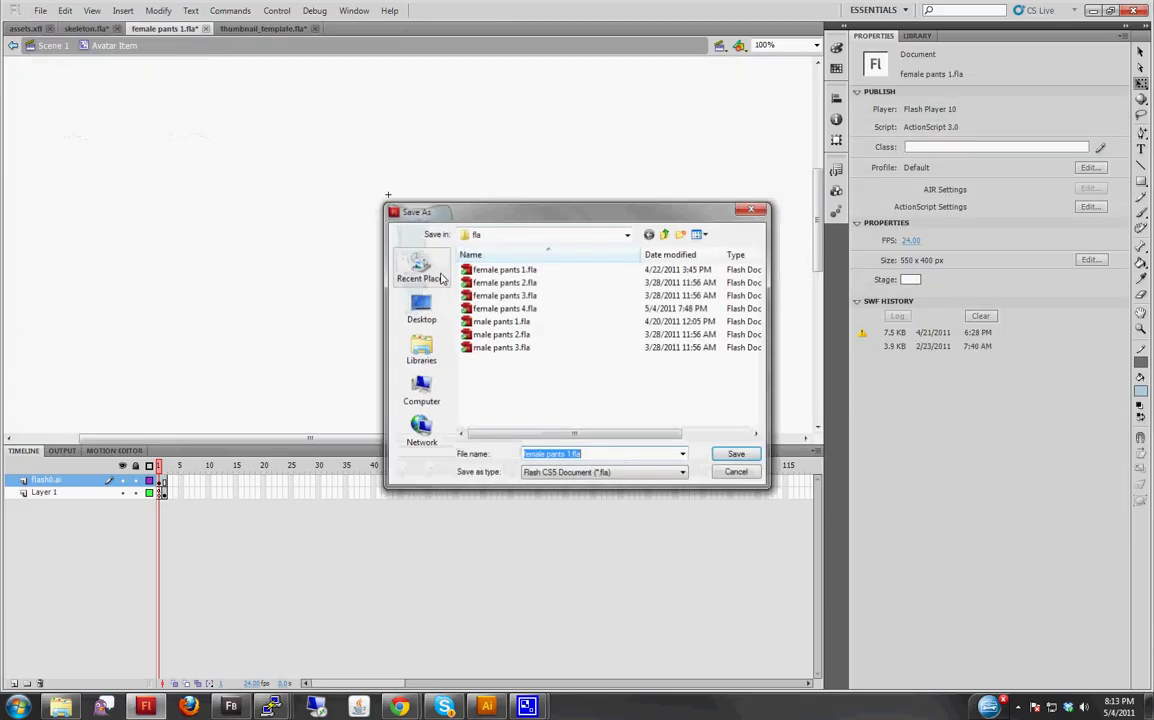
pyautogui.click(480, 298)
pyautogui.click(734, 453)
pyautogui.click(533, 374)
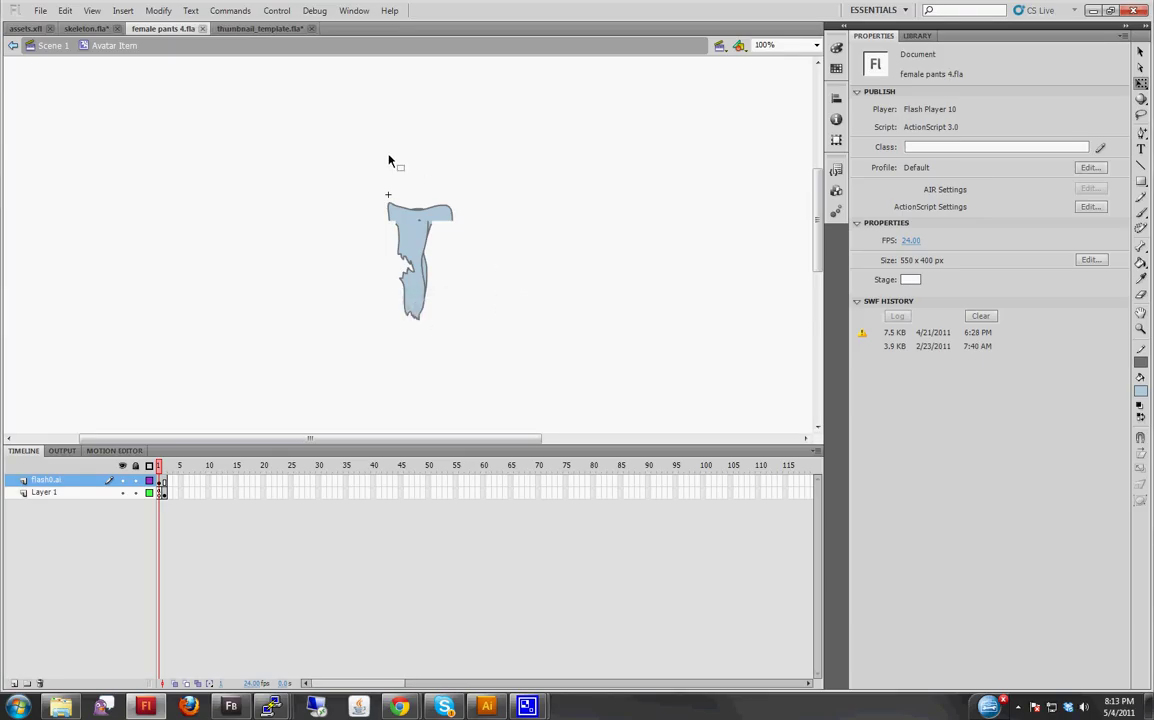
# Export the movie to Pants\swf as female pants 4.swf, replacing the old one
pyautogui.click(40, 11)
pyautogui.moveTo(100, 233)
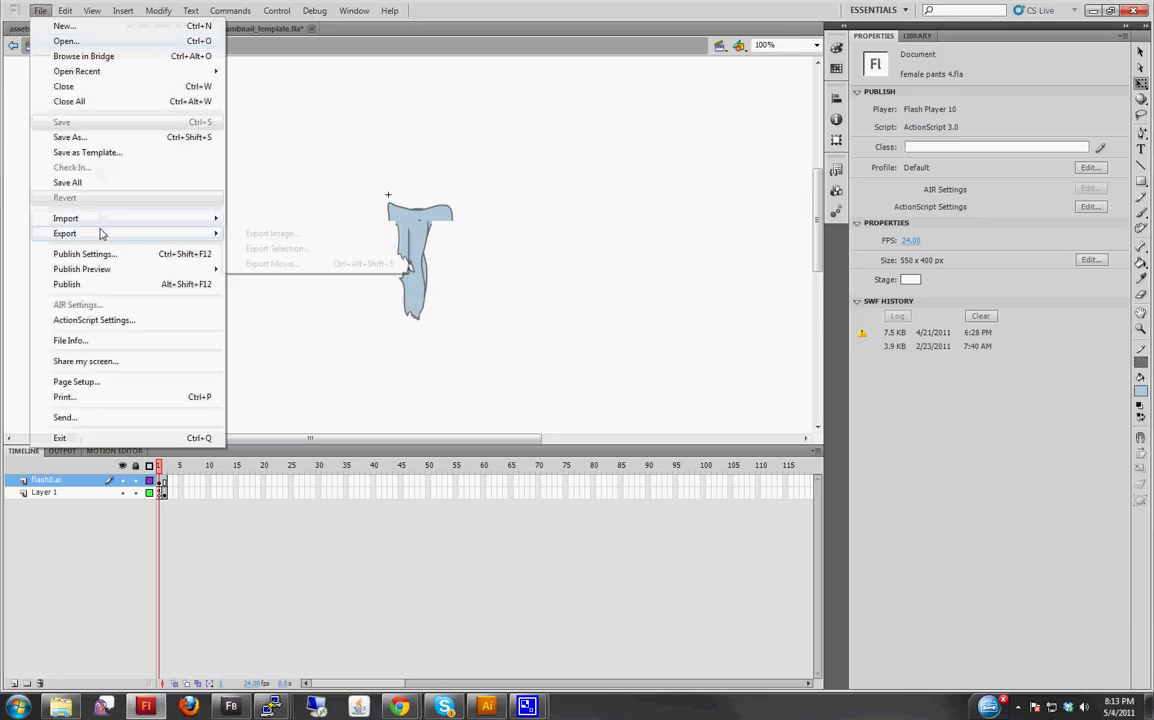
pyautogui.click(262, 264)
pyautogui.click(665, 233)
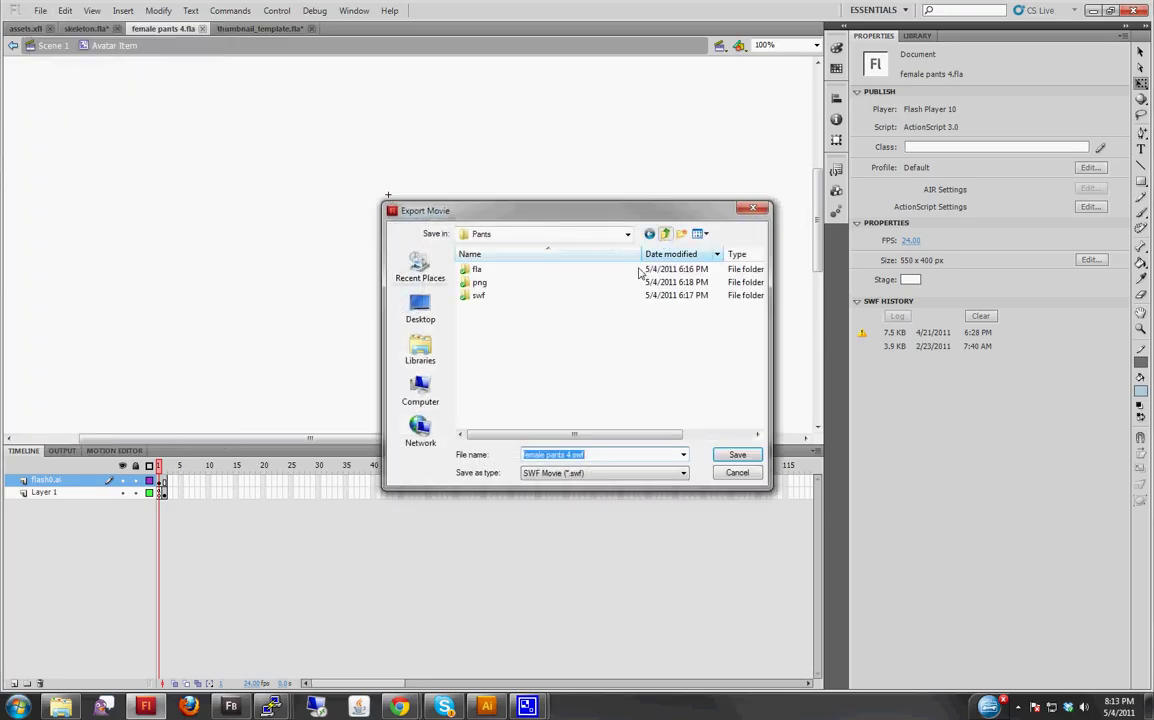
pyautogui.doubleClick(482, 296)
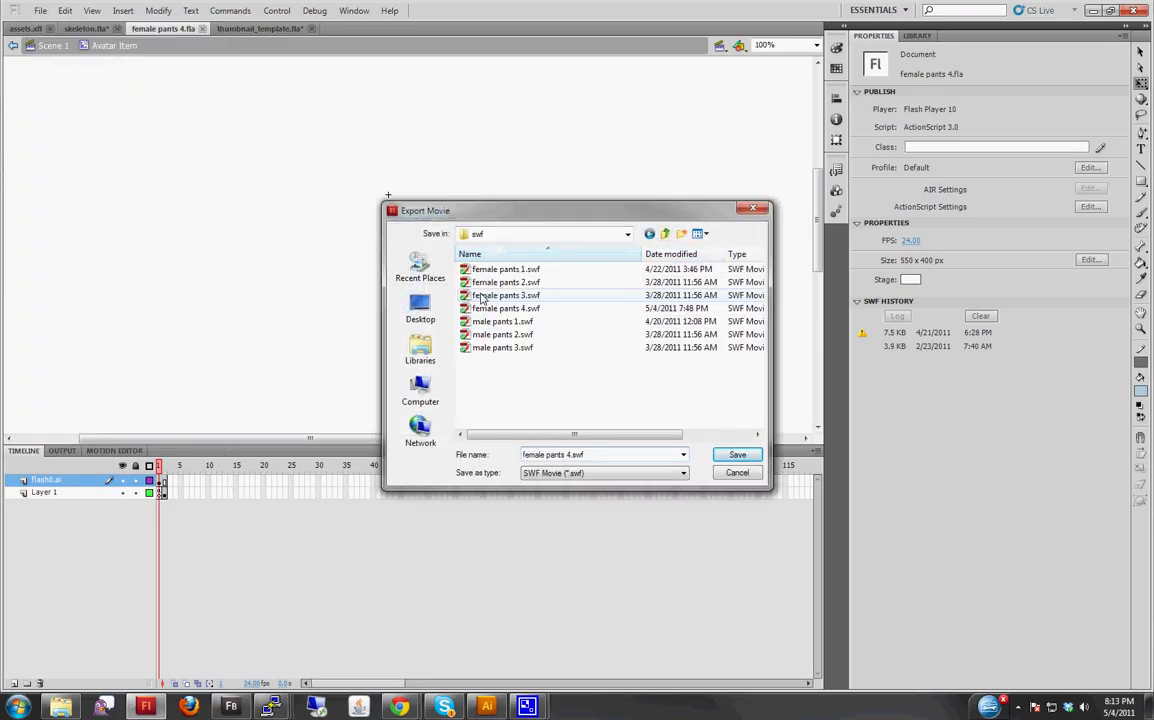
pyautogui.click(737, 455)
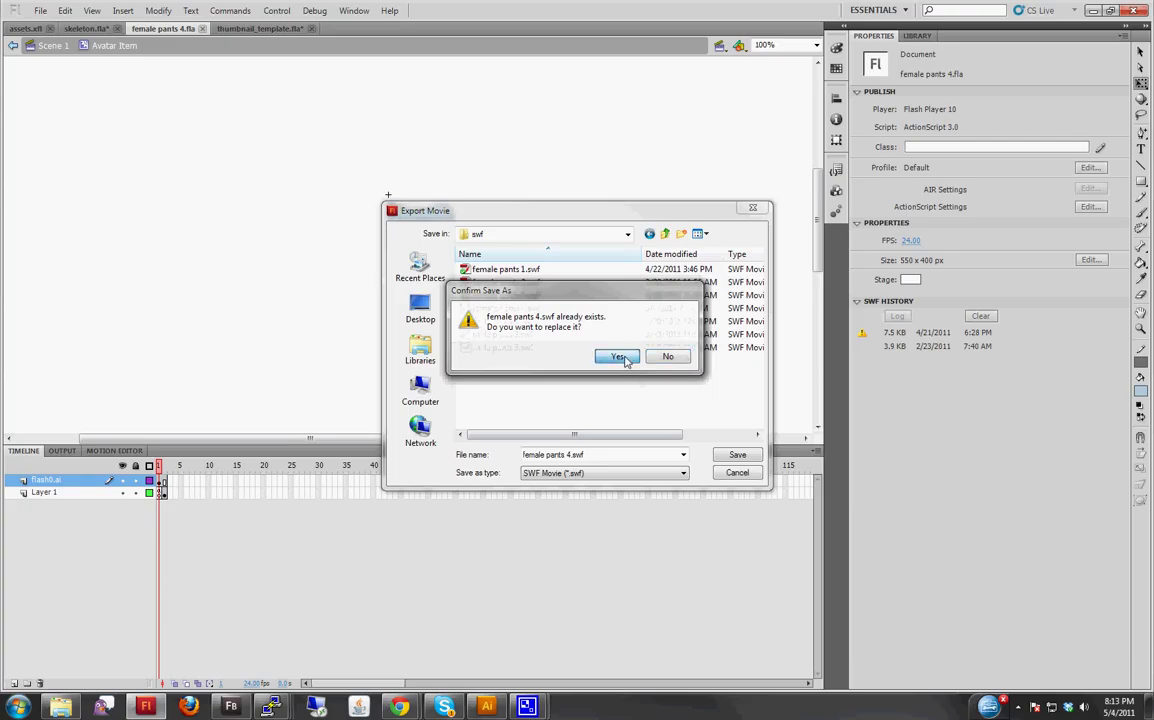
pyautogui.click(620, 358)
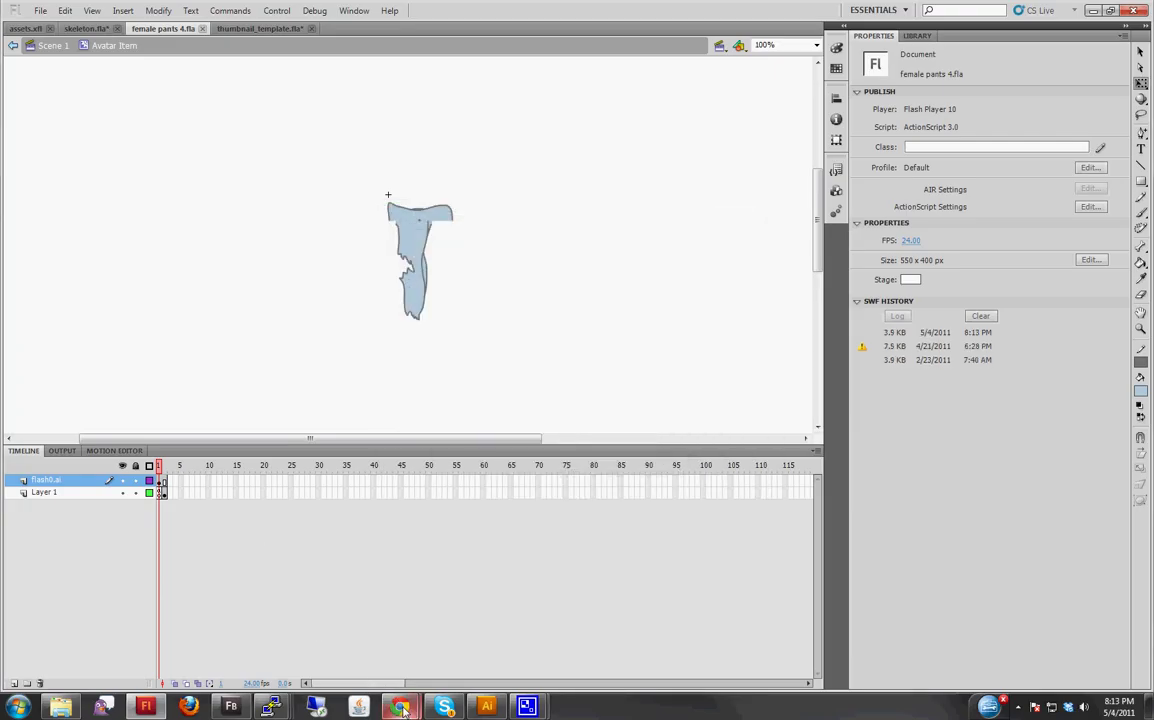
# Open the Female Pants 2 item under Avatar Items > Pants in the admin page
pyautogui.moveTo(400, 707)
pyautogui.click(360, 638)
pyautogui.click(70, 7)
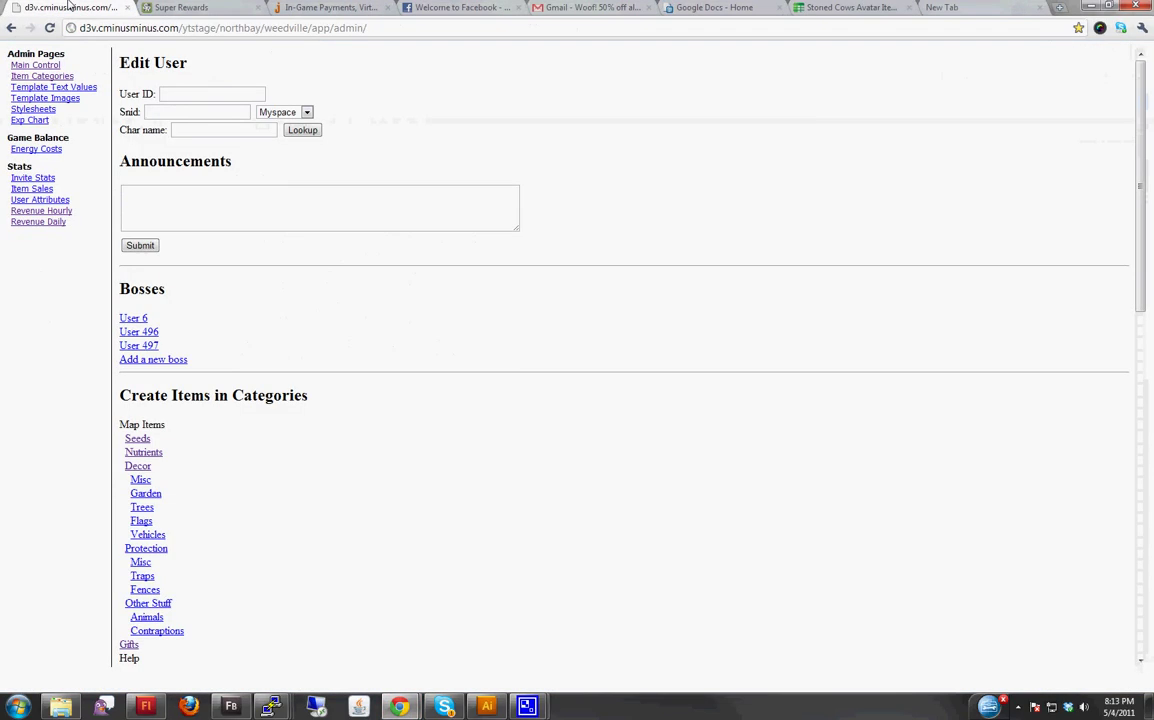
pyautogui.scroll(-4, 318, 476)
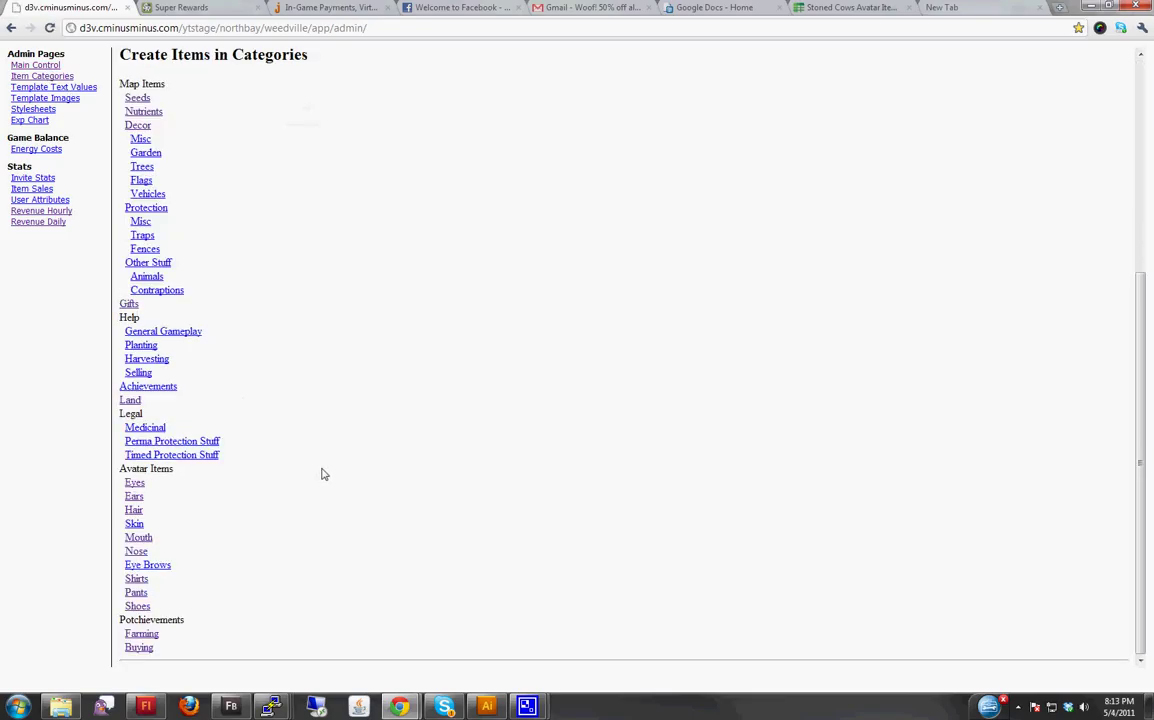
pyautogui.click(136, 594)
pyautogui.scroll(-5, 301, 577)
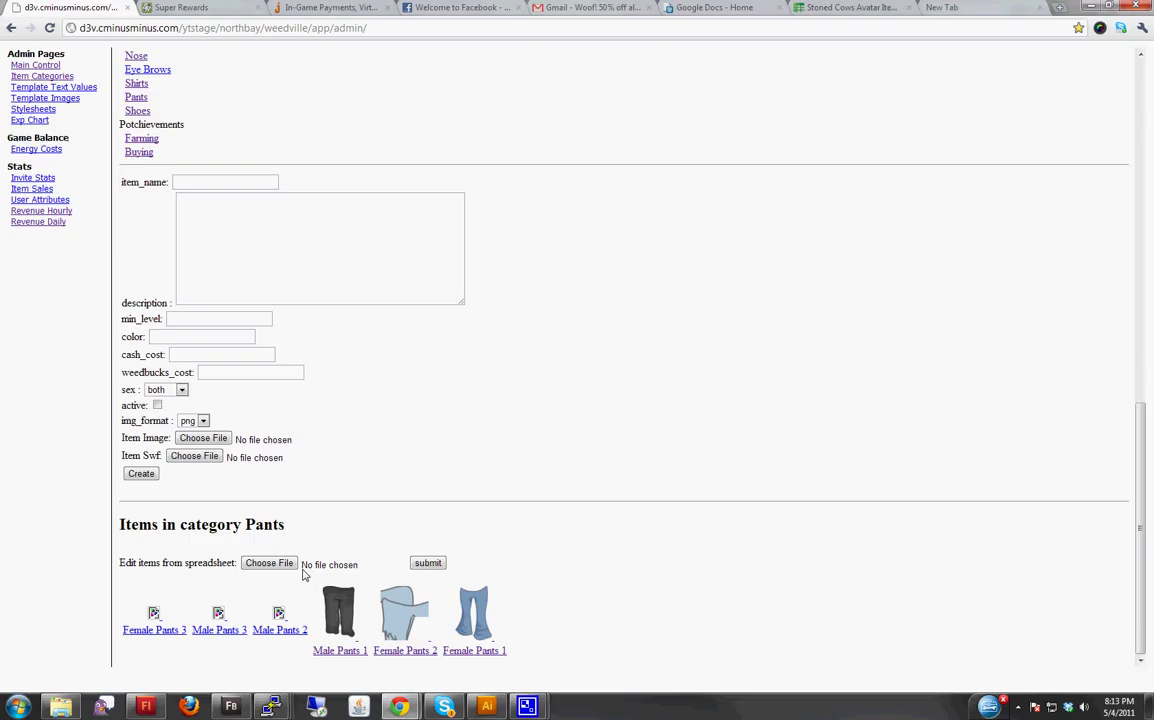
pyautogui.click(407, 621)
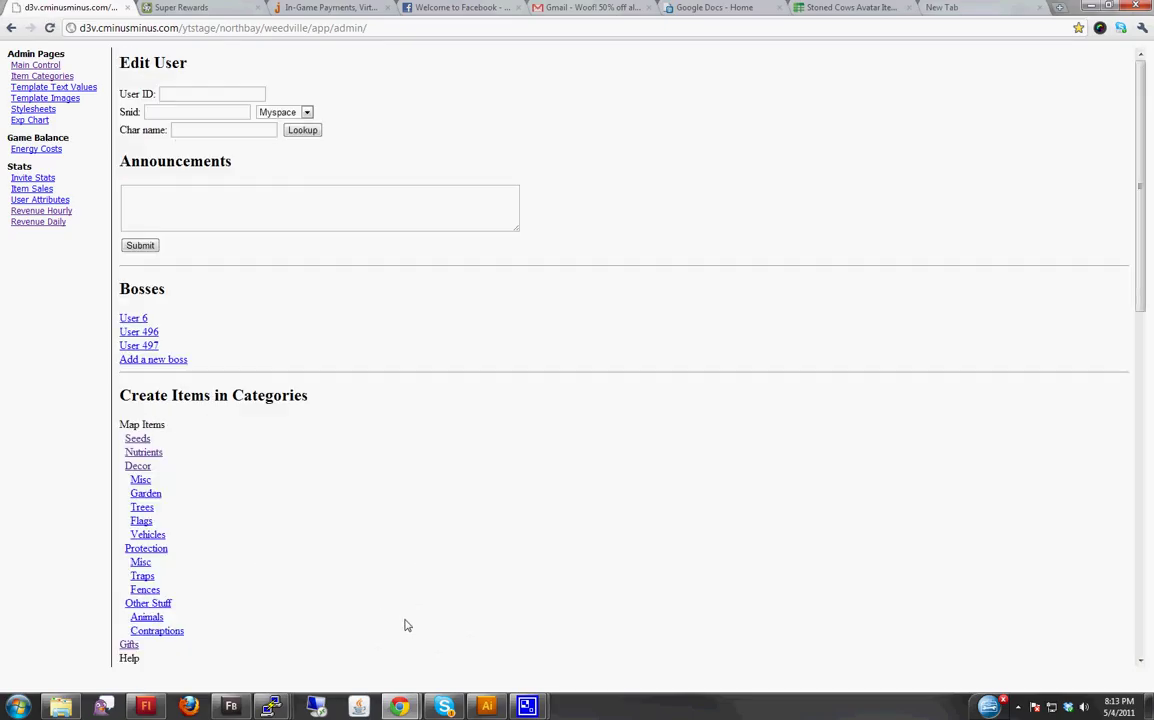
pyautogui.scroll(-7, 408, 624)
pyautogui.scroll(-3, 235, 512)
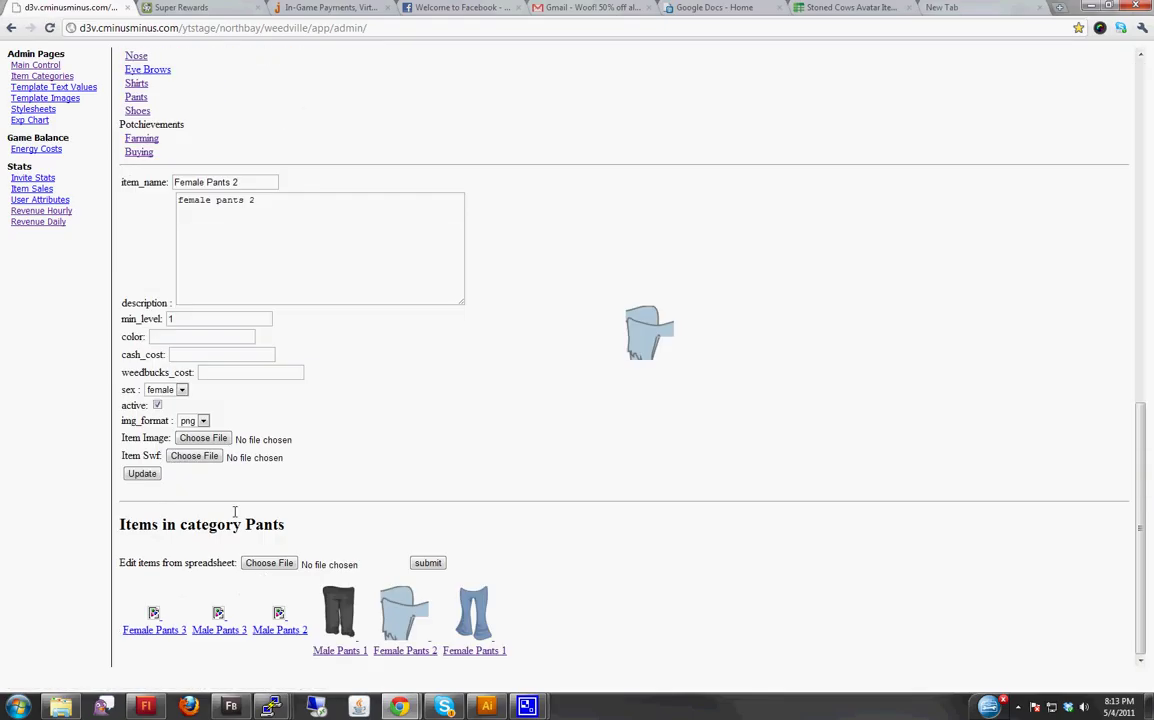
# Attach female pants 4.swf and female pants 4.png to the item and submit the update
pyautogui.click(195, 458)
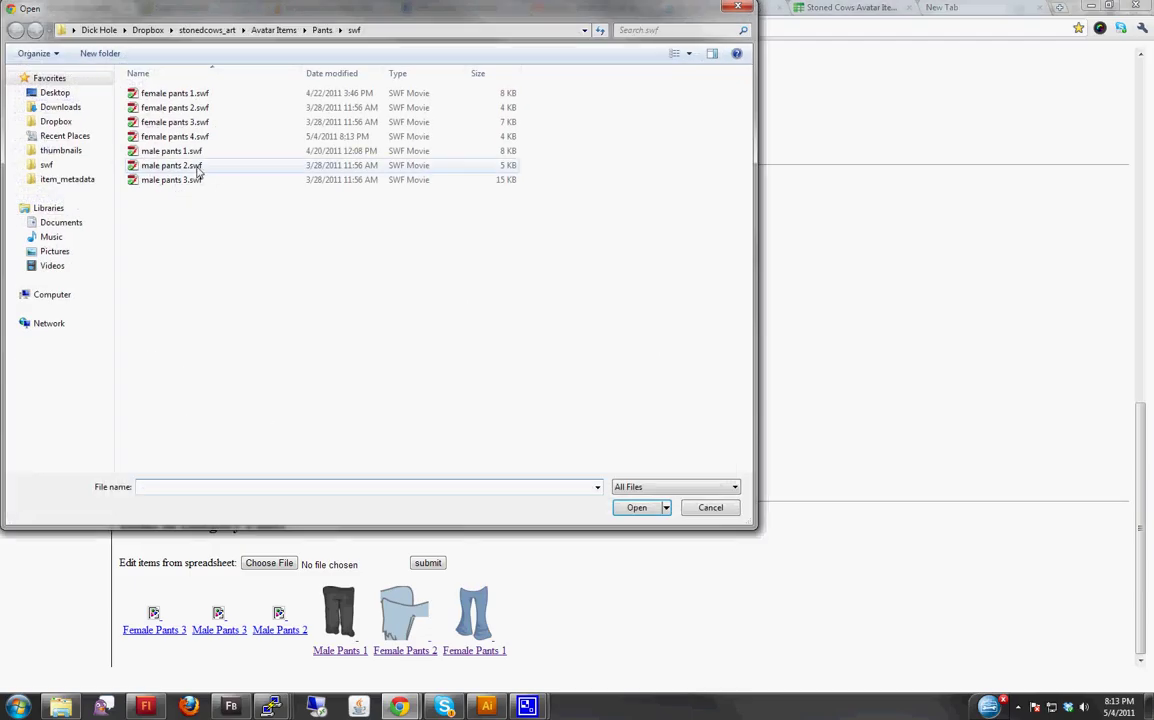
pyautogui.doubleClick(197, 140)
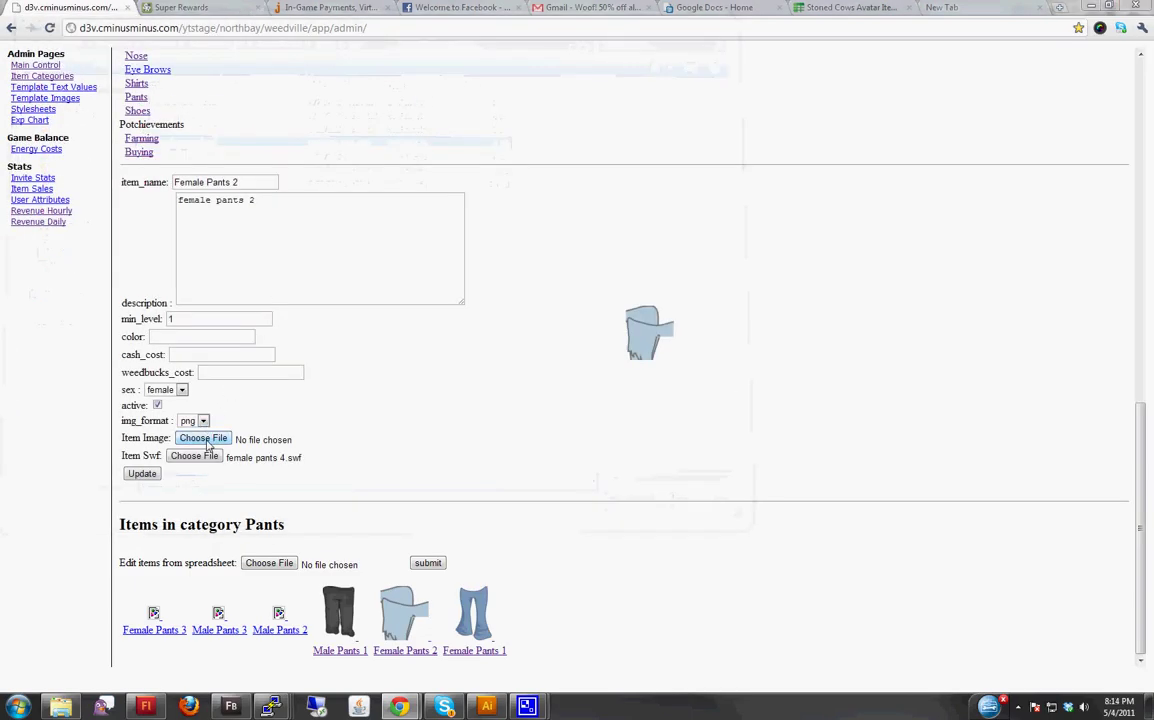
pyautogui.click(206, 438)
pyautogui.click(322, 30)
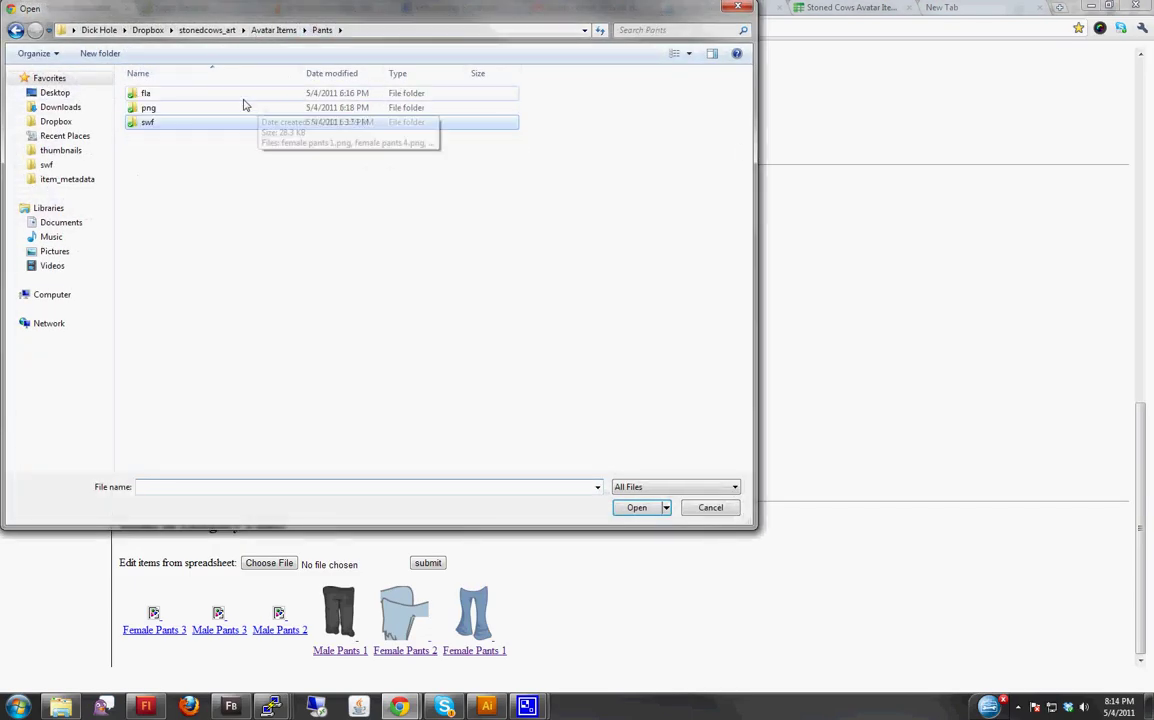
pyautogui.click(186, 111)
pyautogui.doubleClick(186, 111)
pyautogui.doubleClick(215, 102)
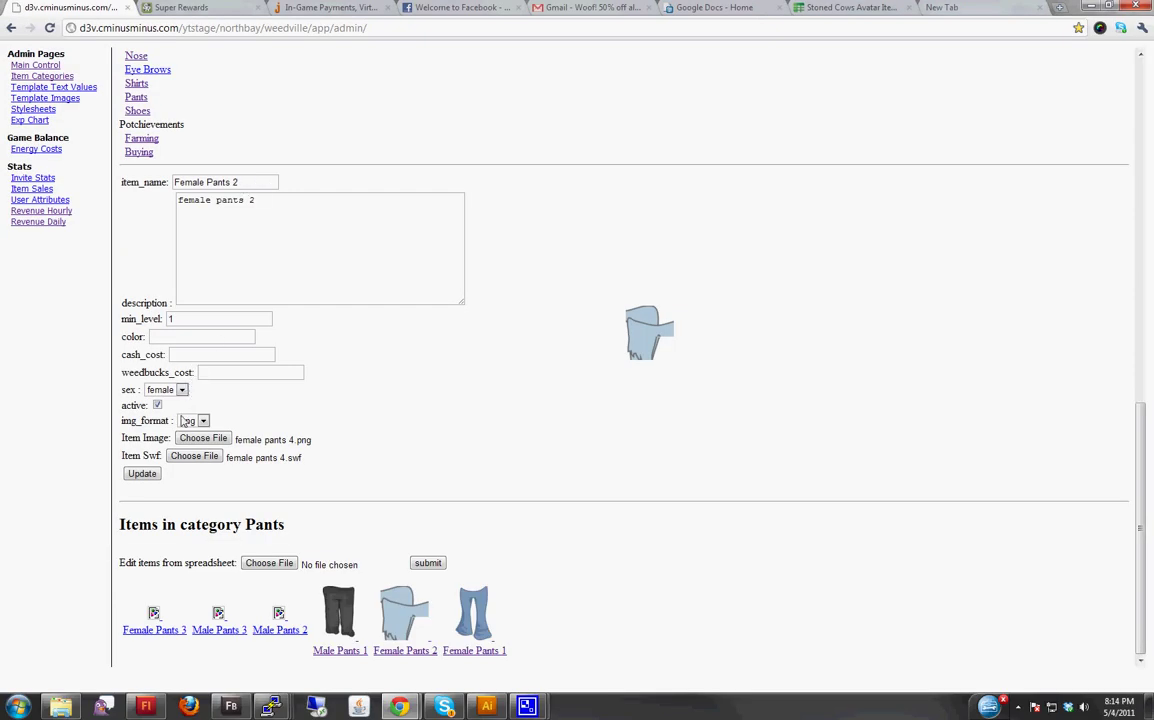
pyautogui.click(142, 473)
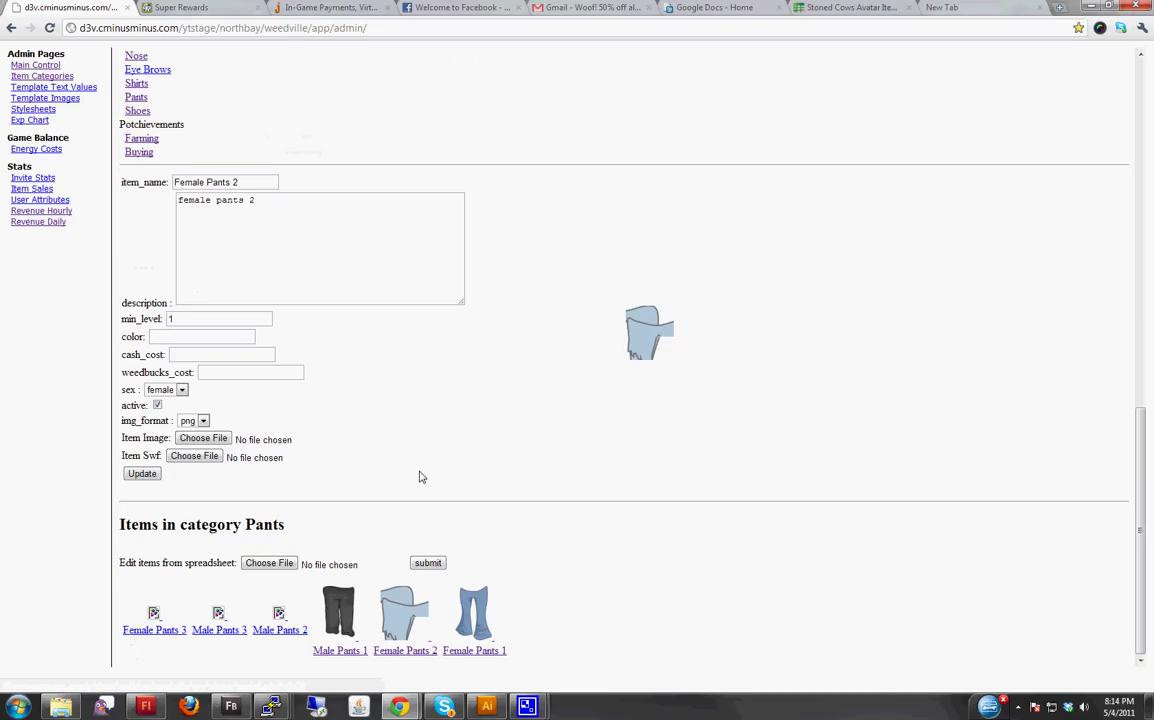
# Reload the admin page and reopen Pants > Female Pants 2 to view its new thumbnail
pyautogui.rightClick(411, 588)
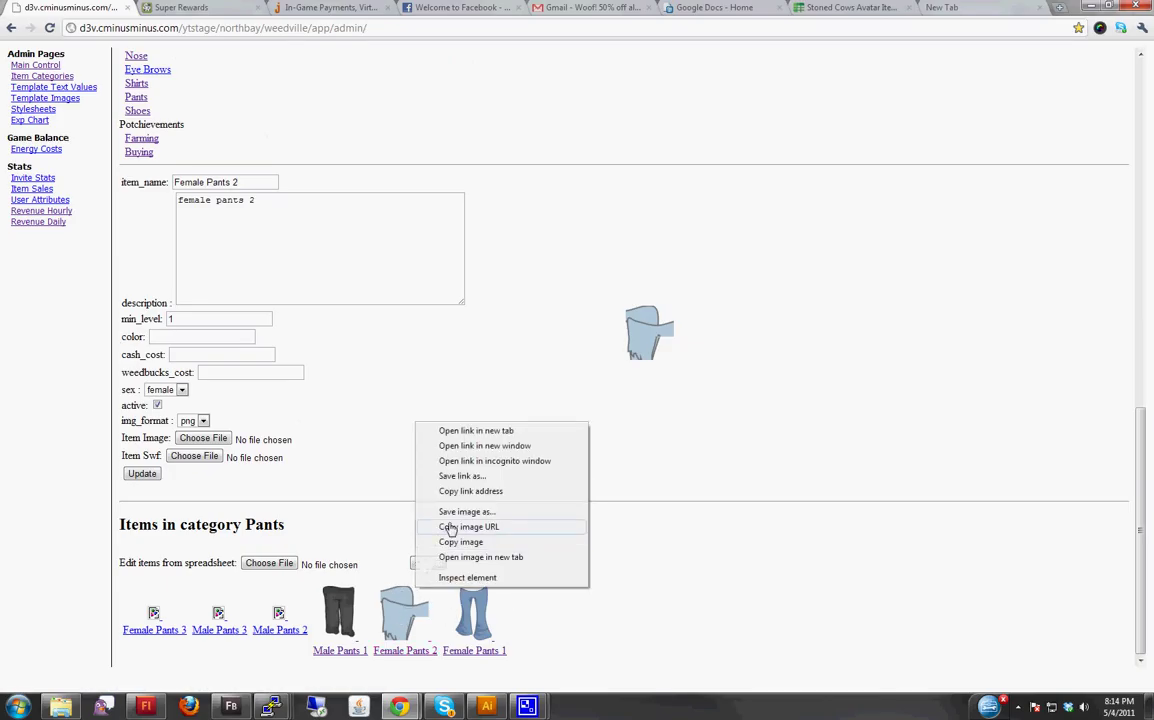
pyautogui.rightClick(708, 366)
pyautogui.click(744, 404)
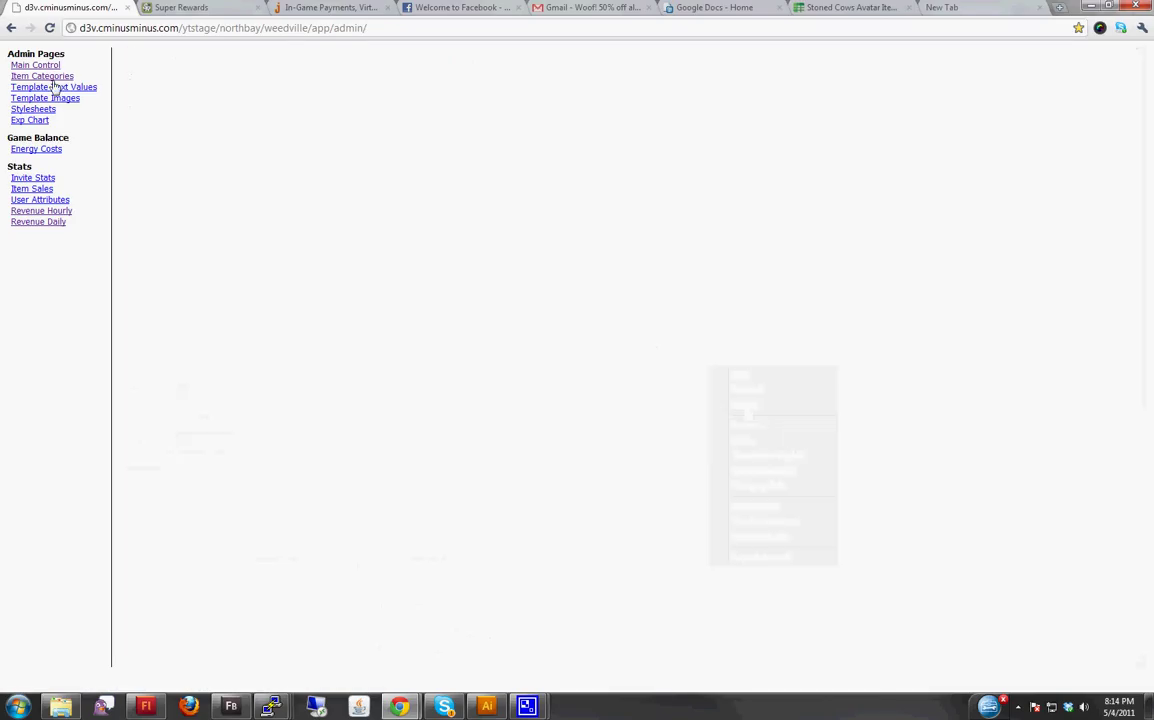
pyautogui.scroll(-4, 400, 420)
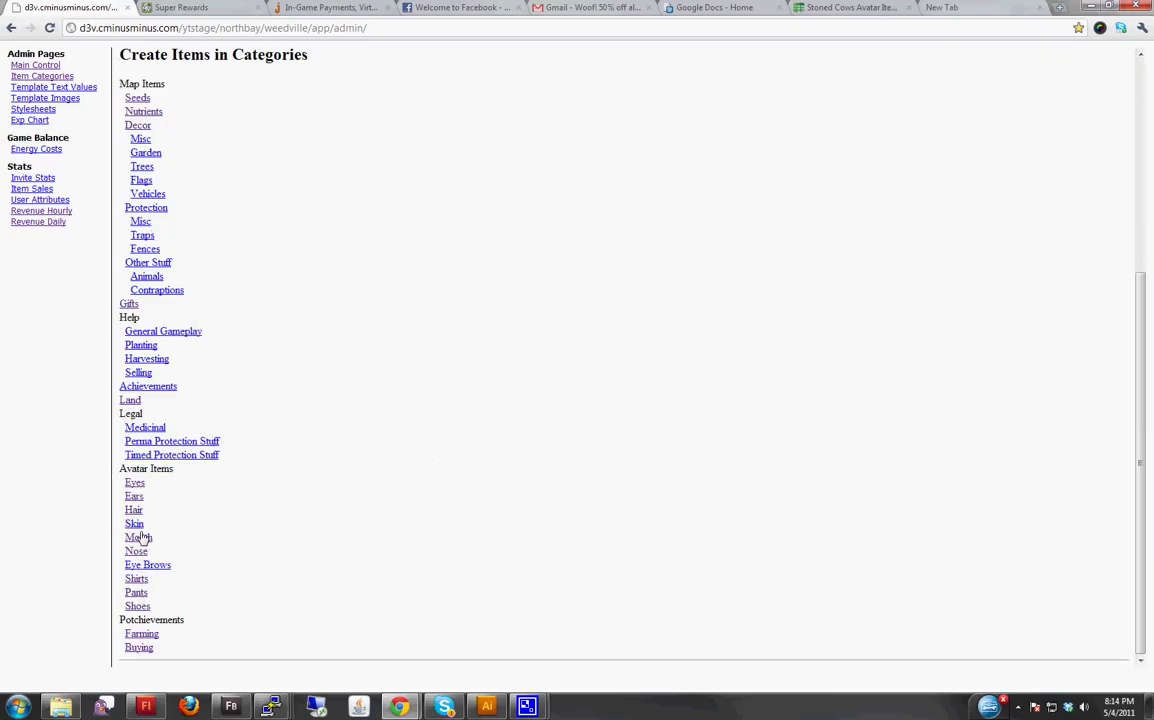
pyautogui.click(135, 594)
pyautogui.scroll(-10, 260, 598)
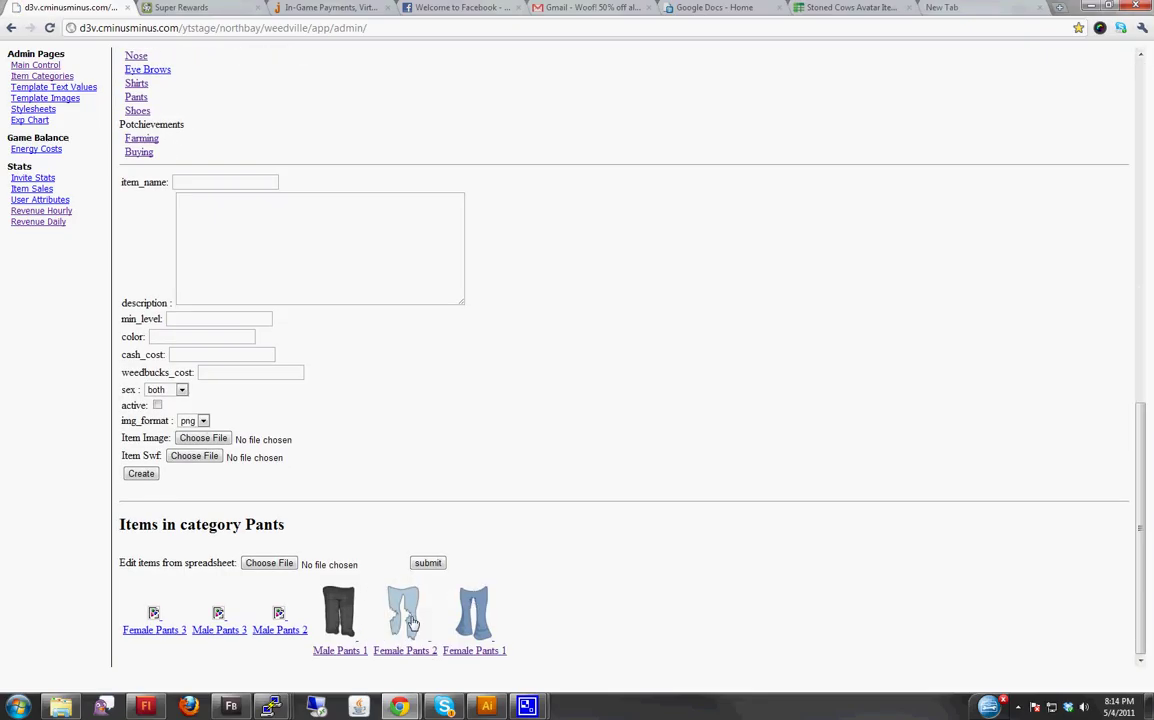
pyautogui.click(405, 612)
pyautogui.scroll(-10, 410, 621)
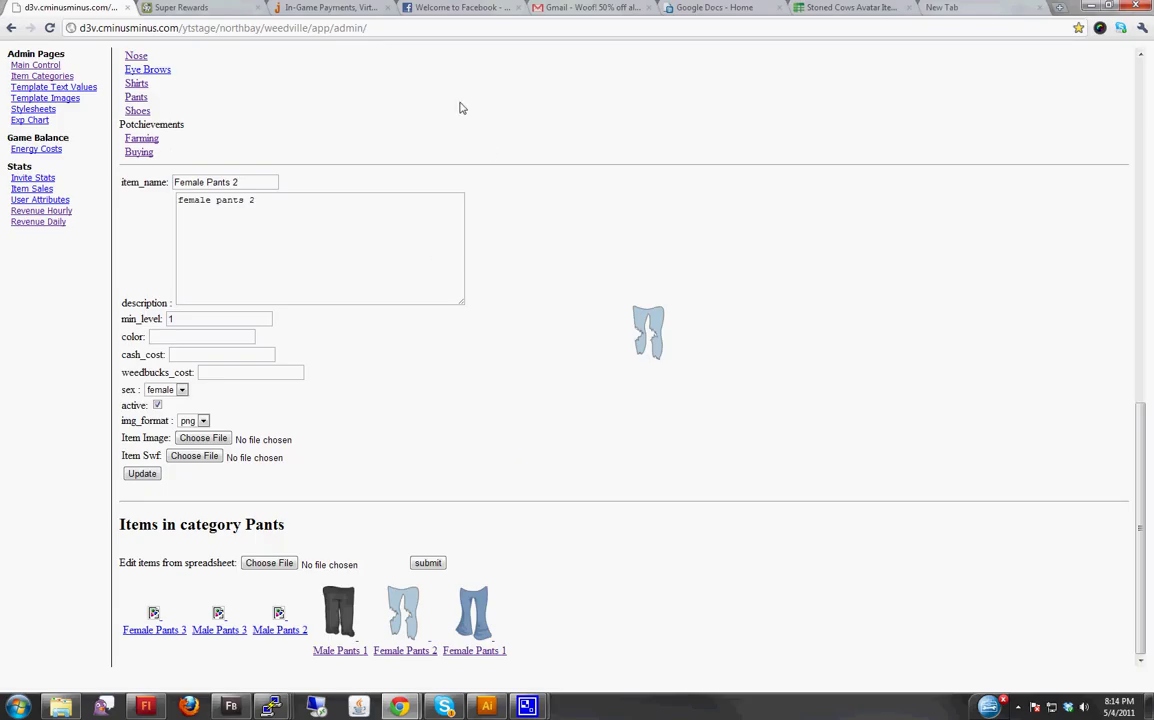
# Load the Stoned Cows game in a new tab and dismiss the Welcome Back popup
pyautogui.hotkey('ctrl', 't')
pyautogui.write('apps.facebook.com/weedvillegame')
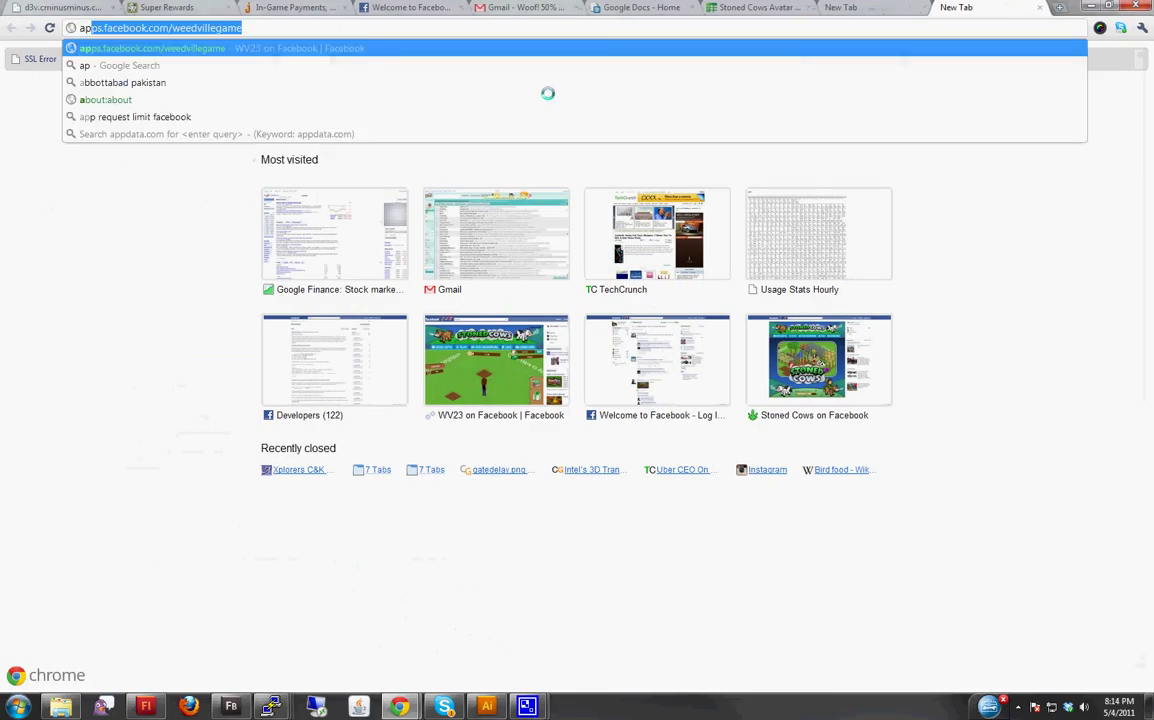
pyautogui.press('Return')
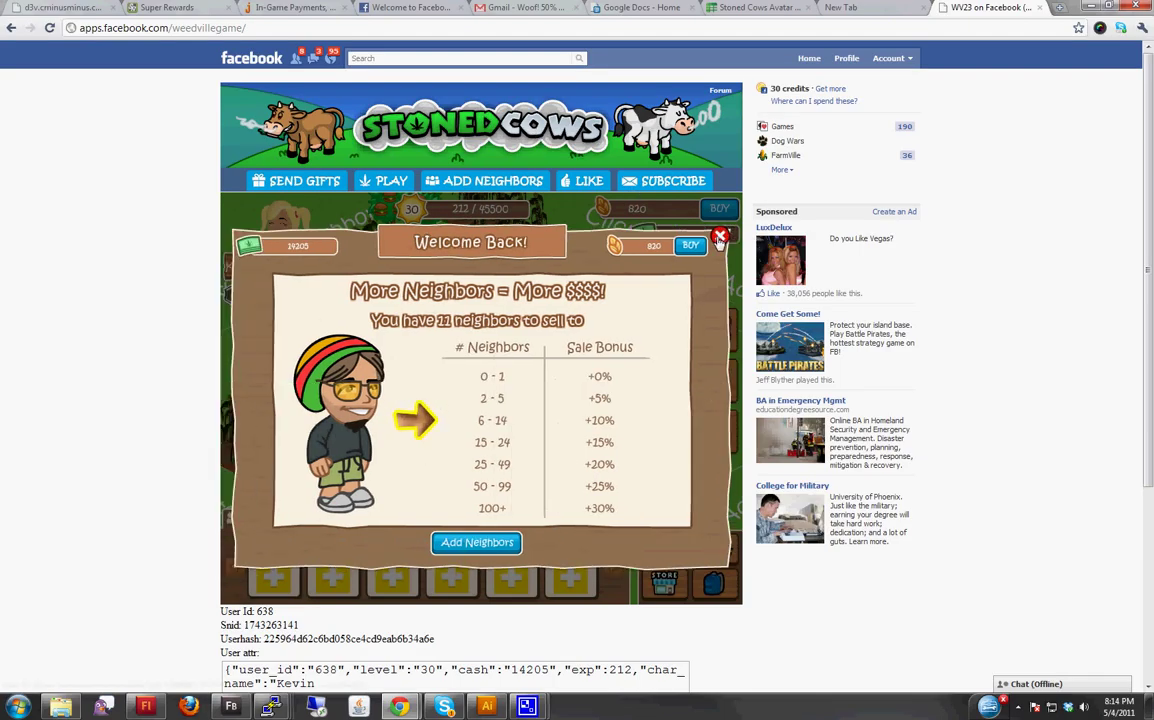
pyautogui.click(719, 237)
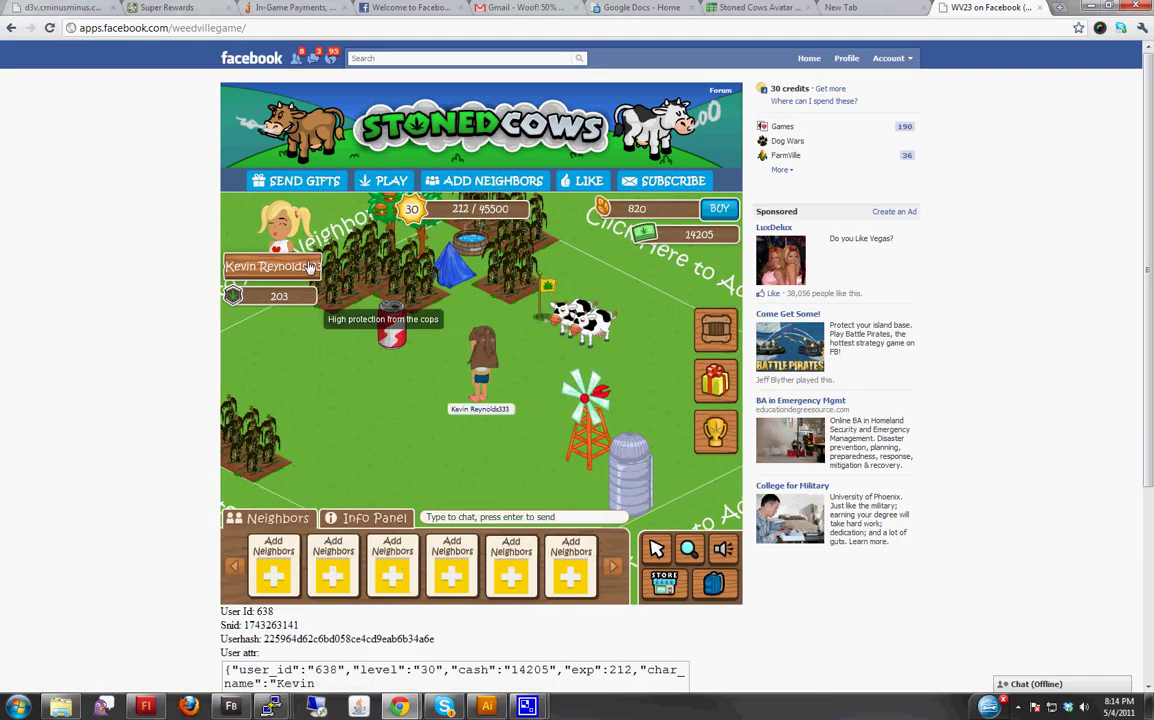
# Dress the avatar in the torn jeans, close the editor, and select the page address
pyautogui.click(447, 390)
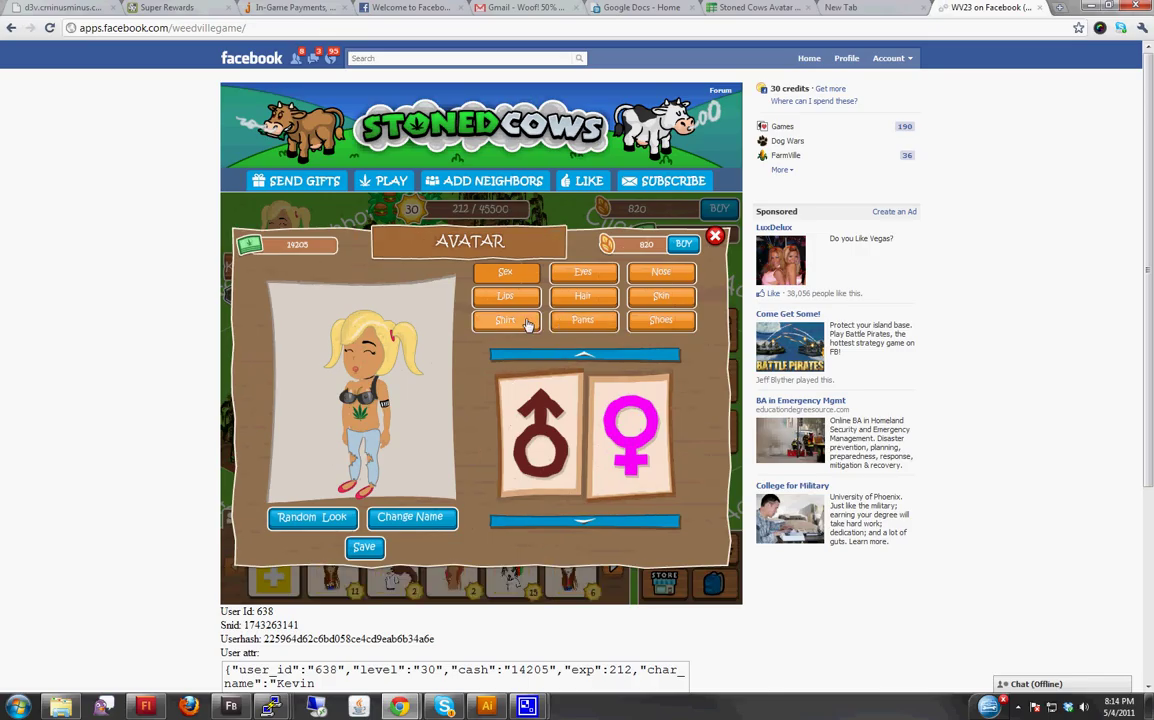
pyautogui.click(582, 320)
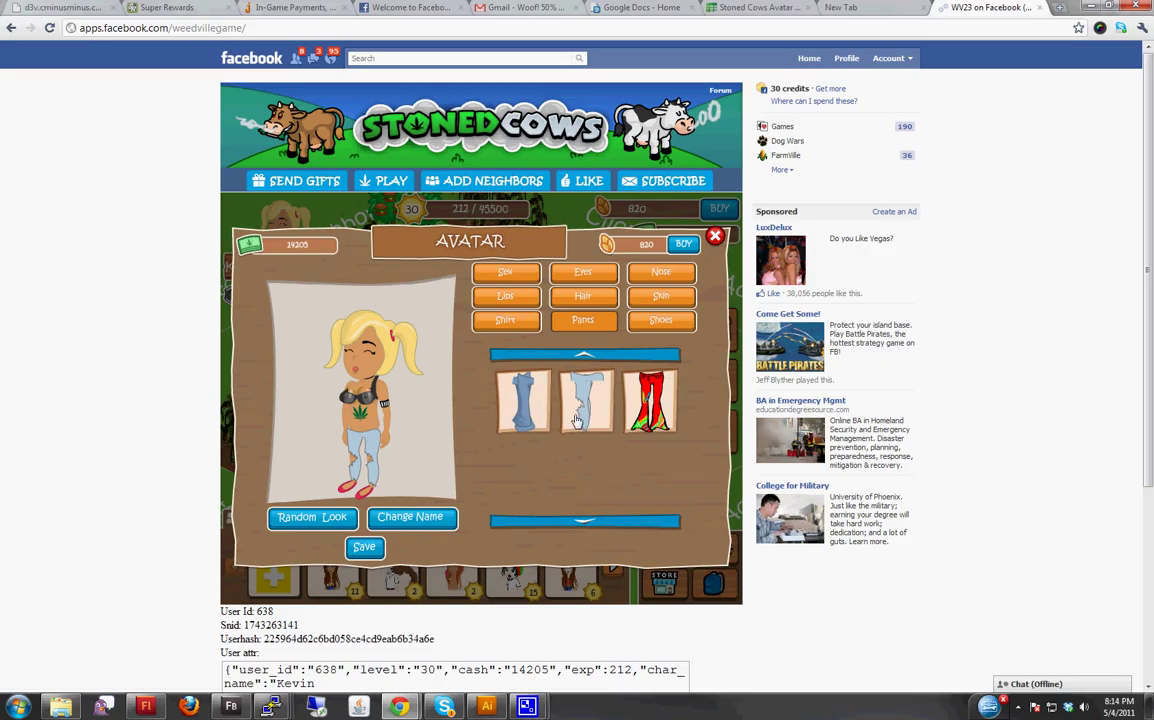
pyautogui.click(525, 416)
pyautogui.click(585, 415)
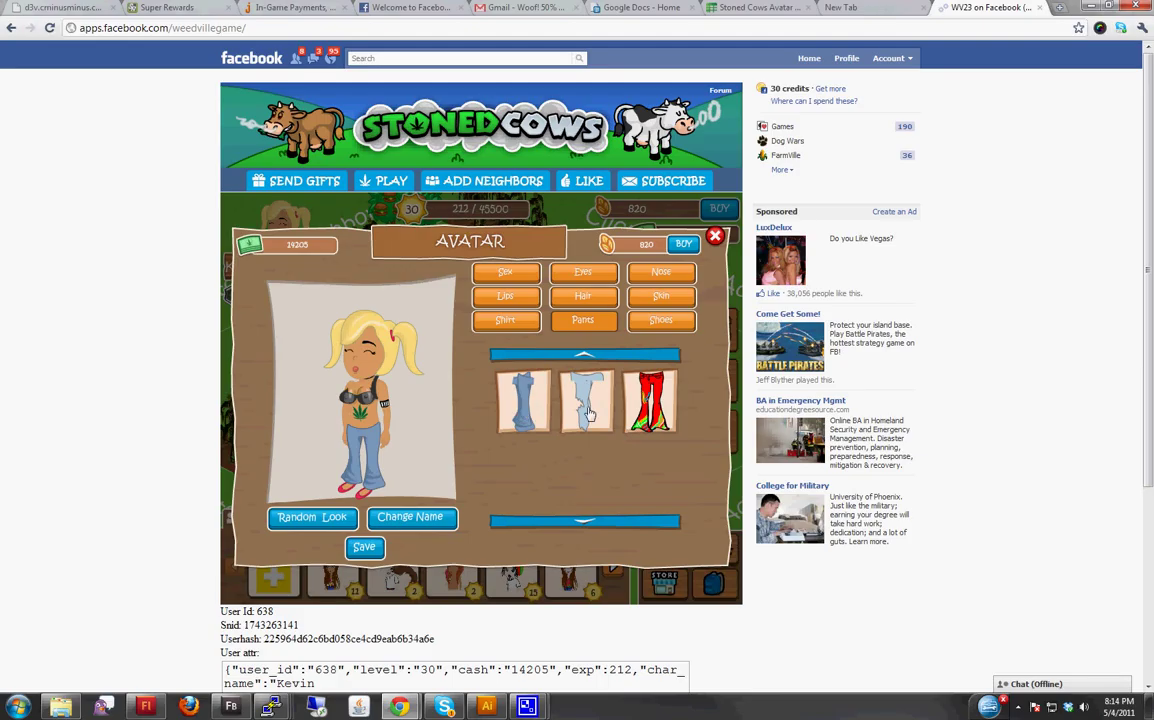
pyautogui.click(363, 546)
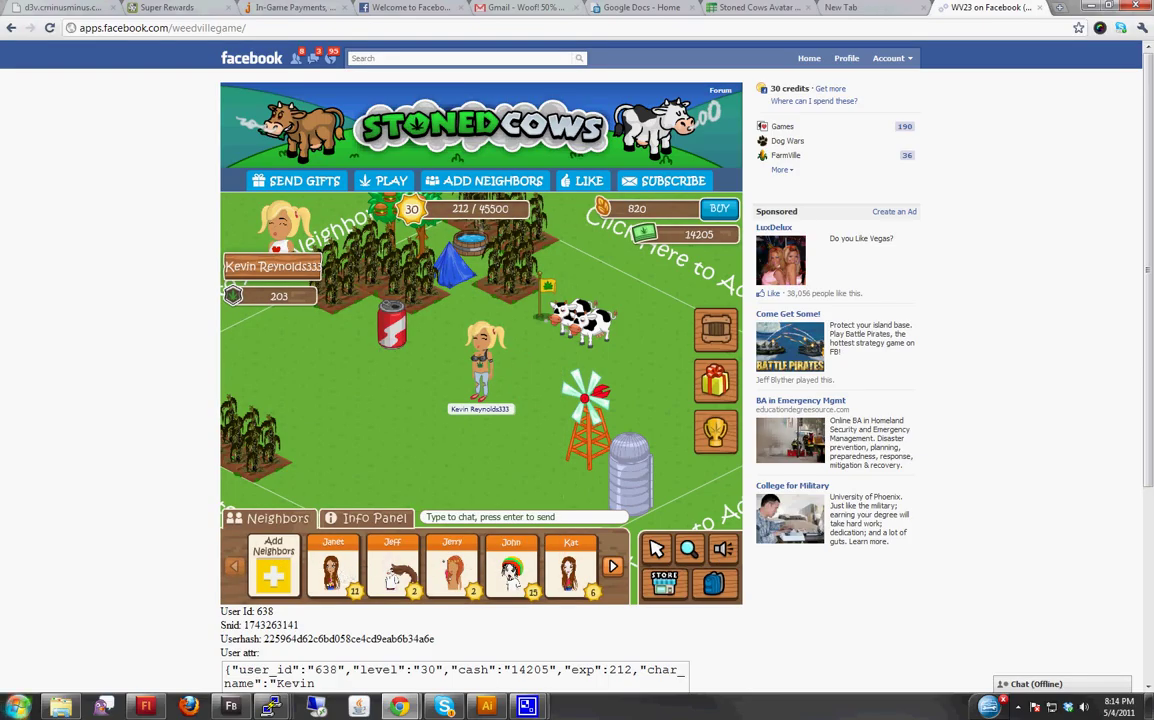
pyautogui.press('super')
pyautogui.press('super')
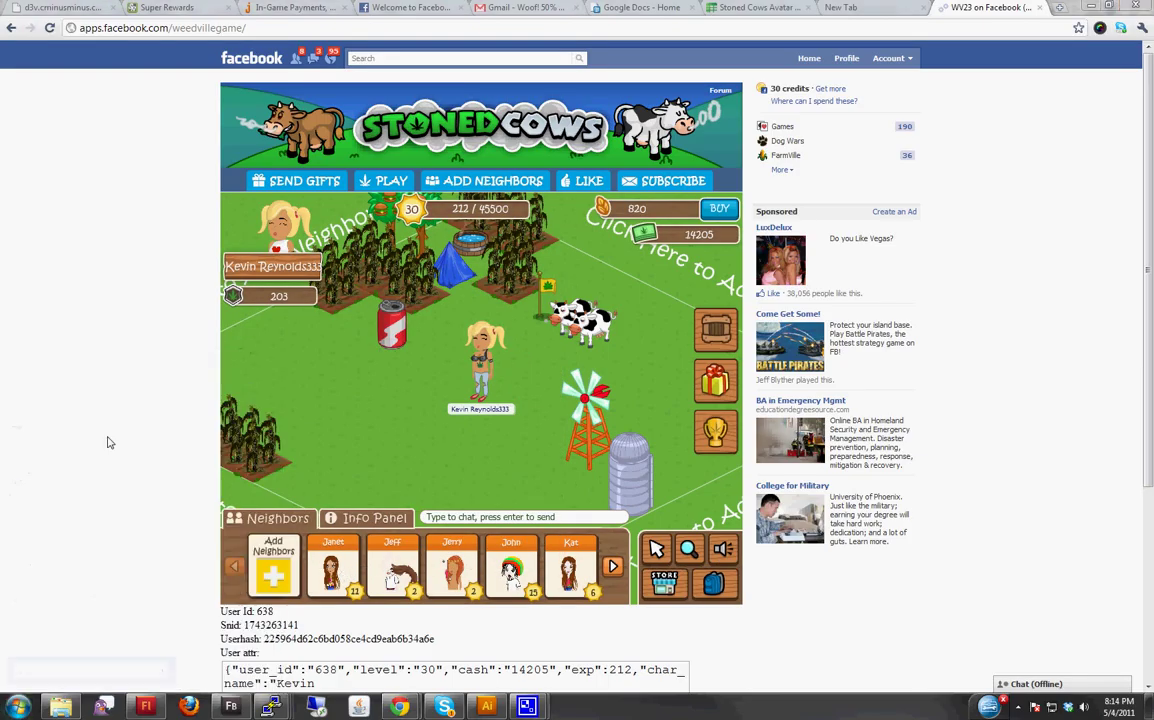
pyautogui.hotkey('ctrl', 'l')
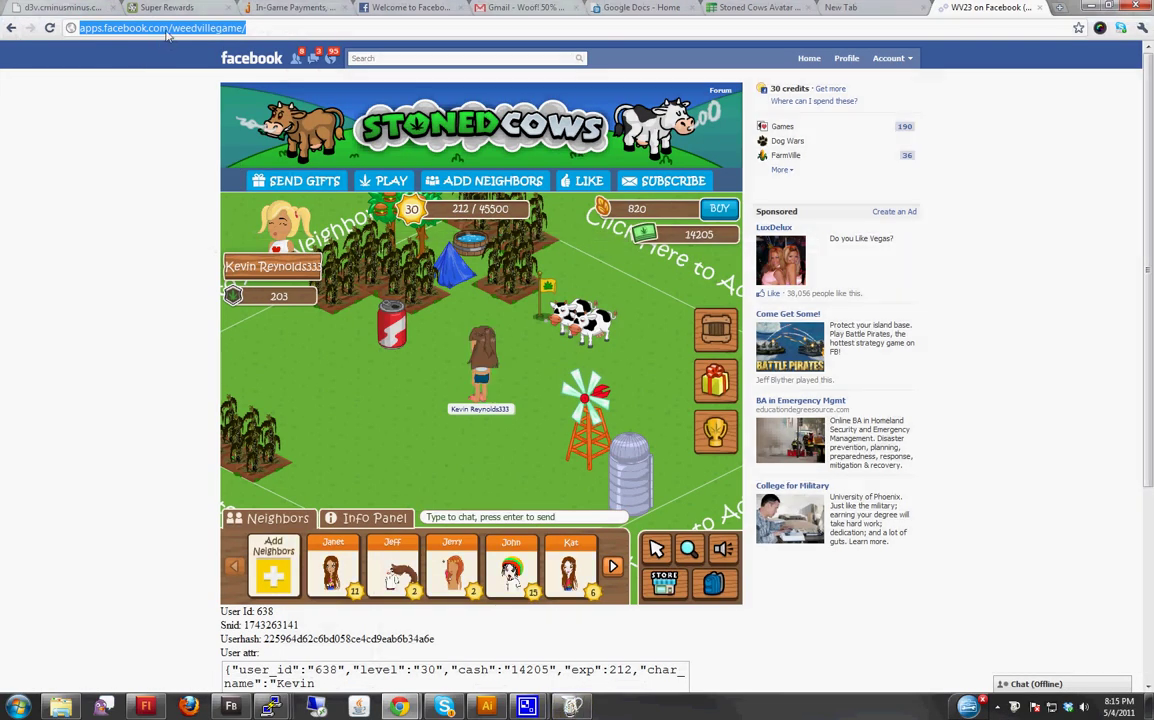
# Reload Stoned Cows, close Welcome Back, and bring up the avatar's Pants choices showing the torn jeans
pyautogui.click(168, 30)
pyautogui.press('Return')
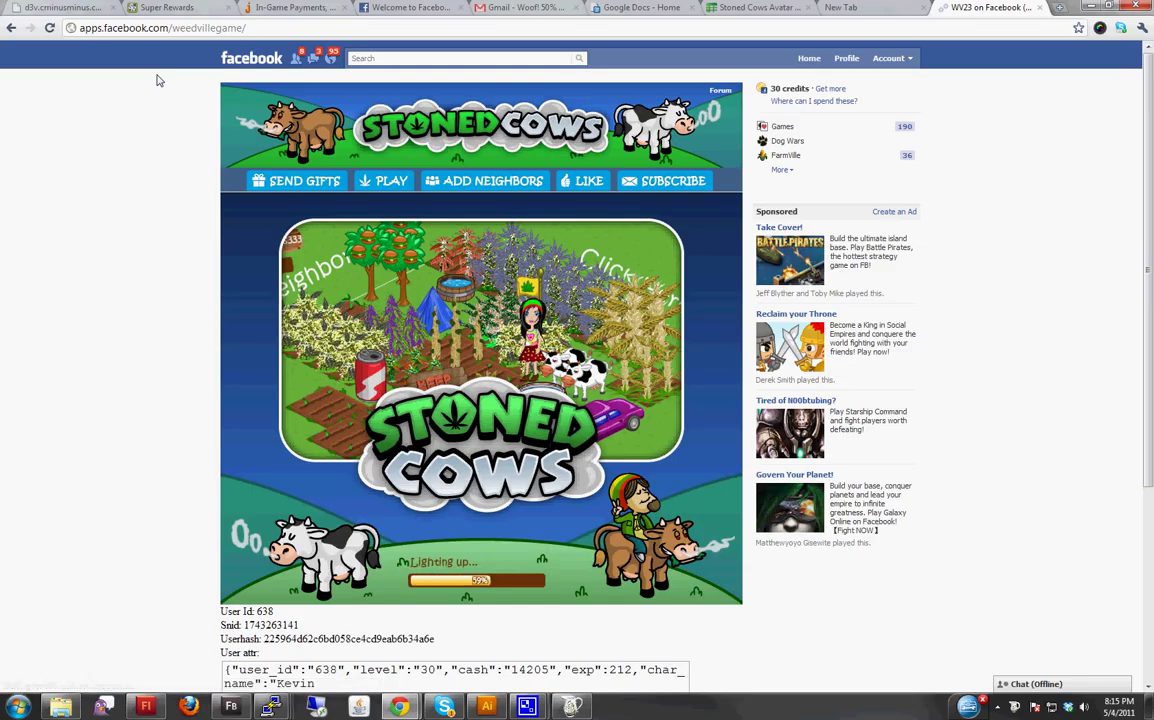
pyautogui.click(720, 239)
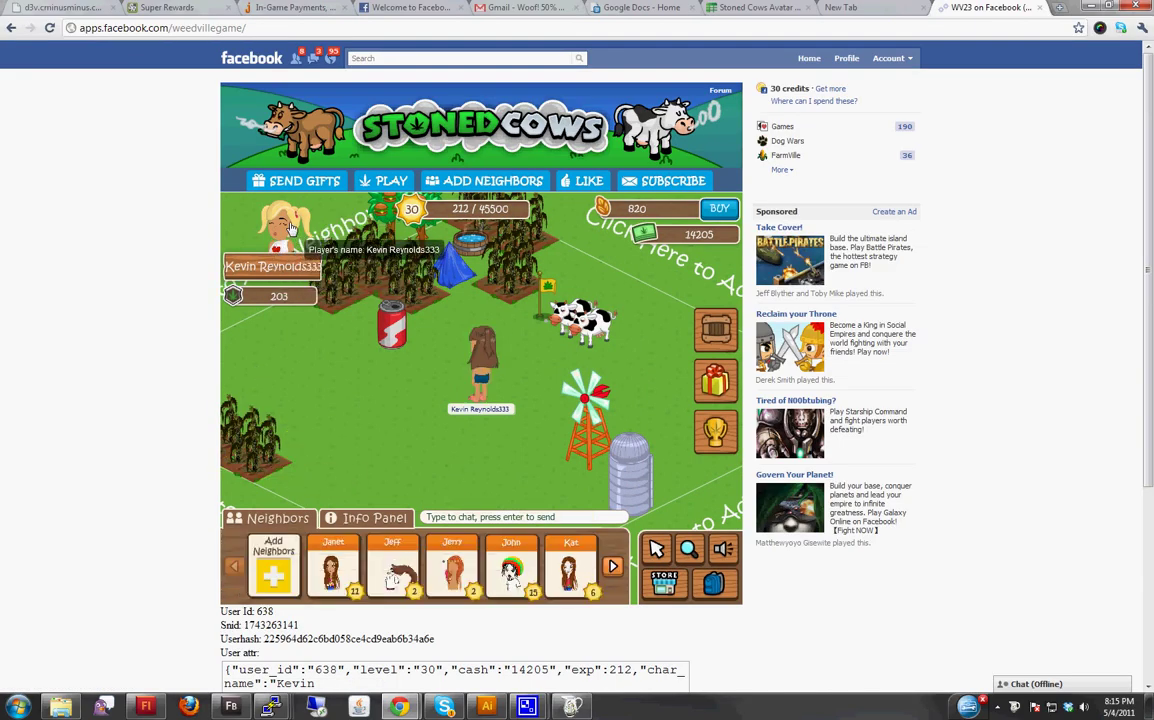
pyautogui.click(277, 268)
pyautogui.click(560, 324)
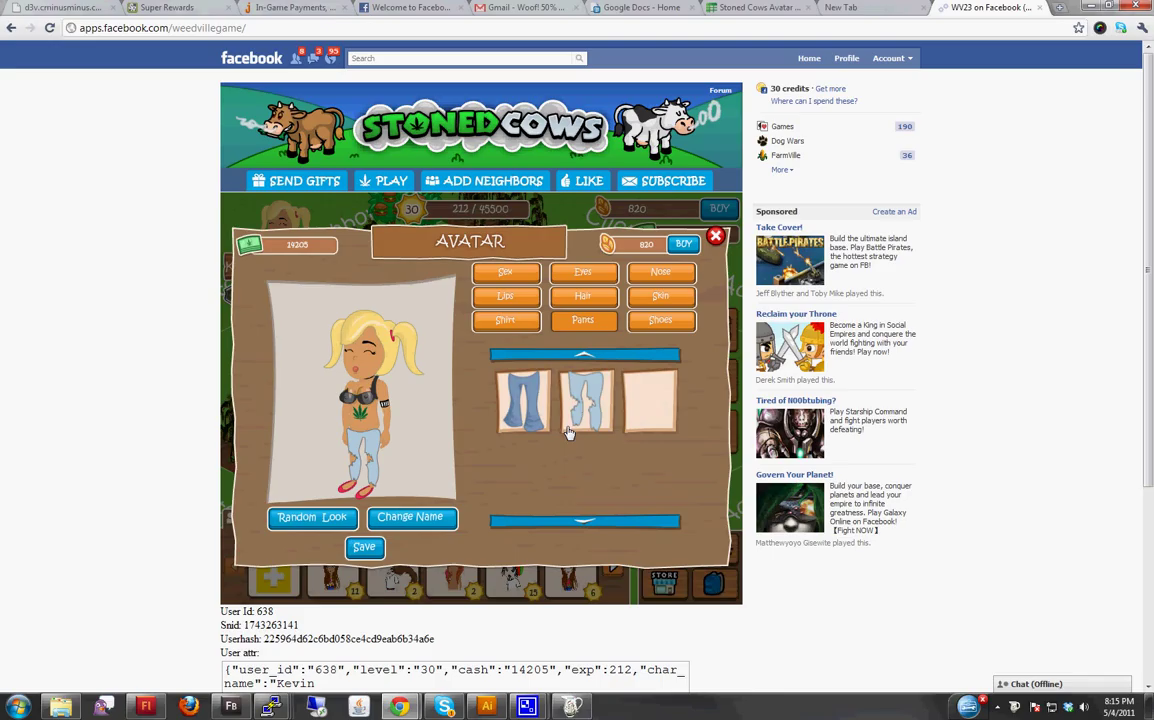
# Save the torn jeans look and walk the avatar to a couple of farm spots
pyautogui.click(363, 546)
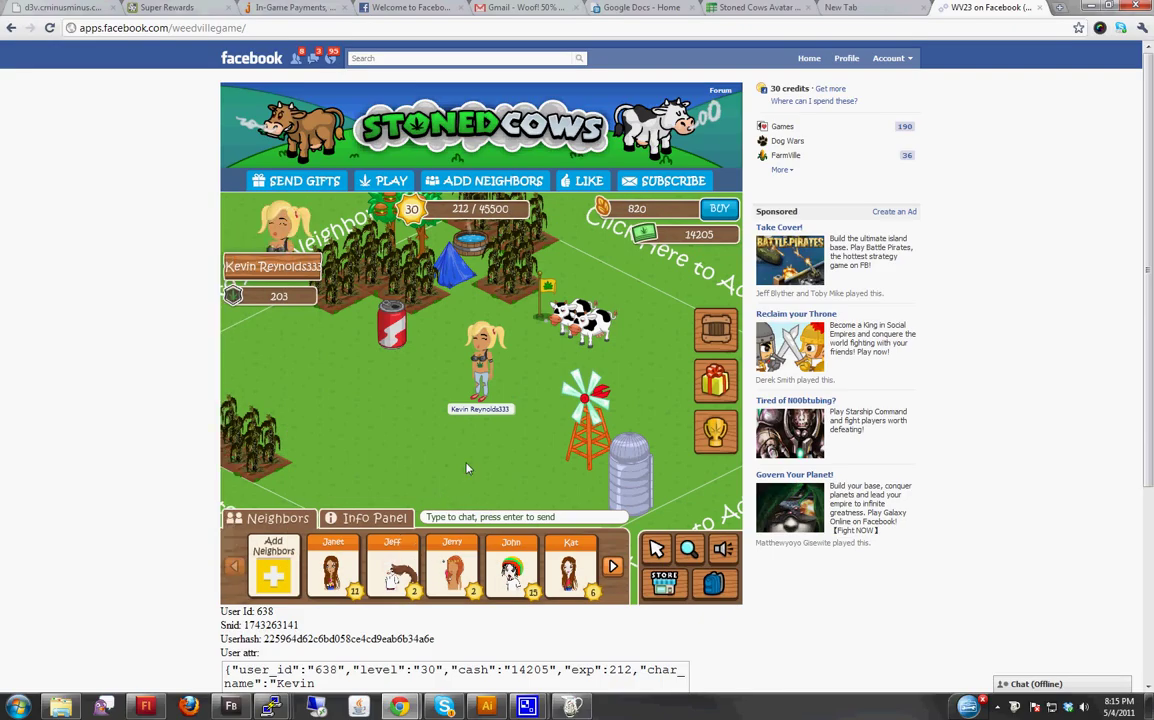
pyautogui.click(470, 464)
pyautogui.click(390, 430)
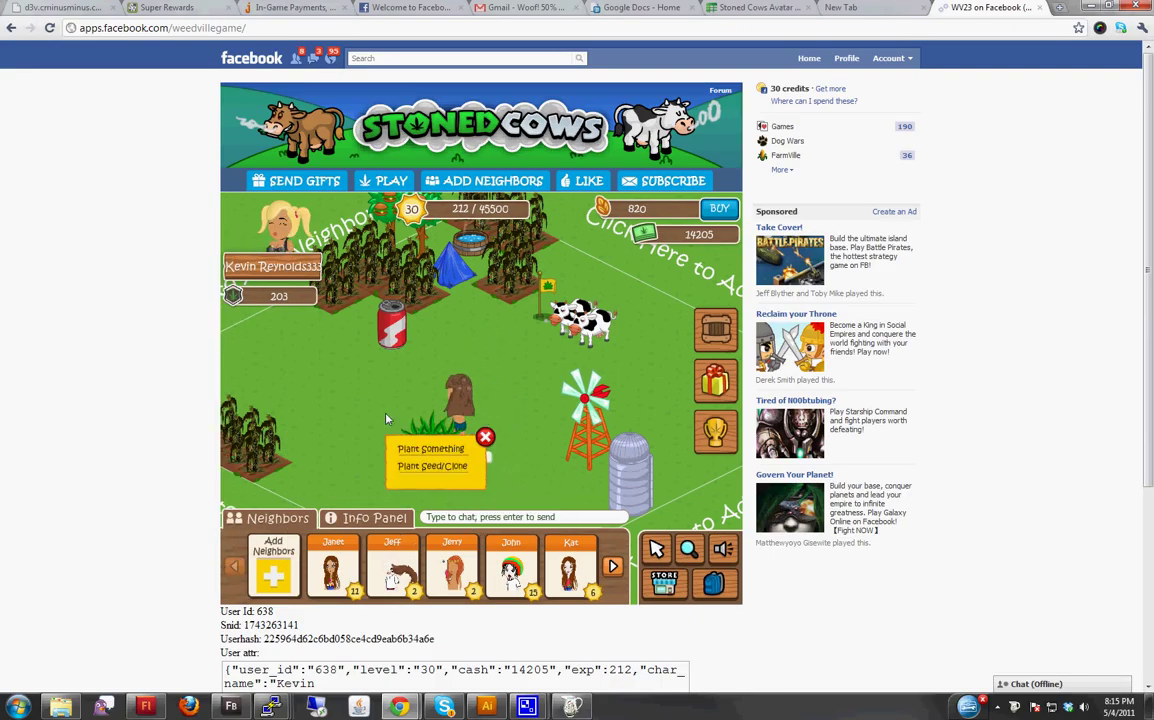
pyautogui.click(491, 444)
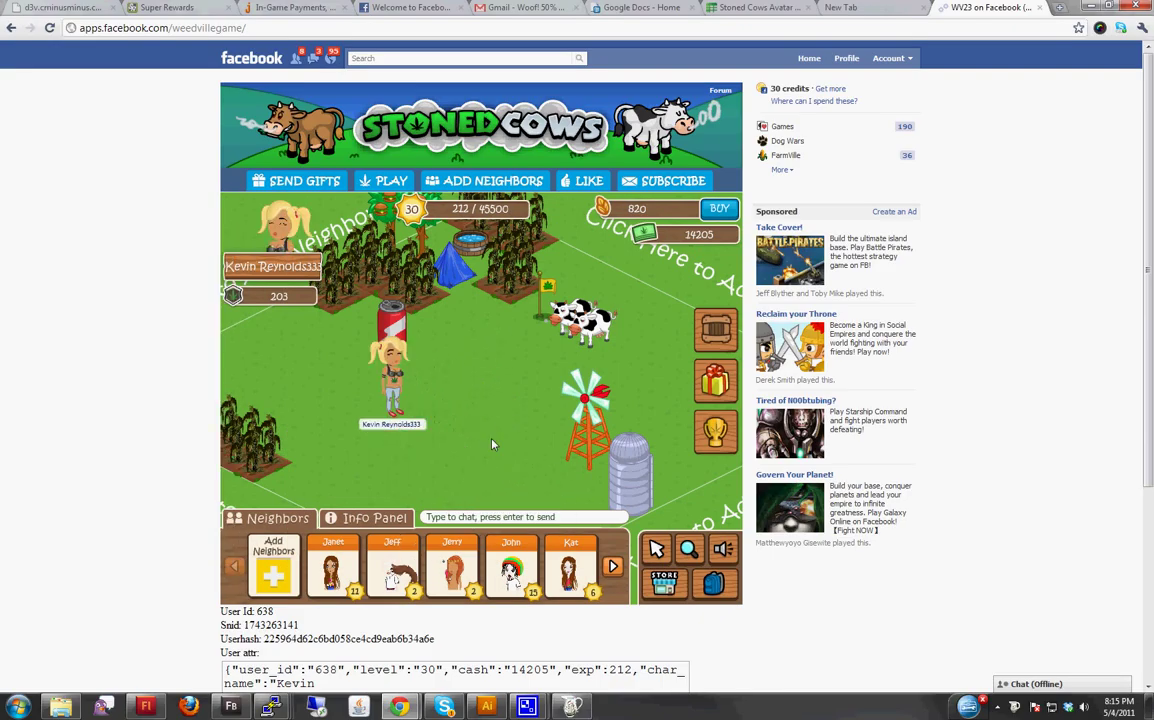
# Zoom in three levels and walk the torn-jeans avatar around the farm, then return to Flash
pyautogui.click(688, 548)
pyautogui.click(688, 521)
pyautogui.click(688, 521)
pyautogui.click(510, 268)
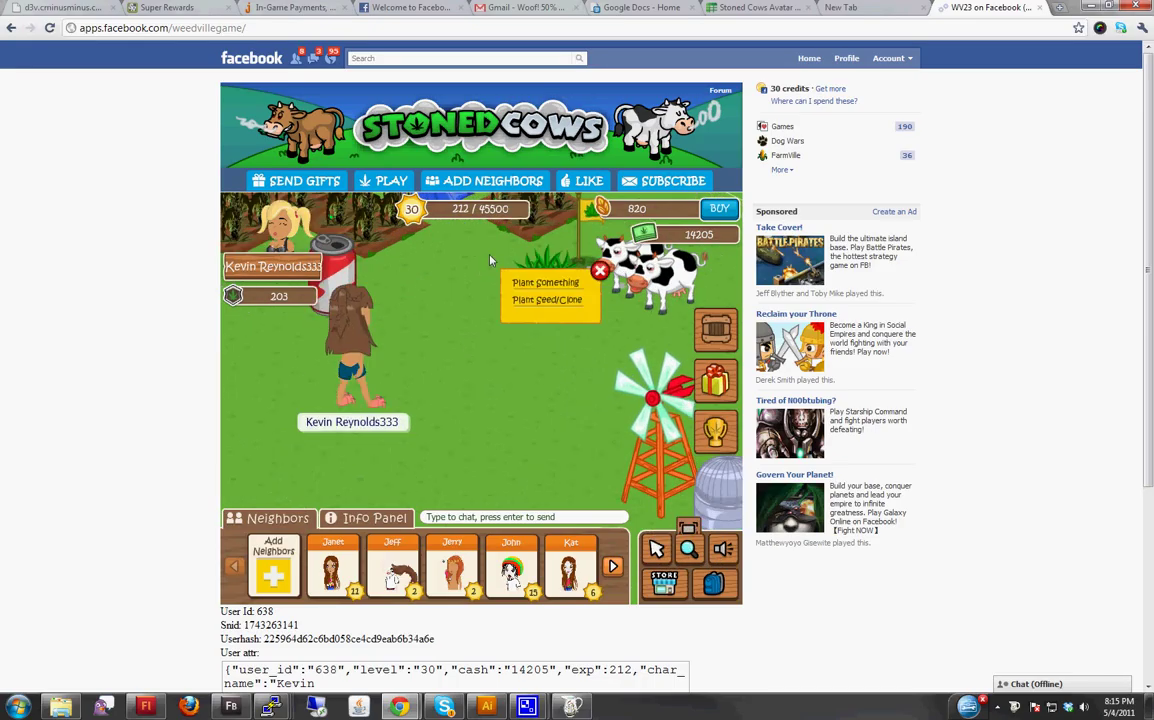
pyautogui.click(367, 469)
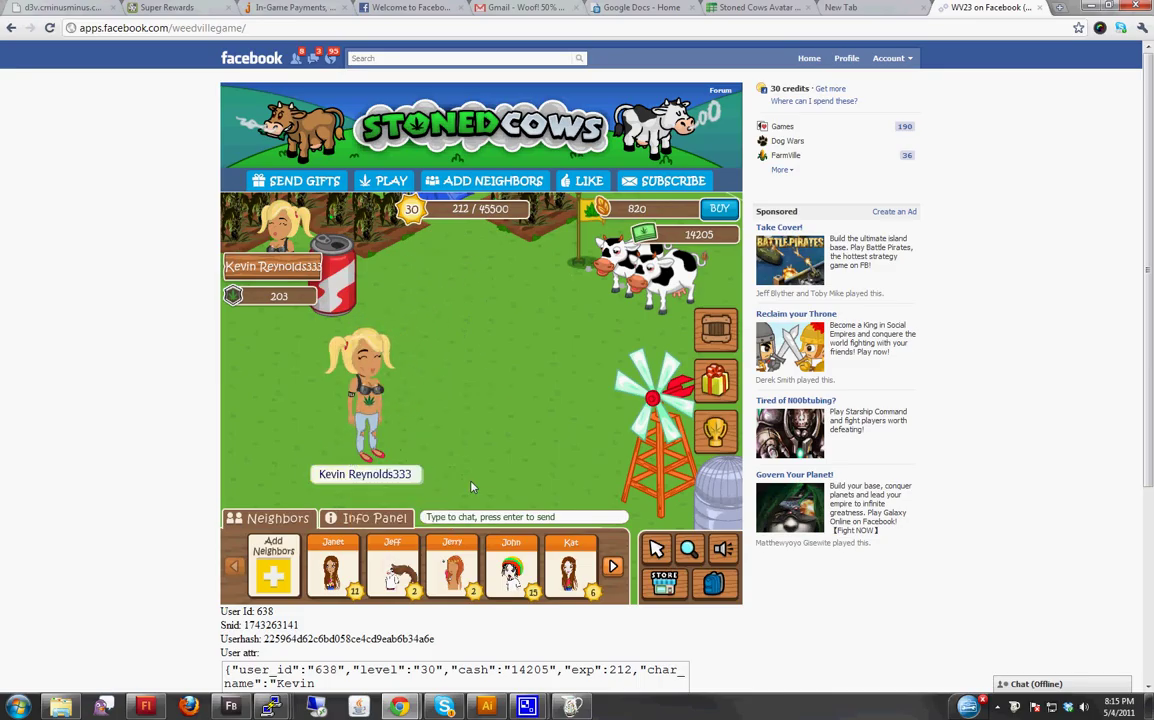
pyautogui.click(566, 483)
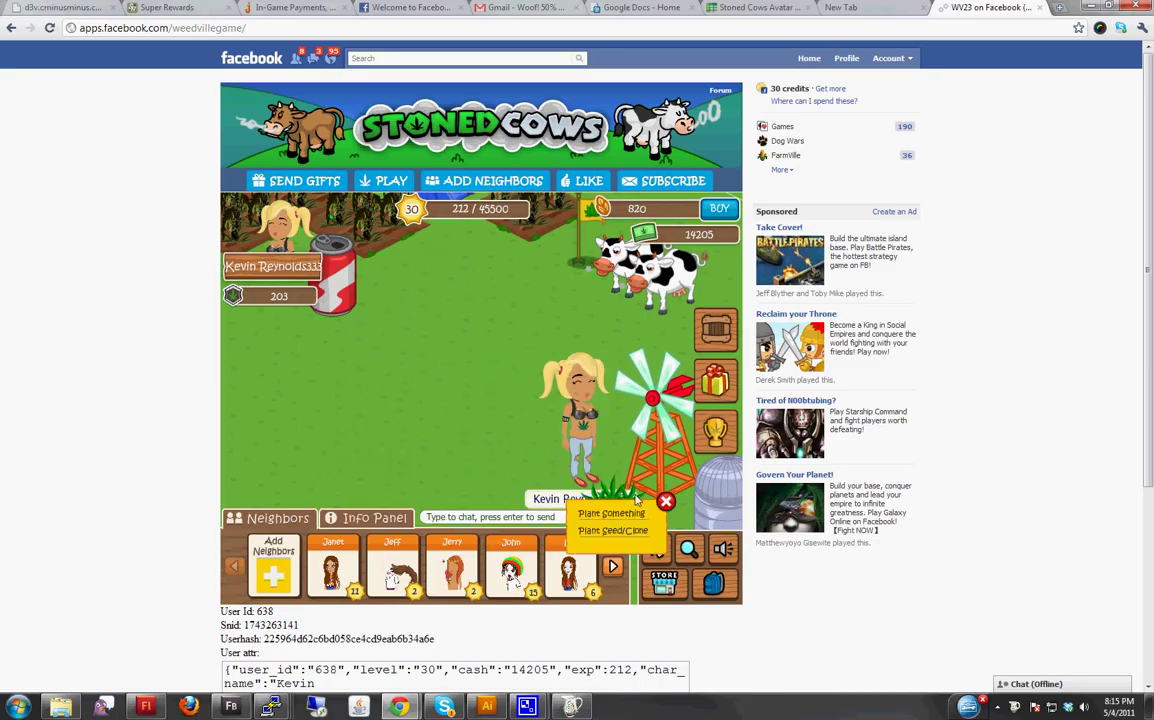
pyautogui.click(388, 487)
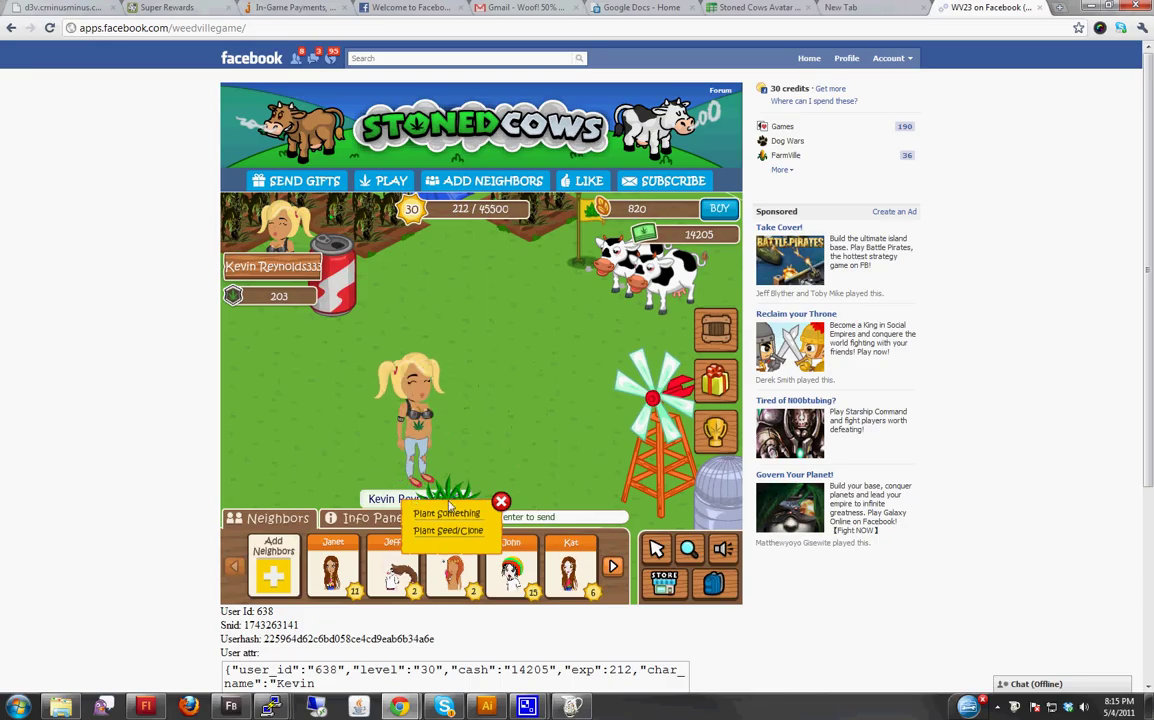
pyautogui.click(510, 310)
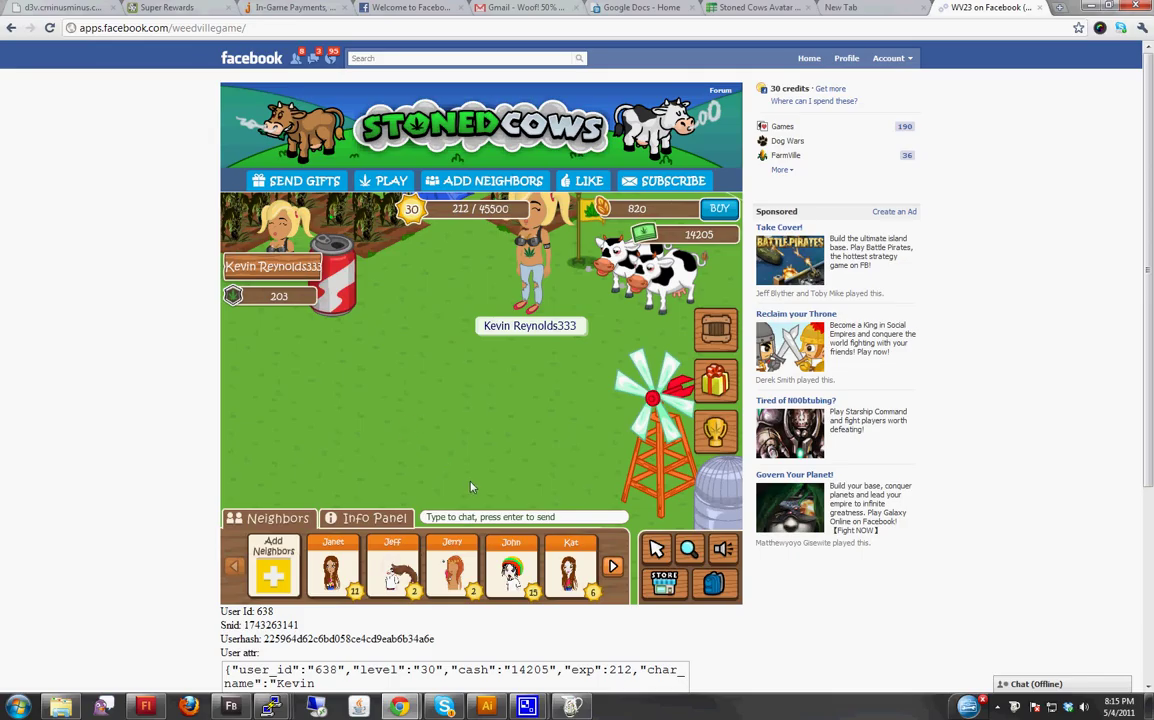
pyautogui.click(146, 707)
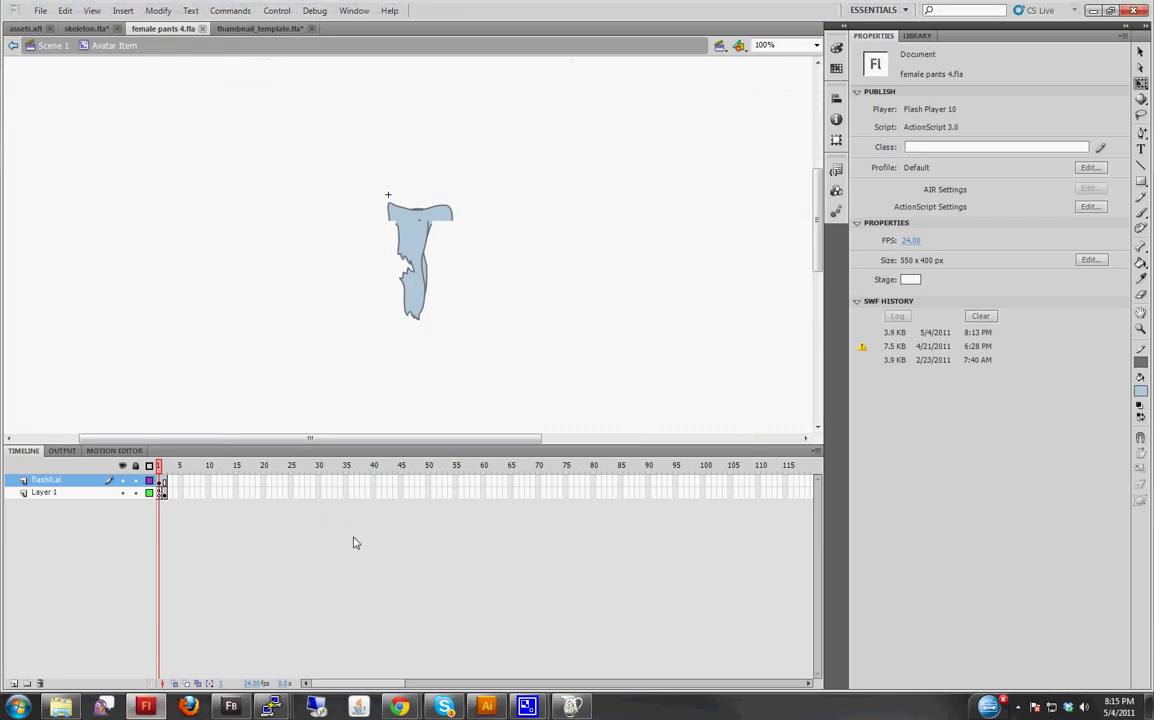
# Inspect the light-blue leg and waistband pieces on the stage, then deselect them
pyautogui.click(410, 253)
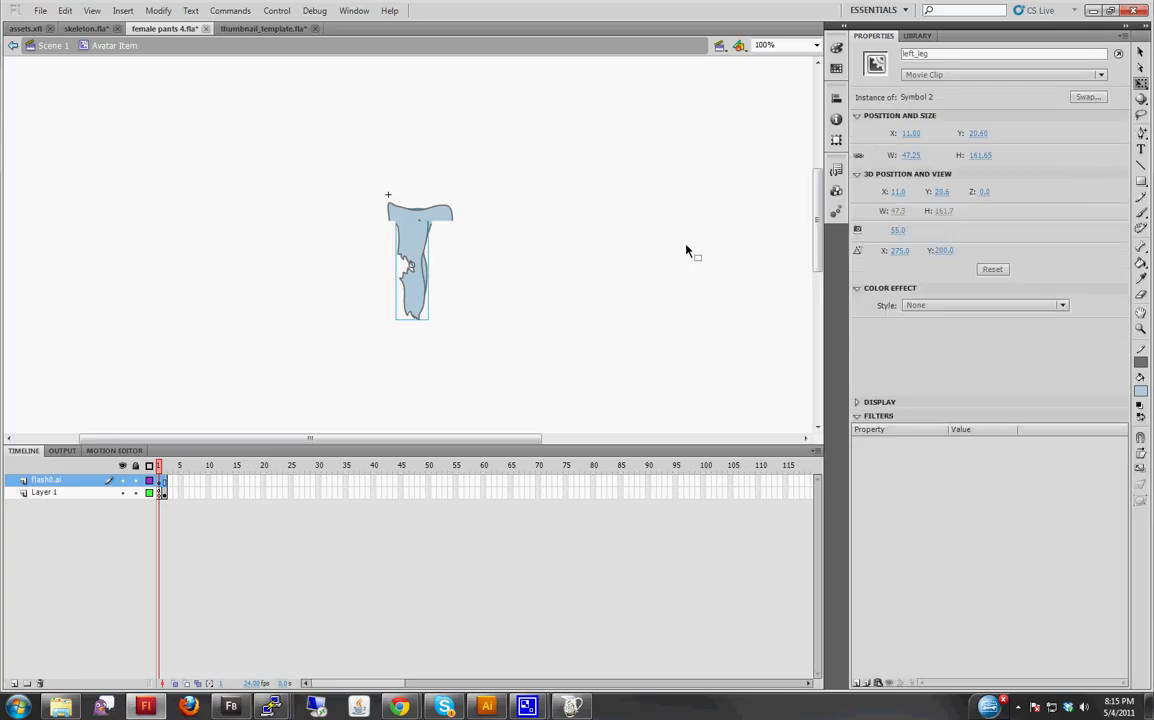
pyautogui.click(1003, 53)
pyautogui.click(446, 219)
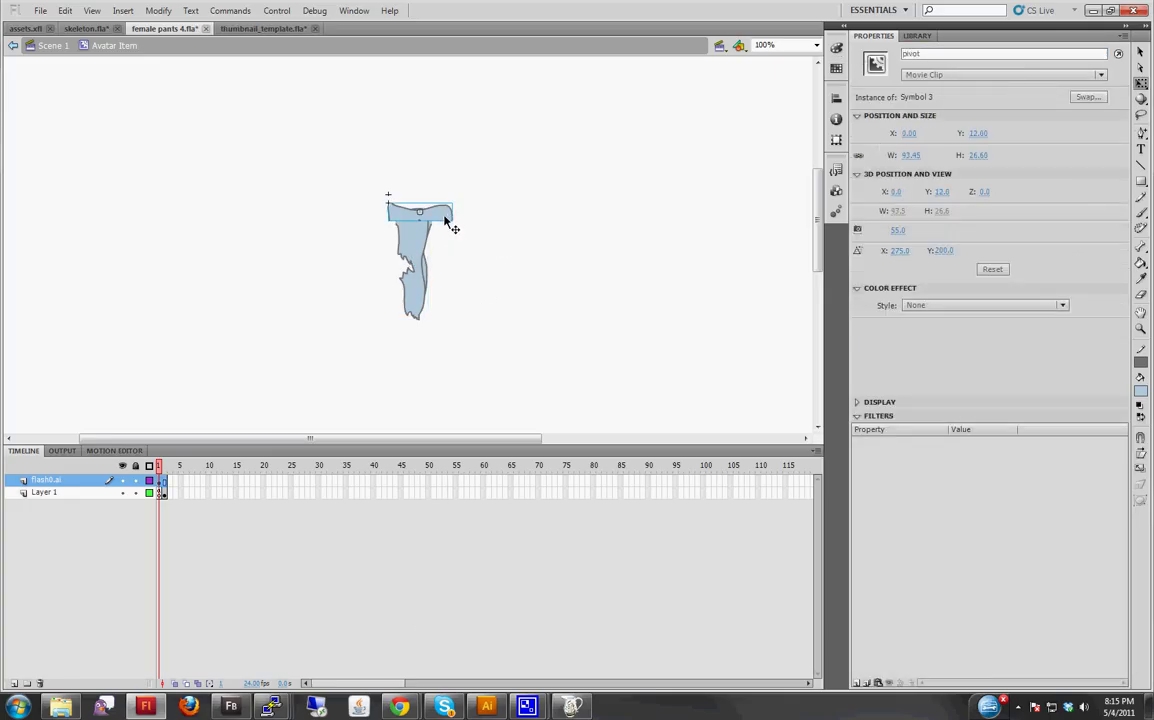
pyautogui.click(495, 212)
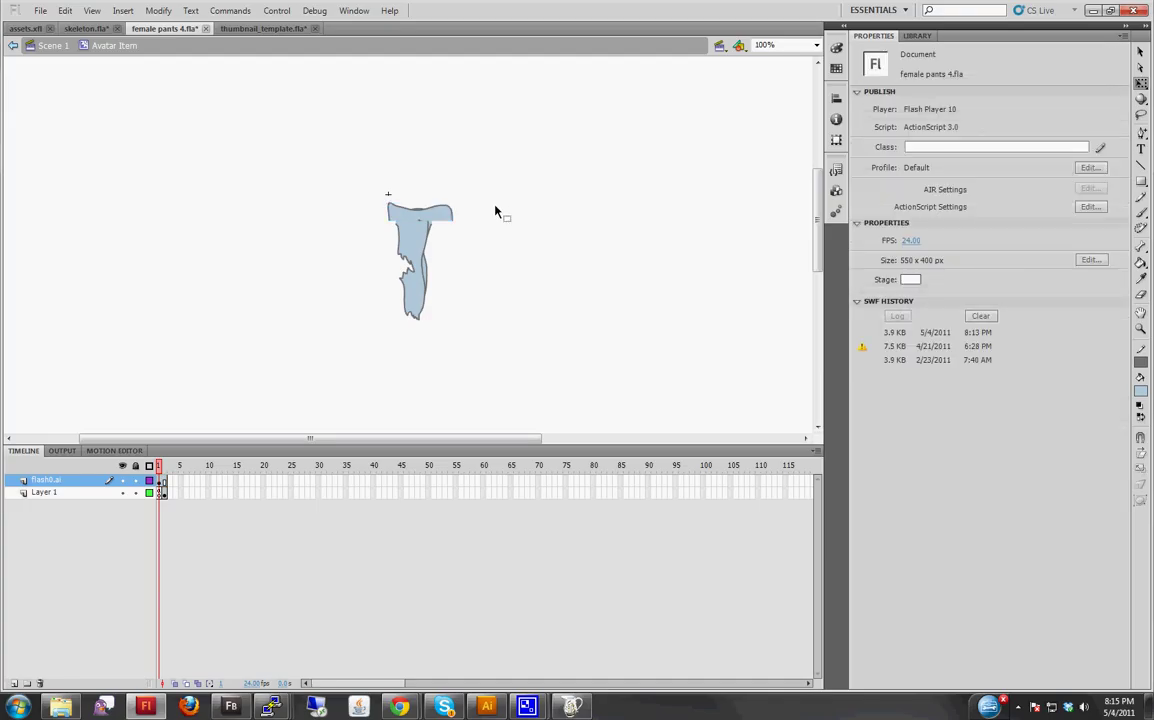
# On frame 2, move the waistband and left leg together onto the right leg figure
pyautogui.click(166, 466)
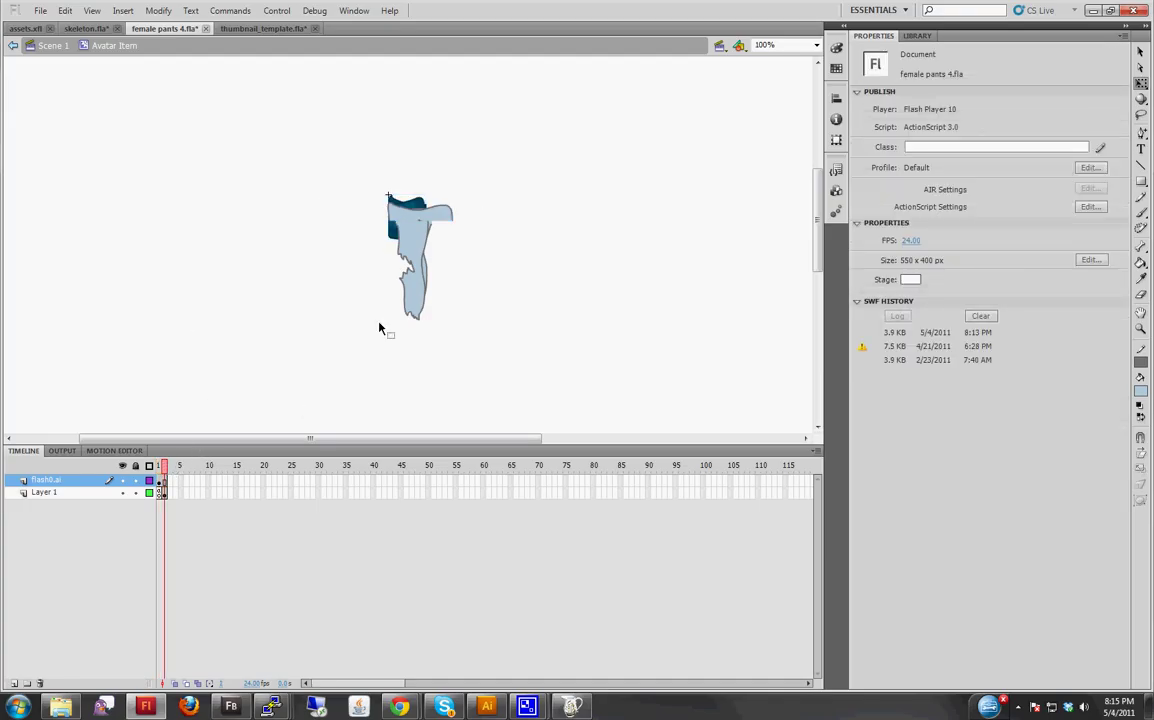
pyautogui.click(414, 265)
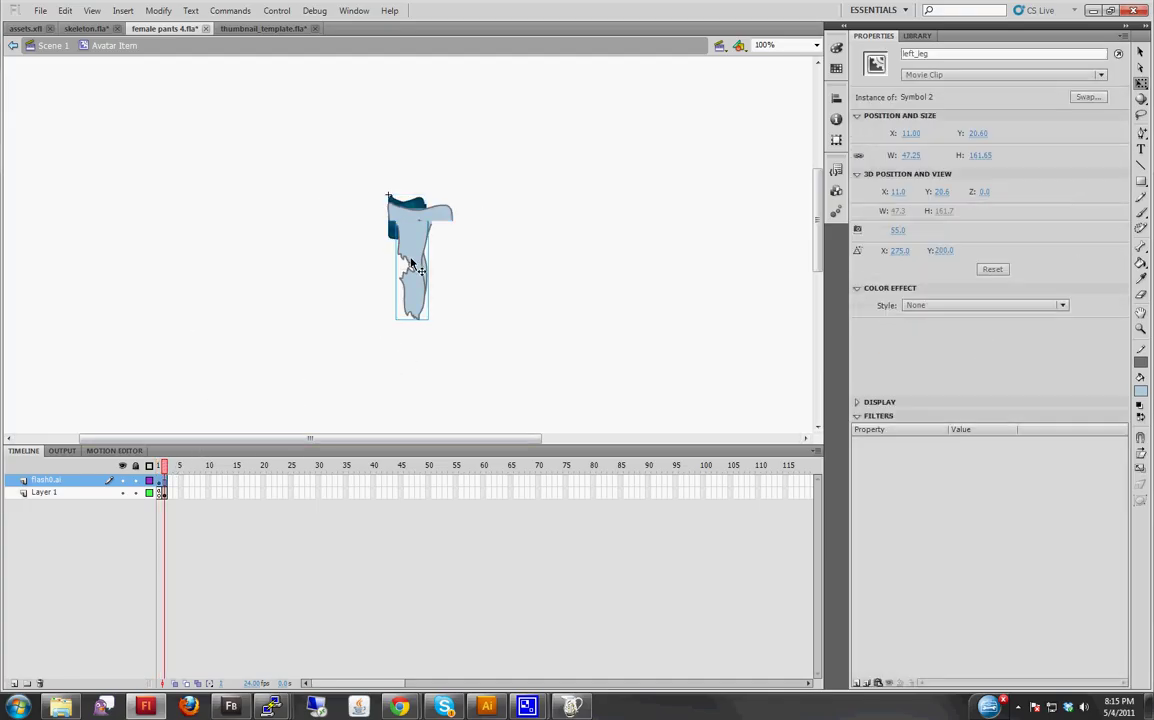
pyautogui.click(458, 216)
pyautogui.click(427, 233)
pyautogui.keyDown('shift'); pyautogui.click(426, 262); pyautogui.keyUp('shift')
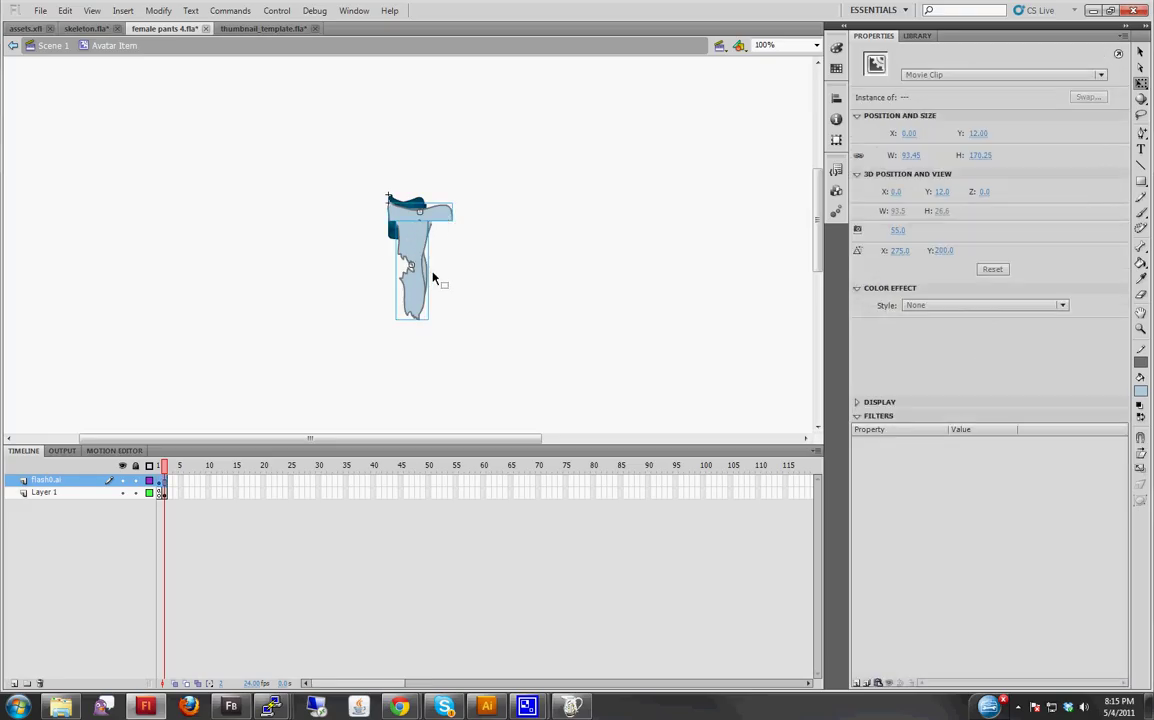
pyautogui.moveTo(427, 245); pyautogui.dragTo(612, 353)
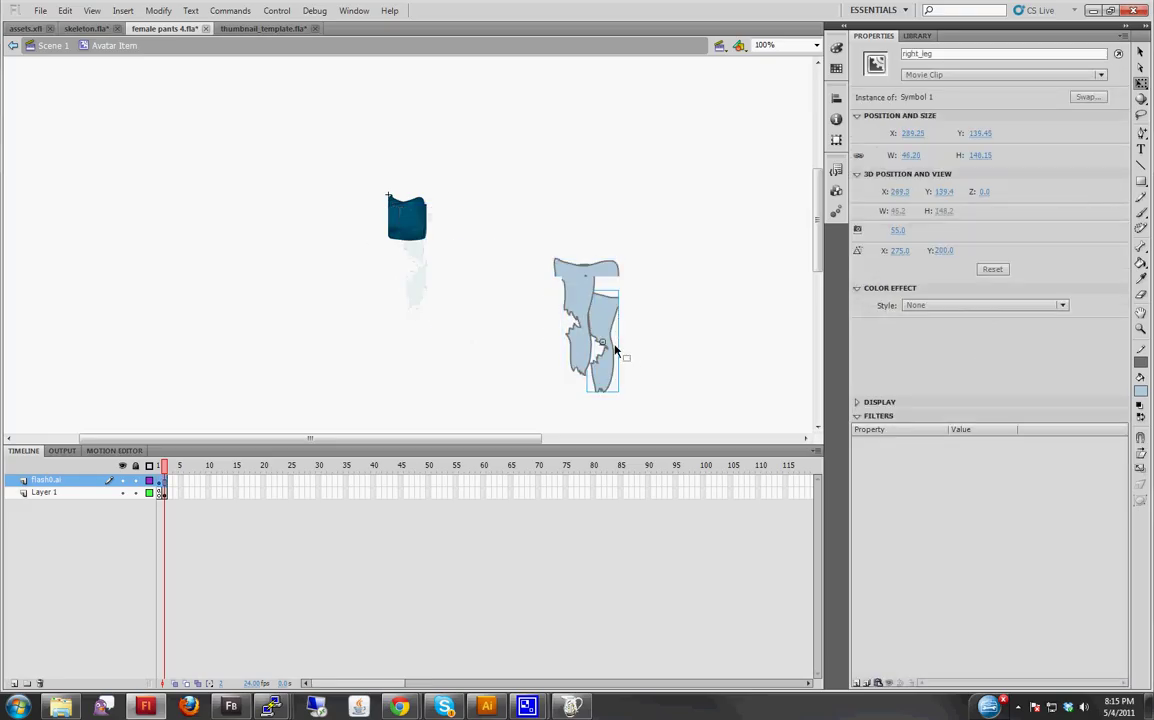
pyautogui.click(512, 273)
# Check the dark blue piece and the light-blue pants leg pieces, then clear the selection
pyautogui.click(406, 228)
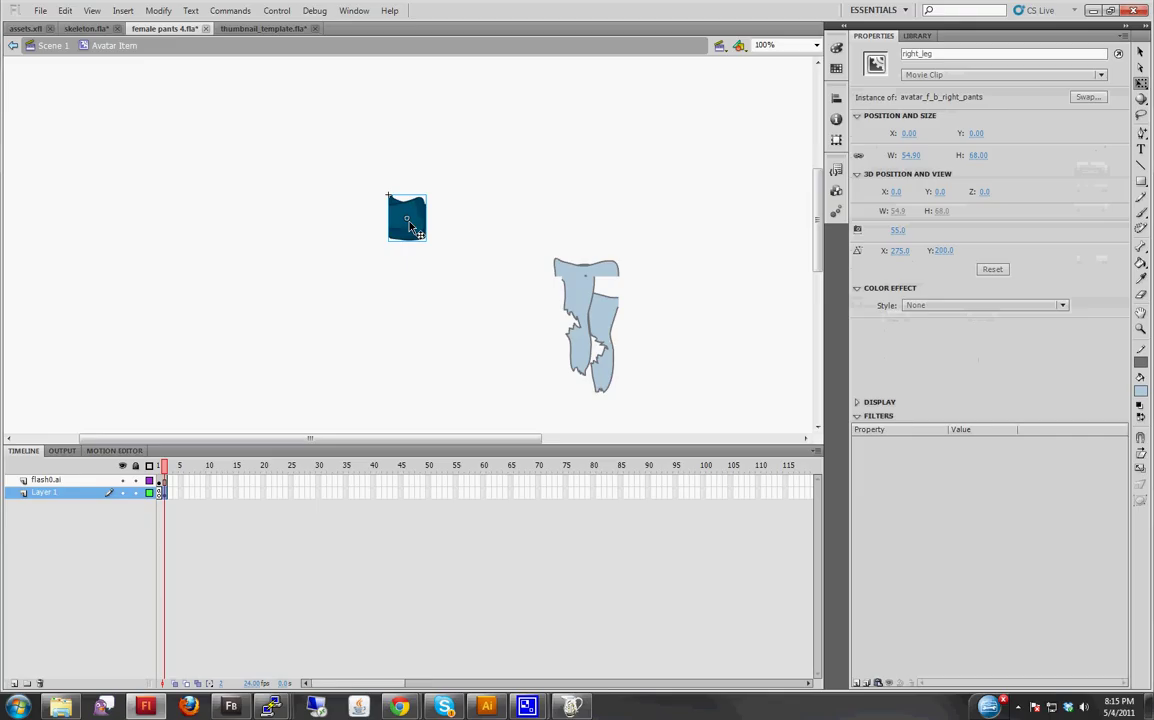
pyautogui.click(170, 474)
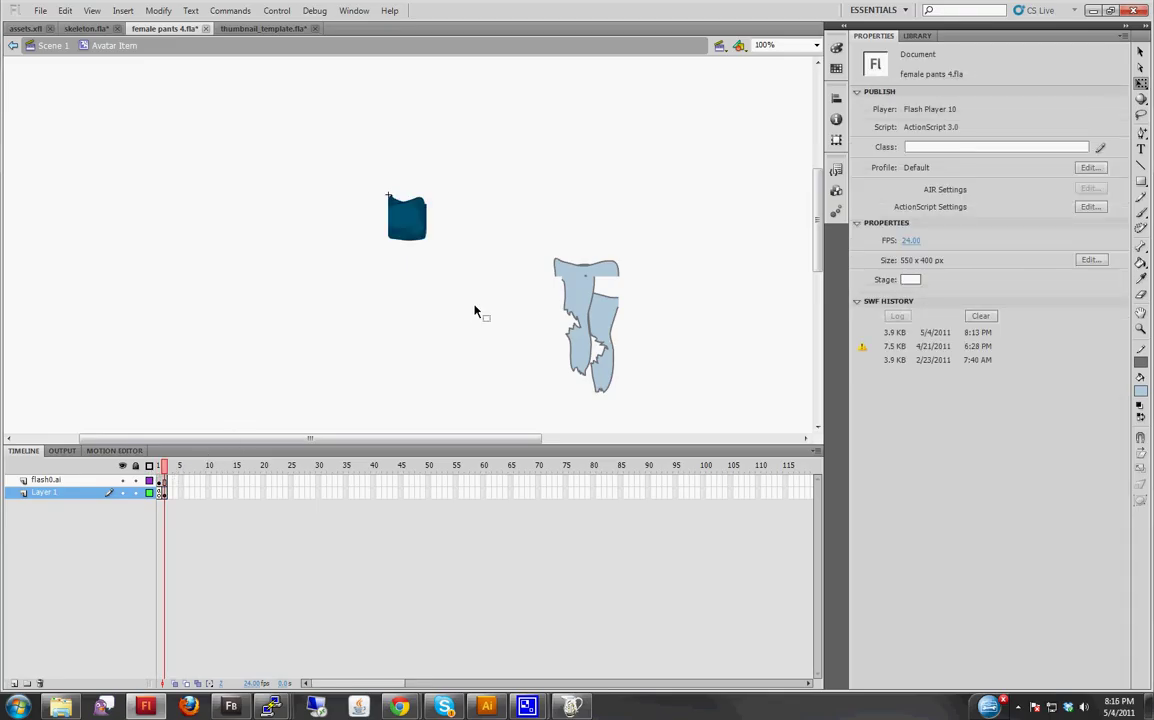
pyautogui.click(559, 265)
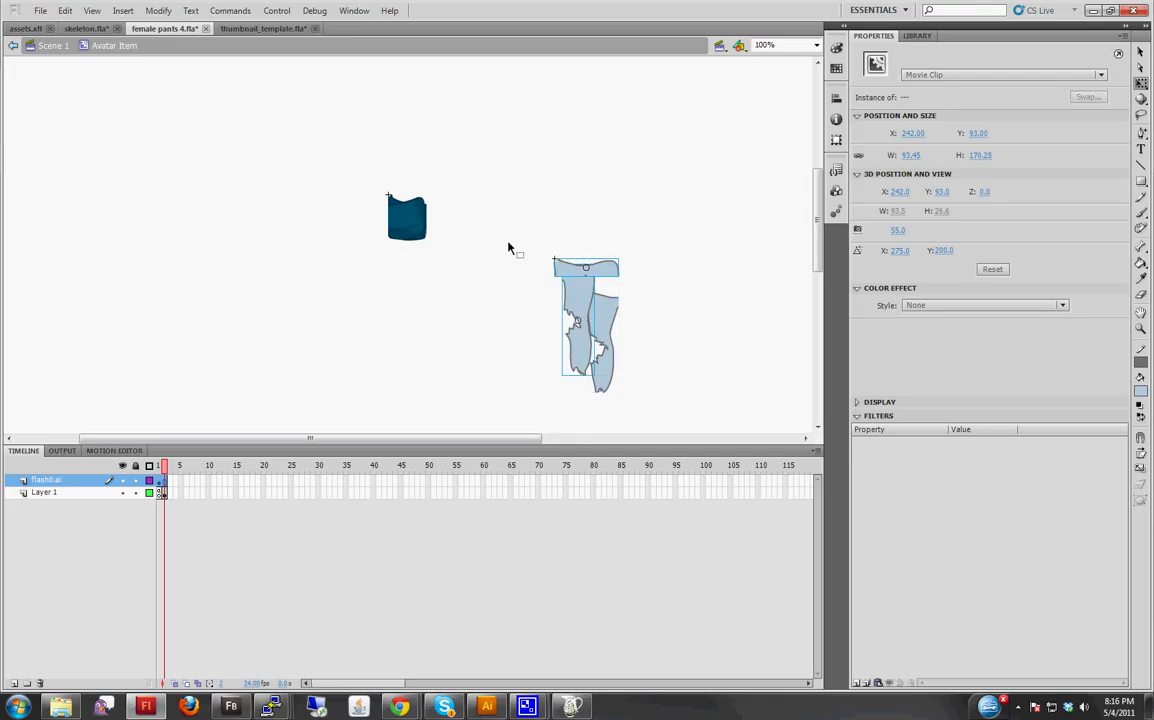
pyautogui.click(590, 300)
pyautogui.keyDown('shift'); pyautogui.click(598, 332); pyautogui.keyUp('shift')
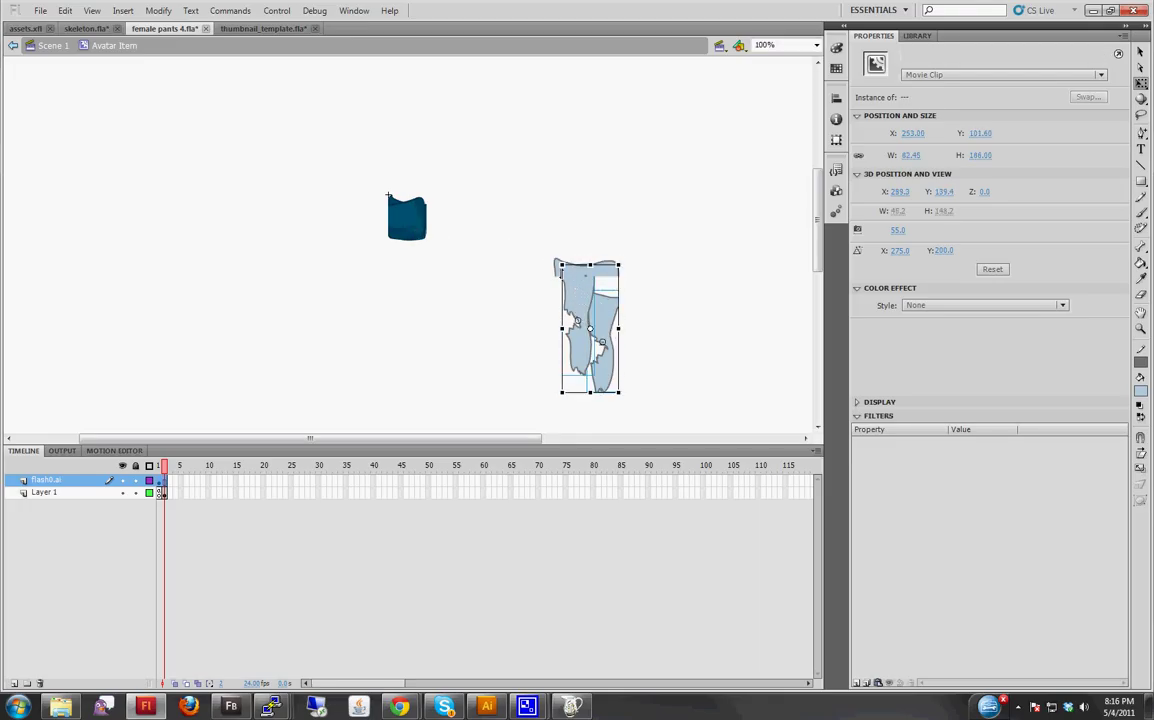
pyautogui.click(535, 245)
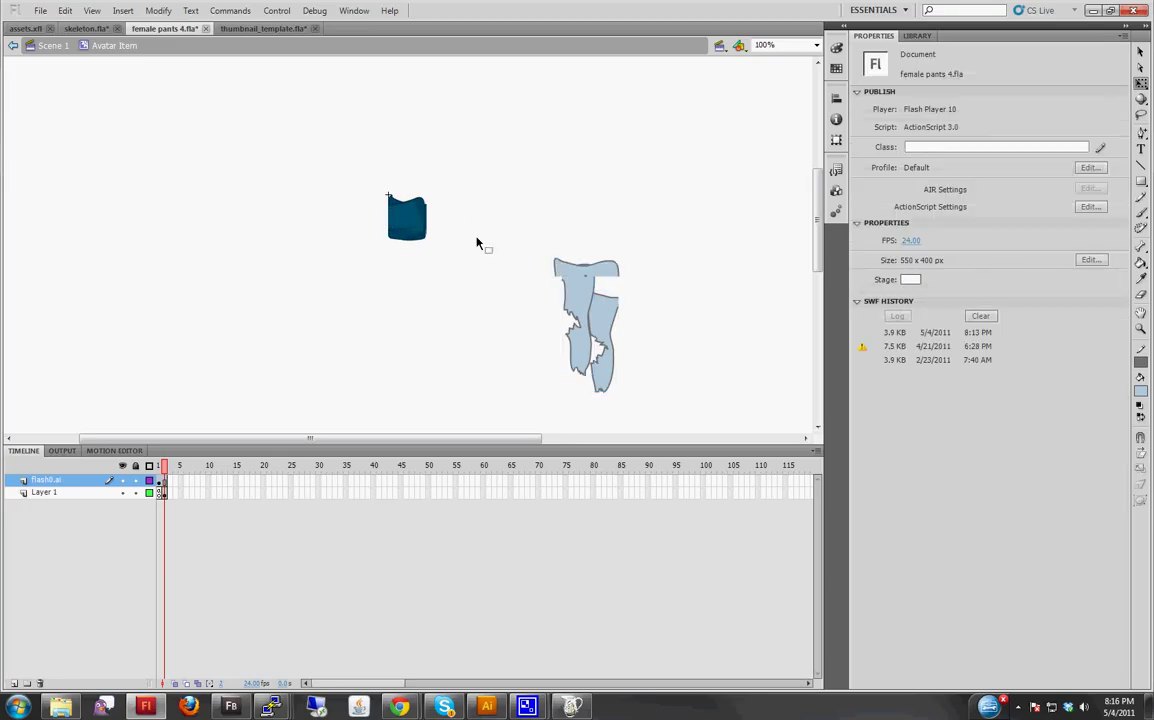